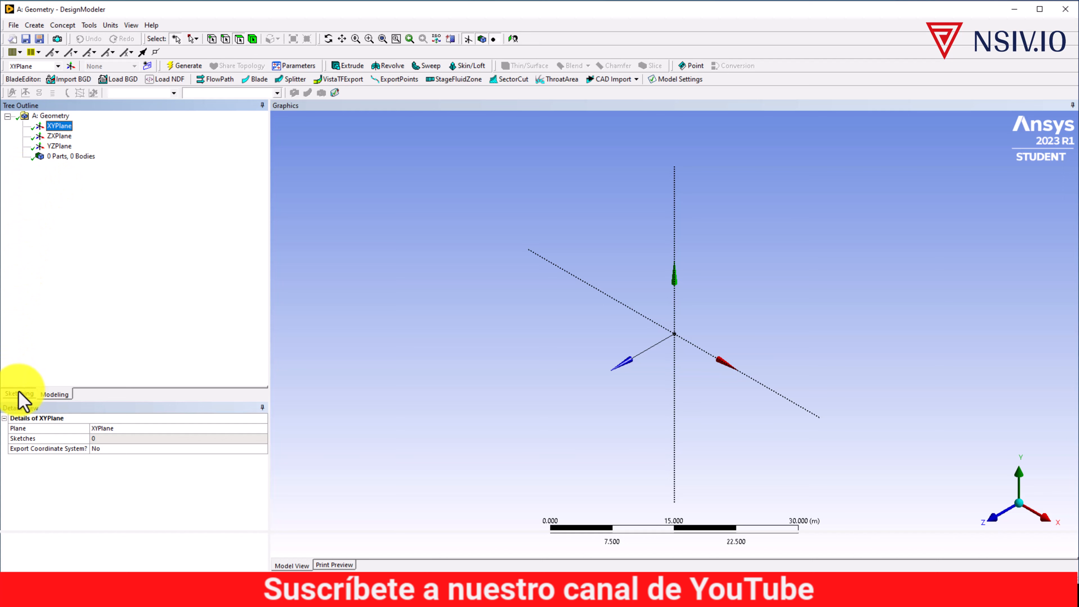
Sketch a circle about 11 m in diameter on the XY plane, centred on the origin.
{"action": "left_click", "coordinate": [21, 393]}
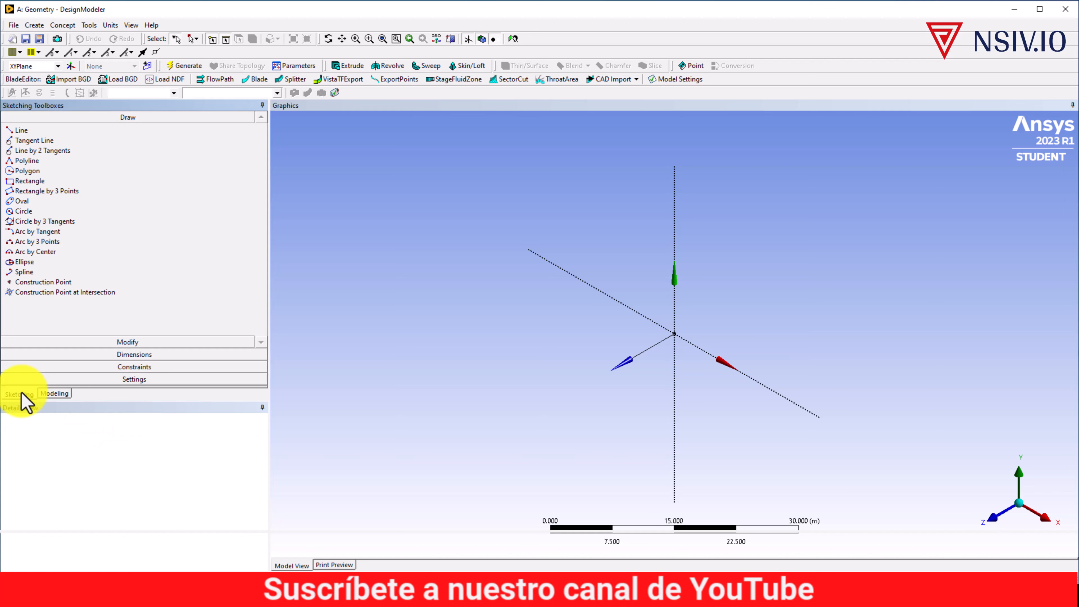
{"action": "left_click", "coordinate": [23, 211]}
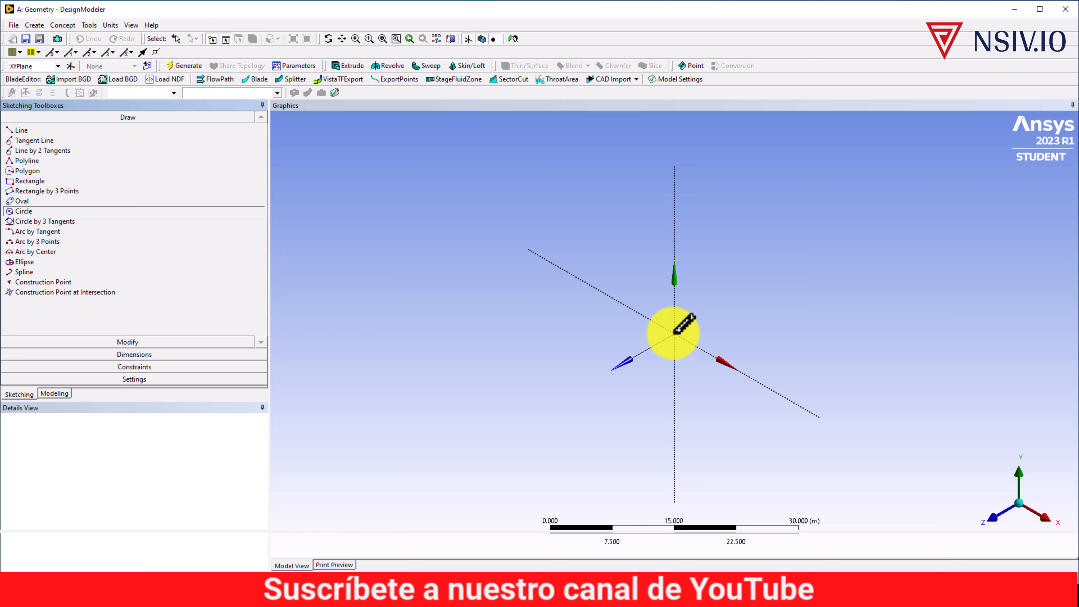
{"action": "left_click", "coordinate": [674, 333]}
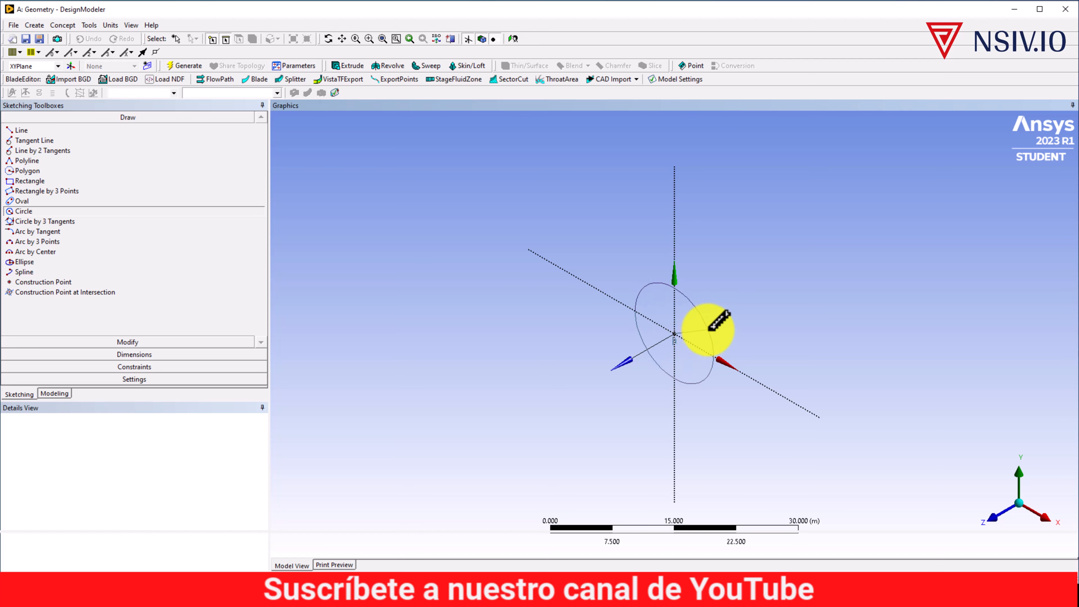
{"action": "left_click", "coordinate": [704, 331]}
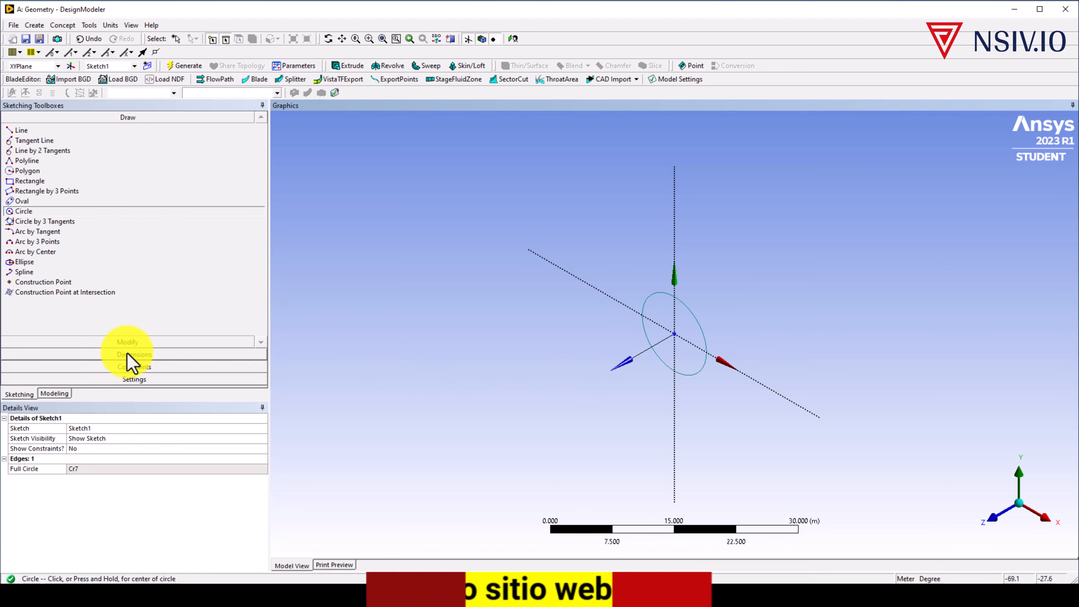
Dimension the circle's diameter and set it to 0.25 m.
{"action": "left_click", "coordinate": [146, 354]}
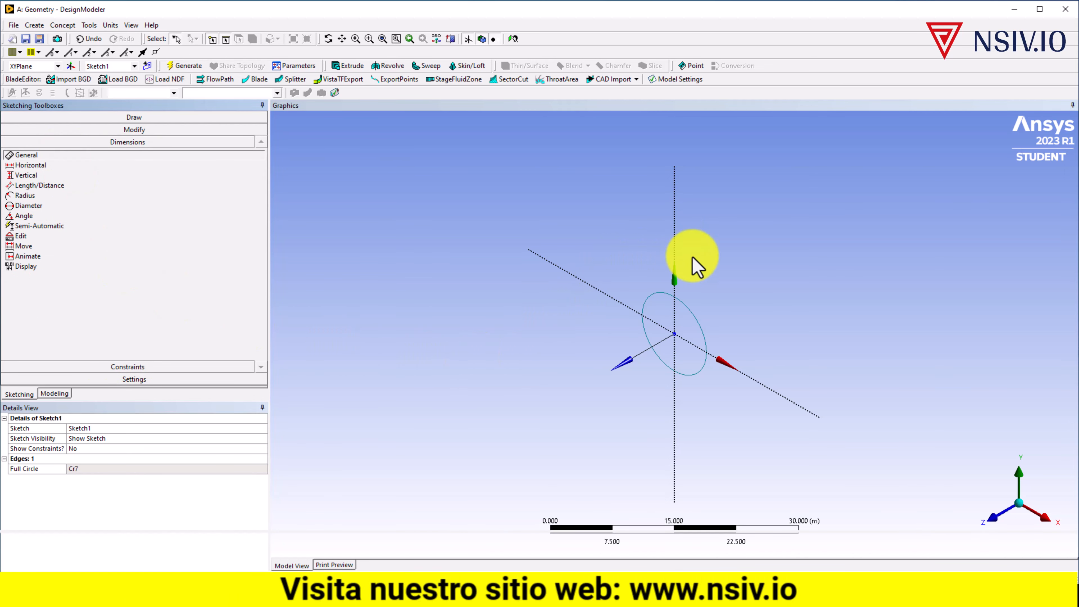
{"action": "left_click", "coordinate": [703, 334]}
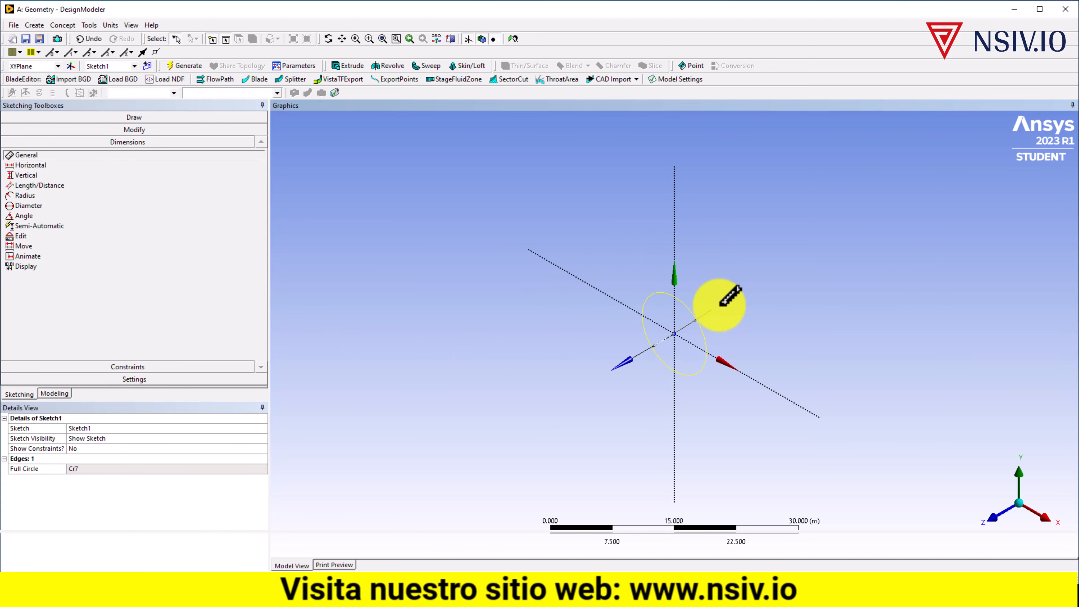
{"action": "left_click", "coordinate": [721, 305]}
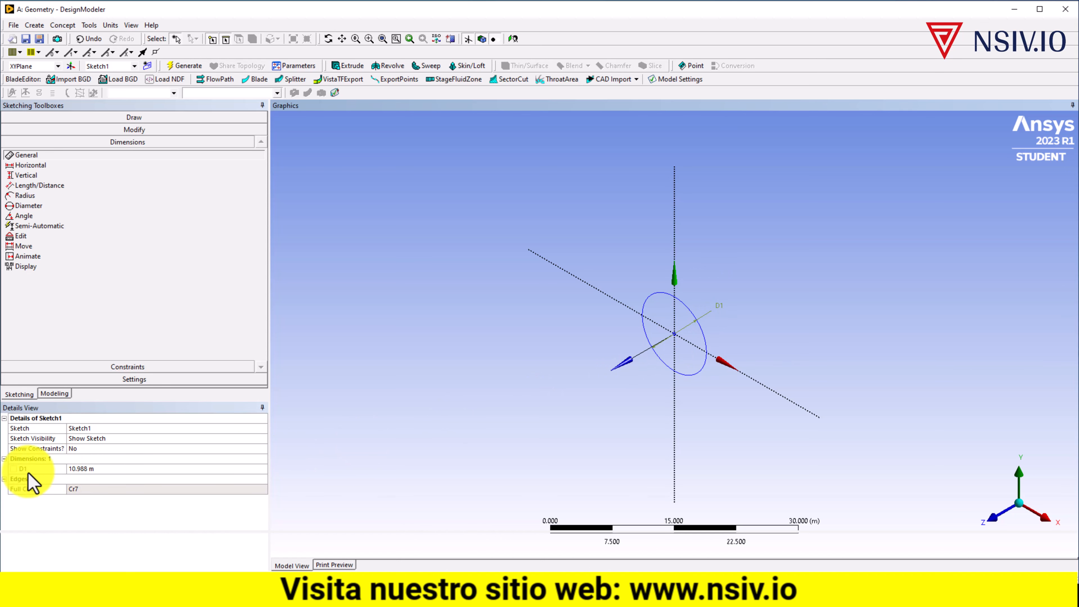
{"action": "left_click", "coordinate": [106, 469]}
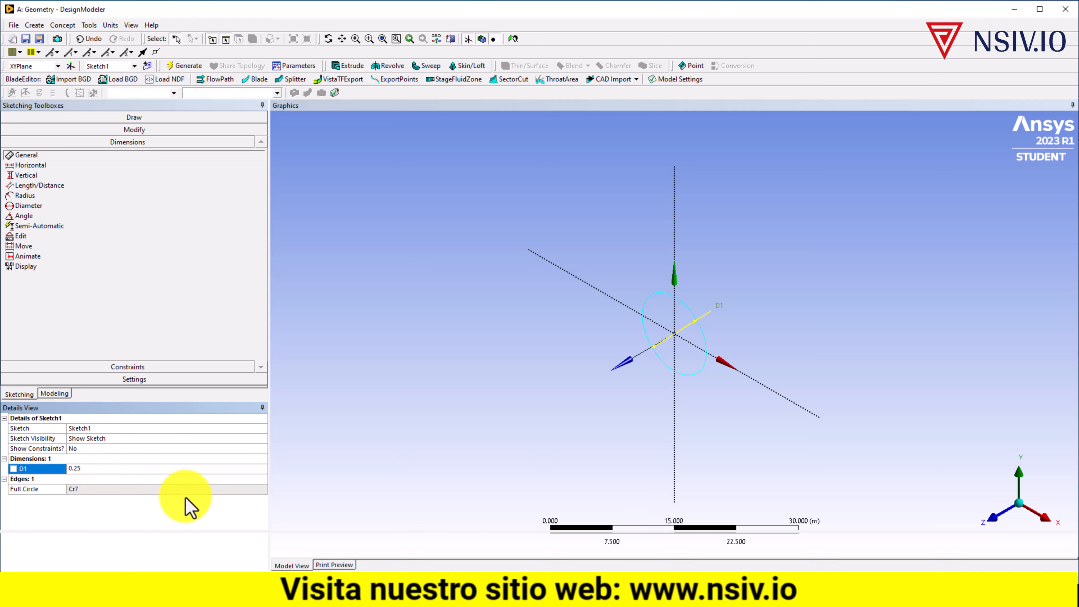
{"action": "key", "text": "Return"}
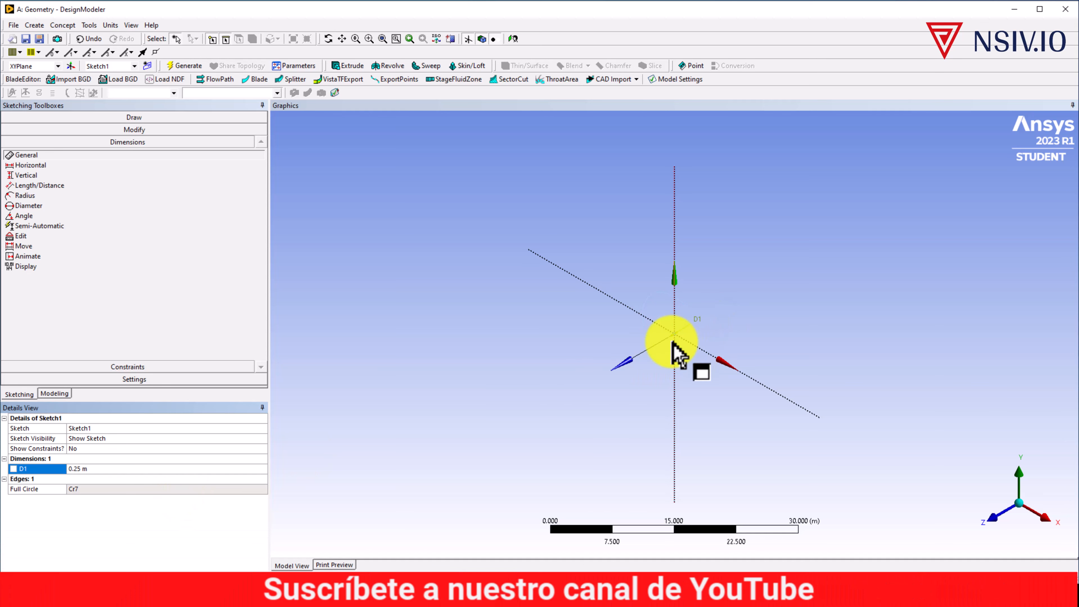
Examine the resized circle up close, looking along the Z axis and in the isometric view.
{"action": "scroll", "coordinate": [680, 342], "scroll_direction": "up", "scroll_amount": 2}
{"action": "scroll", "coordinate": [675, 340], "scroll_direction": "up", "scroll_amount": 5}
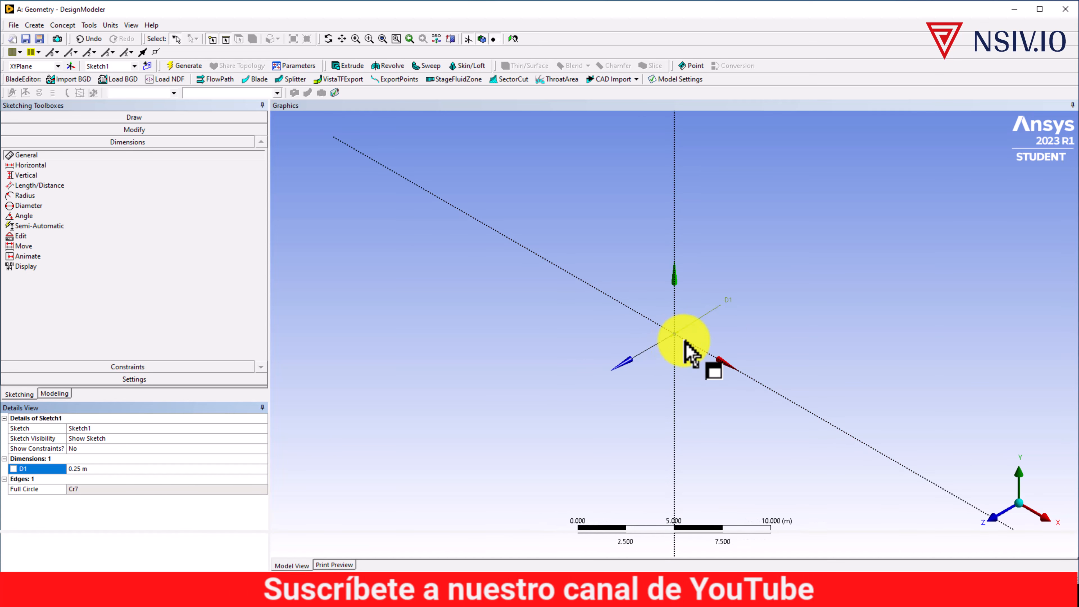
{"action": "scroll", "coordinate": [693, 368], "scroll_direction": "up", "scroll_amount": 3}
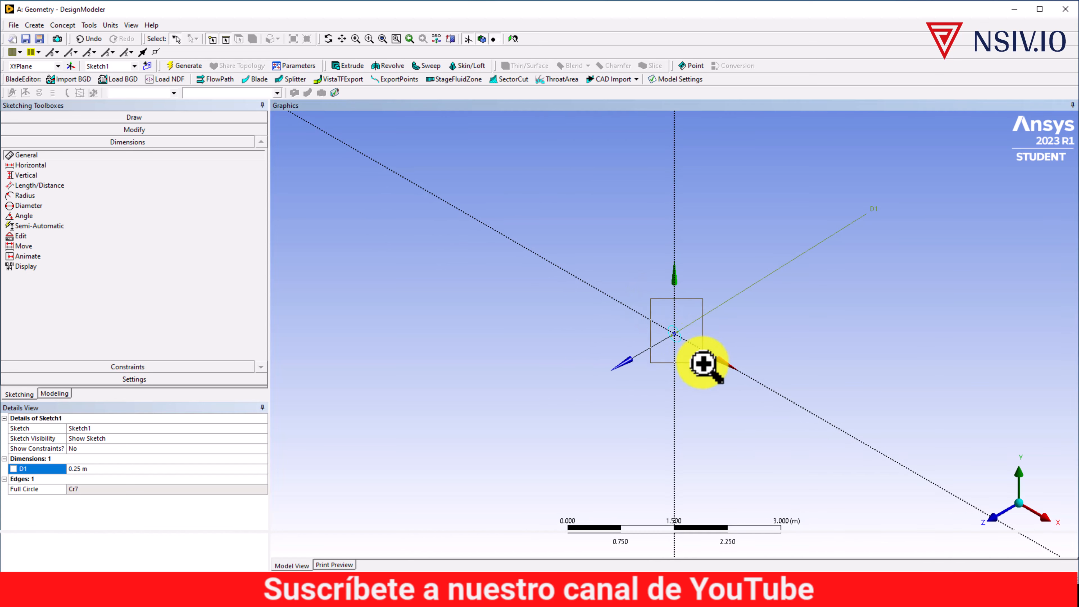
{"action": "scroll", "coordinate": [700, 361], "scroll_direction": "up", "scroll_amount": 8}
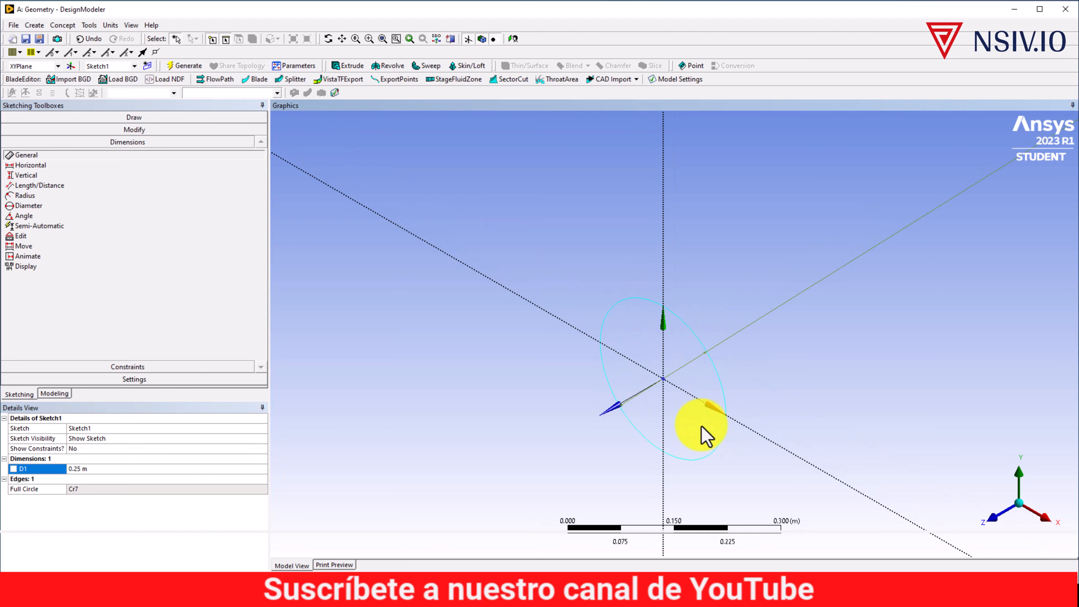
{"action": "mouse_move", "coordinate": [693, 437]}
{"action": "middle_mouse_down"}
{"action": "mouse_move", "coordinate": [710, 421]}
{"action": "mouse_move", "coordinate": [692, 425]}
{"action": "mouse_move", "coordinate": [709, 414]}
{"action": "mouse_move", "coordinate": [700, 403]}
{"action": "mouse_move", "coordinate": [679, 498]}
{"action": "mouse_move", "coordinate": [713, 498]}
{"action": "mouse_move", "coordinate": [684, 454]}
{"action": "mouse_move", "coordinate": [761, 485]}
{"action": "mouse_move", "coordinate": [715, 475]}
{"action": "mouse_move", "coordinate": [709, 420]}
{"action": "middle_mouse_up"}
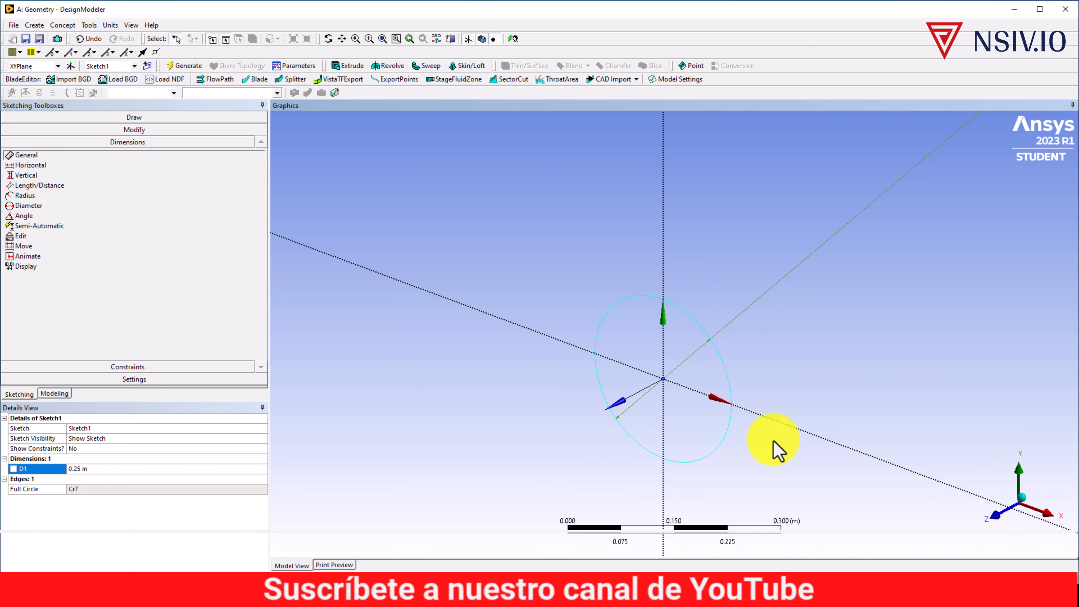
{"action": "left_click", "coordinate": [995, 518]}
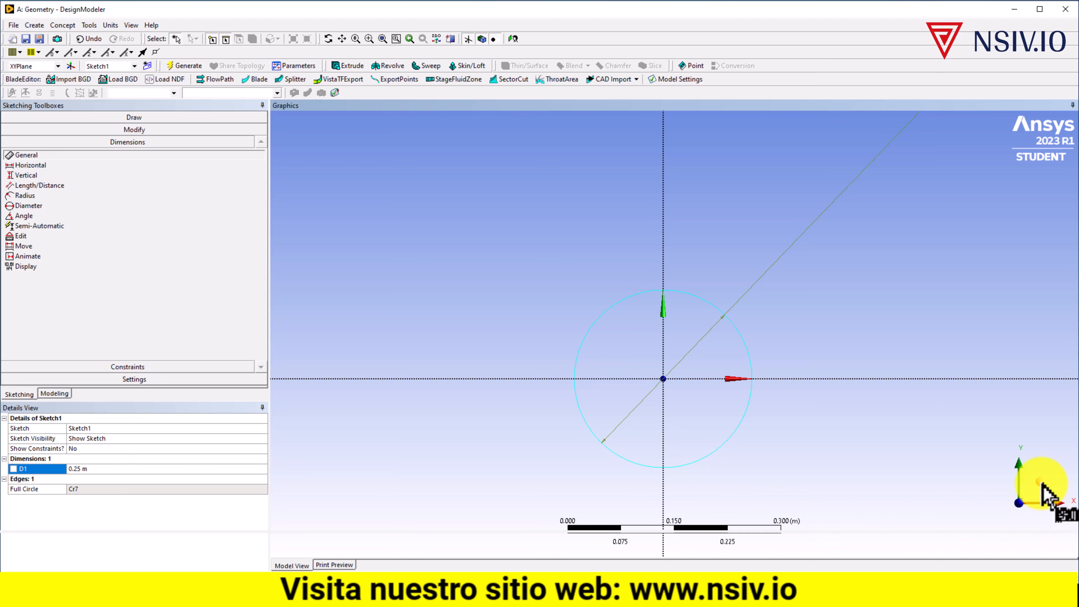
{"action": "left_click", "coordinate": [1043, 487]}
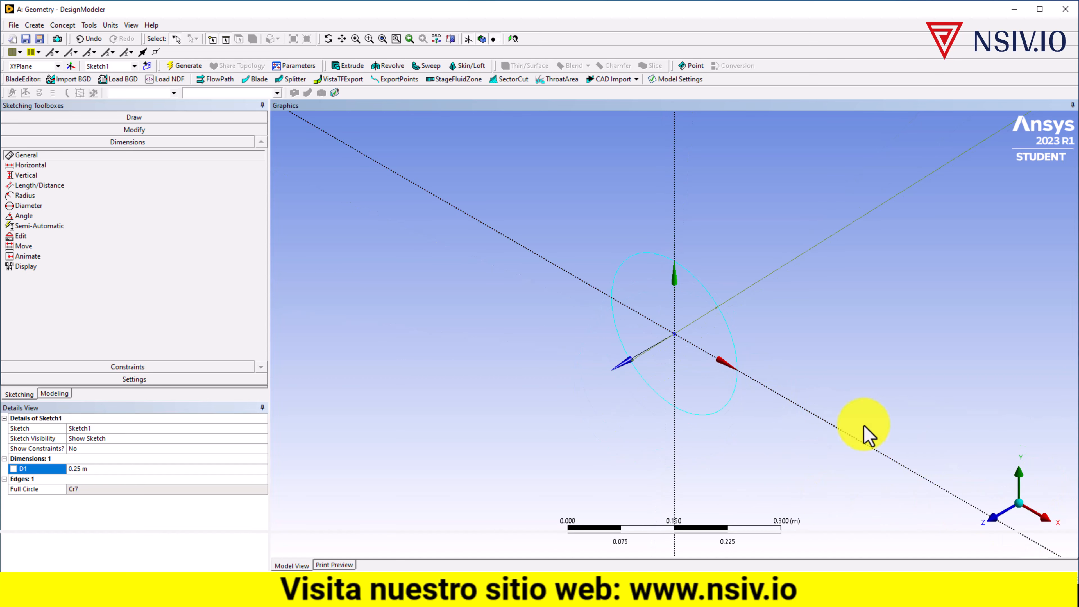
{"action": "scroll", "coordinate": [775, 361], "scroll_direction": "down", "scroll_amount": 3}
{"action": "scroll", "coordinate": [718, 361], "scroll_direction": "up", "scroll_amount": 3}
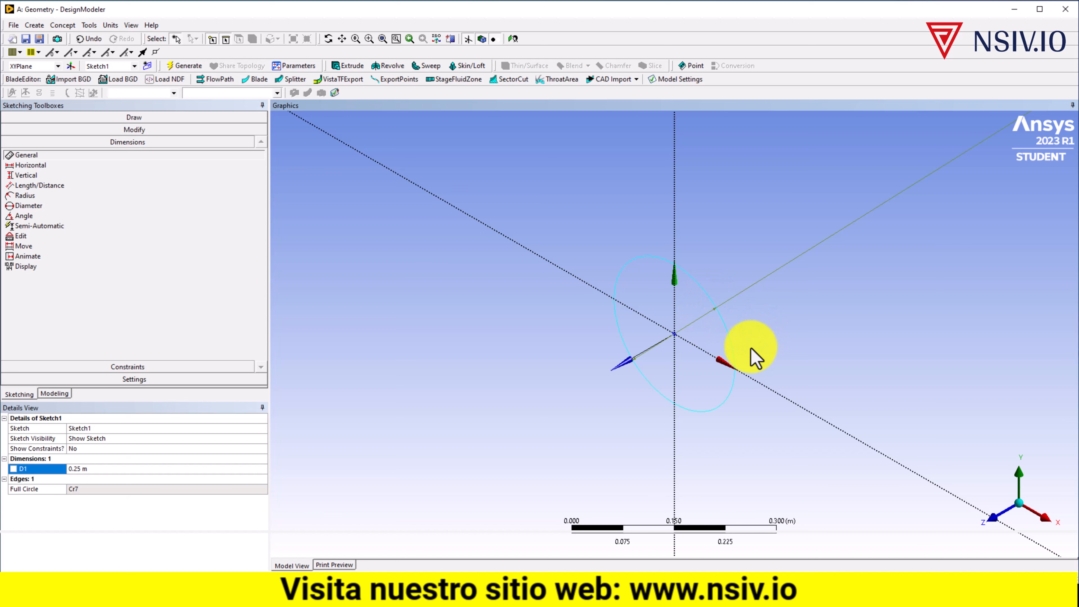
Extrude the circle sketch as added material to a depth of 10 m and generate the solid.
{"action": "left_click", "coordinate": [343, 67]}
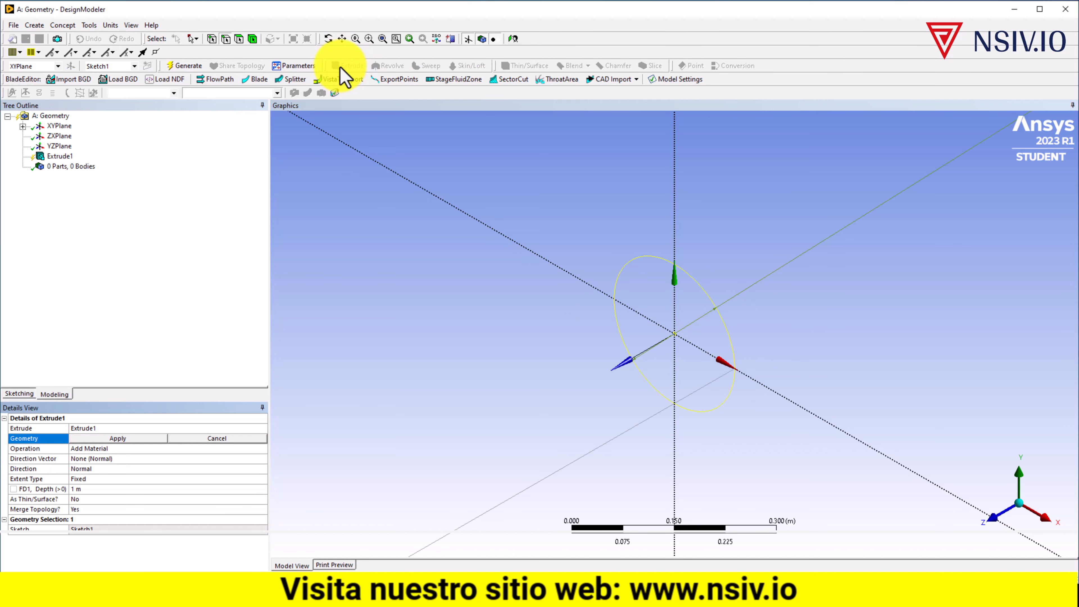
{"action": "scroll", "coordinate": [633, 325], "scroll_direction": "down", "scroll_amount": 3}
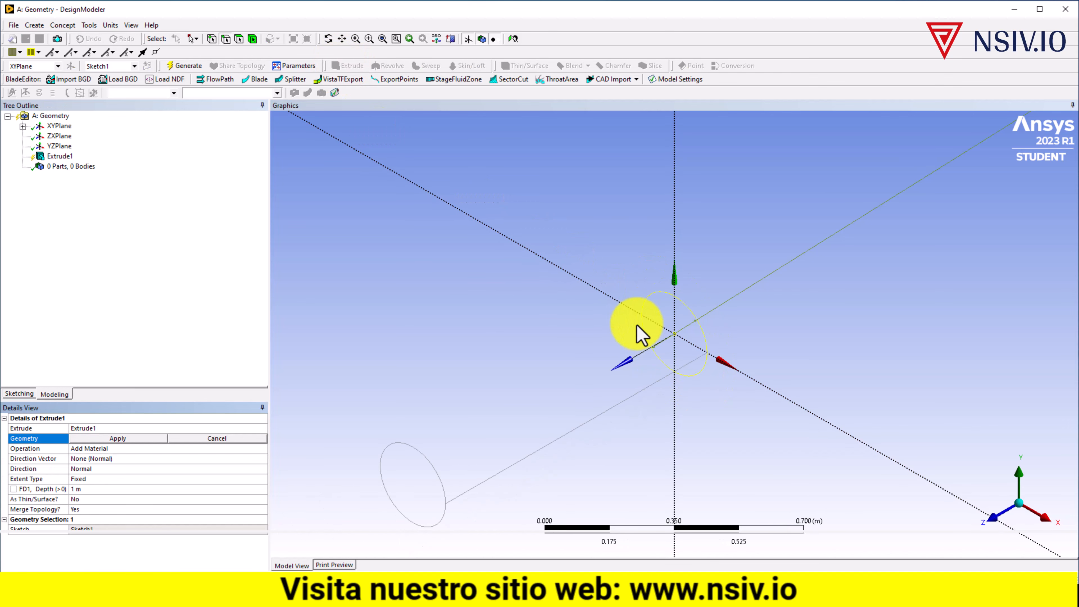
{"action": "scroll", "coordinate": [634, 325], "scroll_direction": "down", "scroll_amount": 1}
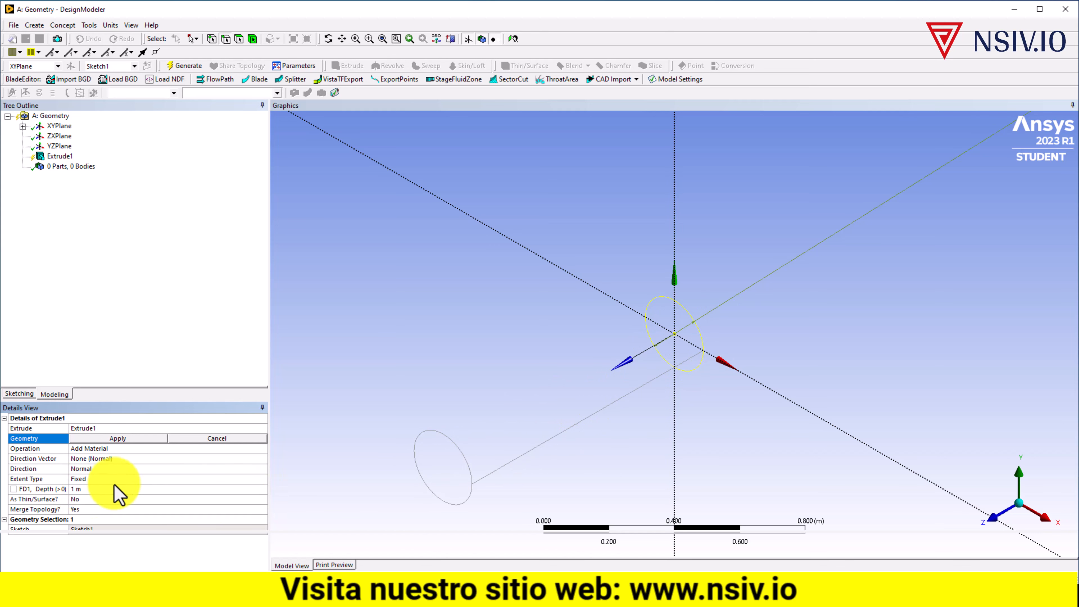
{"action": "left_click", "coordinate": [88, 488]}
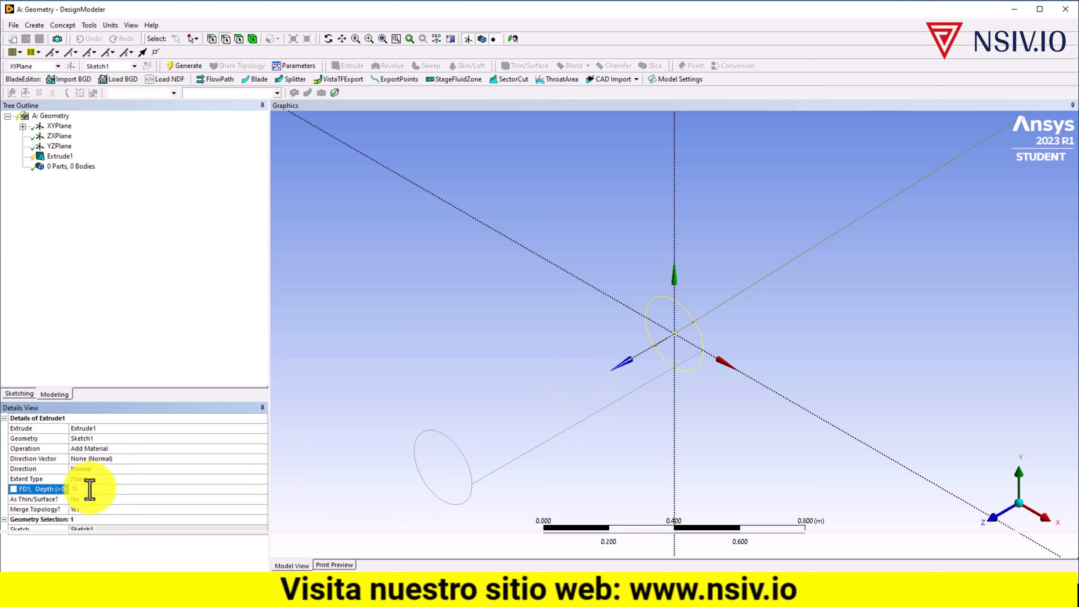
{"action": "key", "text": "Return"}
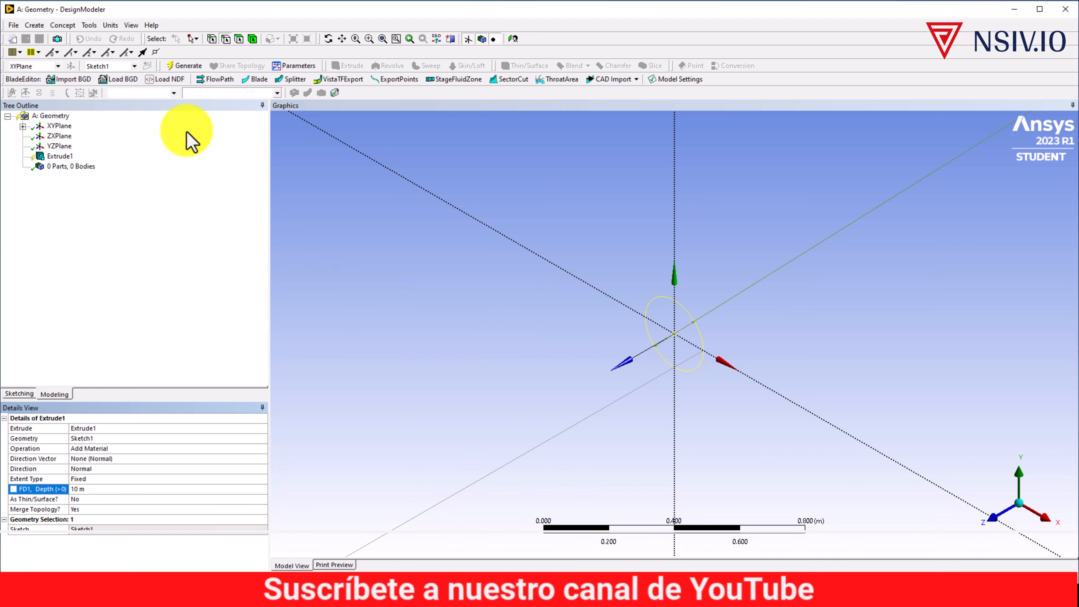
{"action": "left_click", "coordinate": [187, 65]}
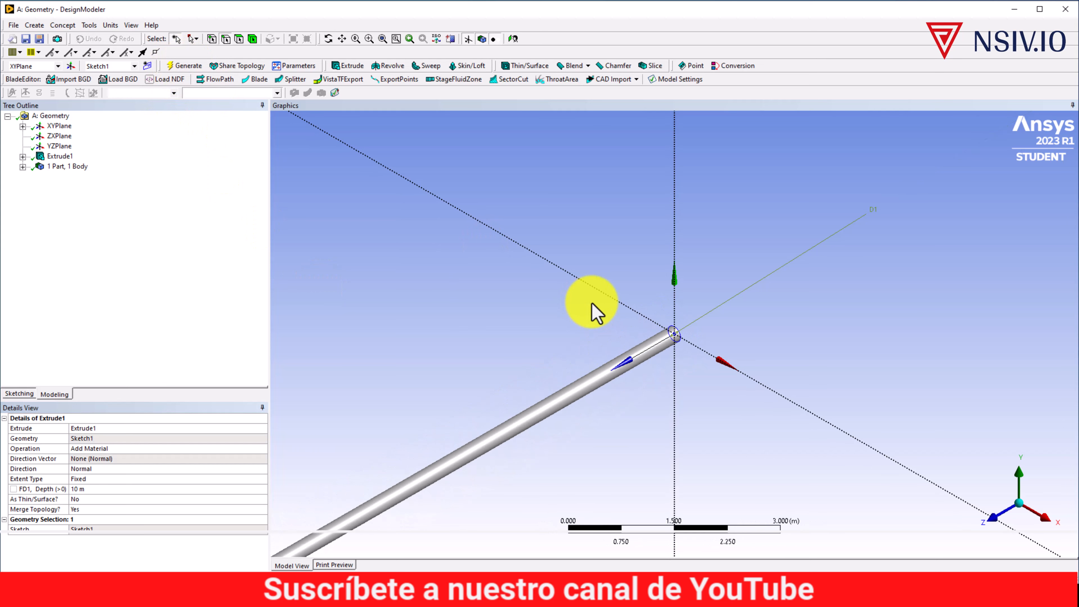
Inspect the full length of the pipe, close DesignModeler and return to the Workbench project.
{"action": "right_click_drag", "start_coordinate": [360, 296], "coordinate": [718, 510]}
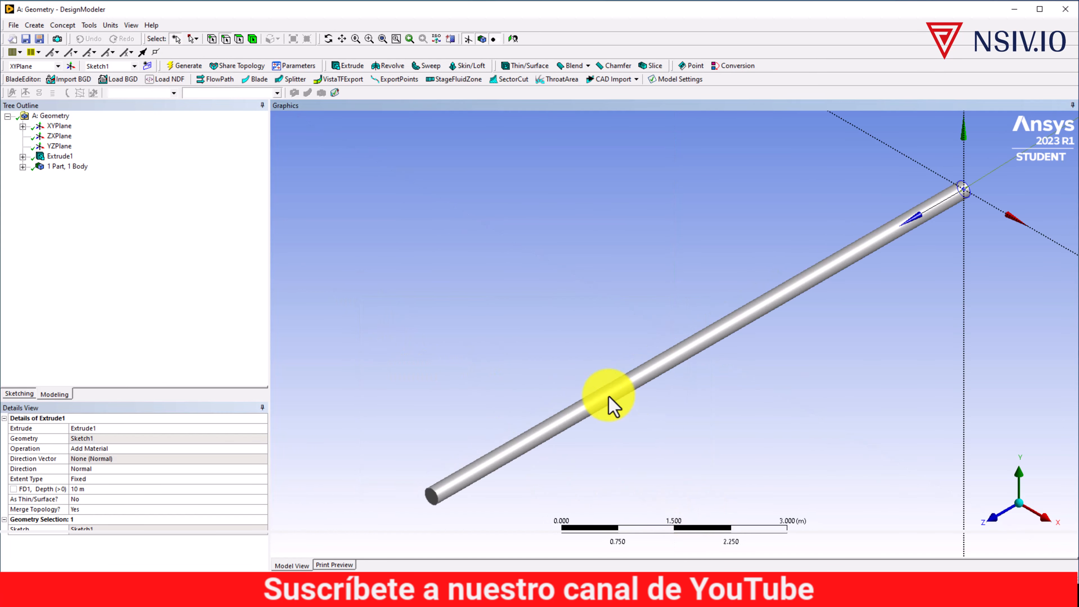
{"action": "middle_click_drag", "start_coordinate": [638, 402], "coordinate": [602, 395]}
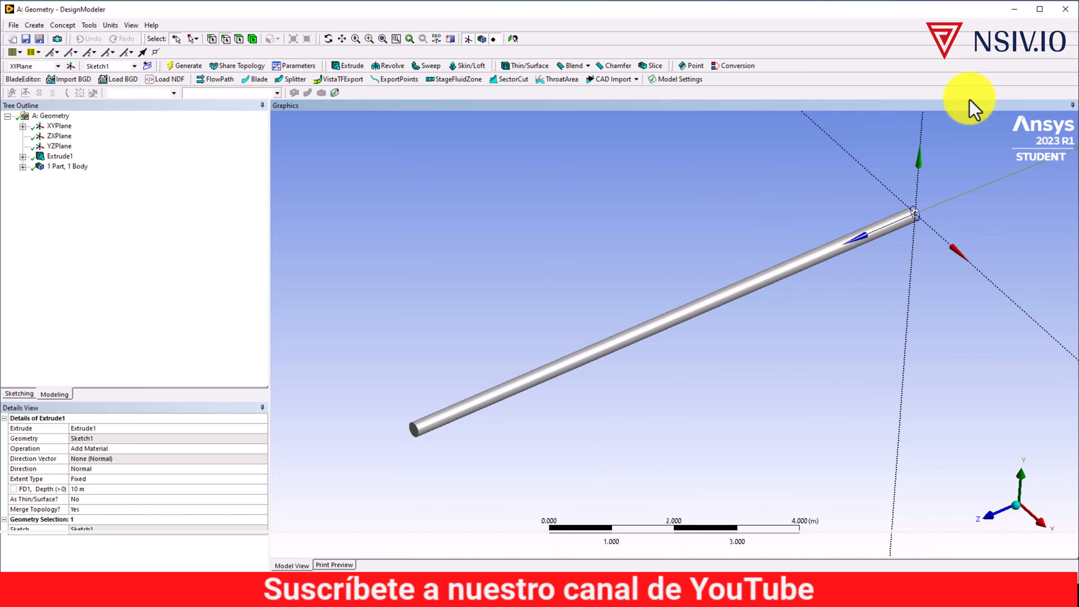
{"action": "left_click", "coordinate": [1066, 9]}
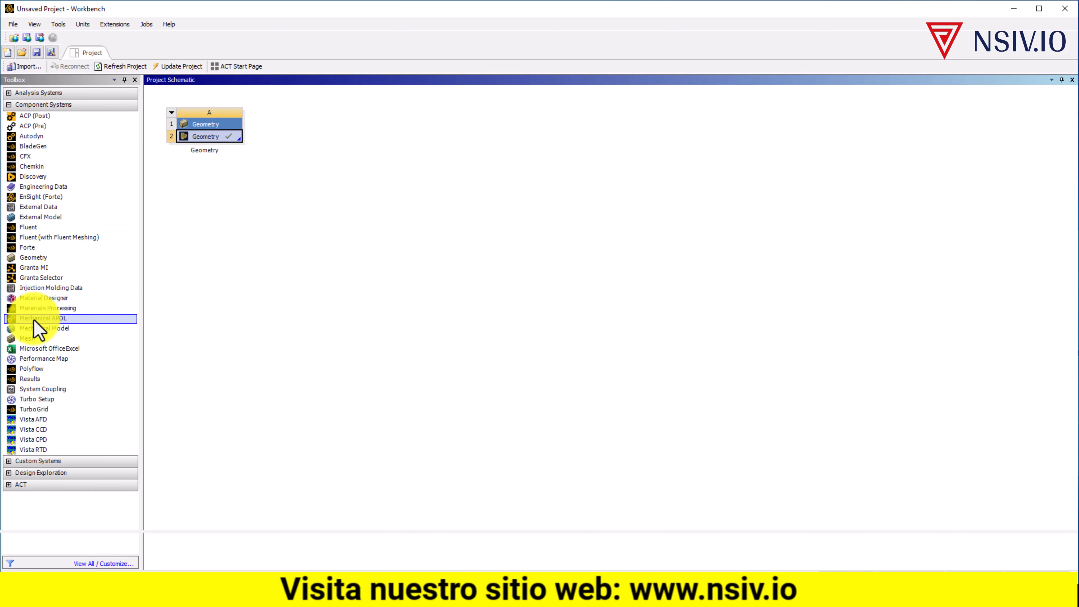
{"action": "left_click_drag", "start_coordinate": [27, 345], "coordinate": [209, 136]}
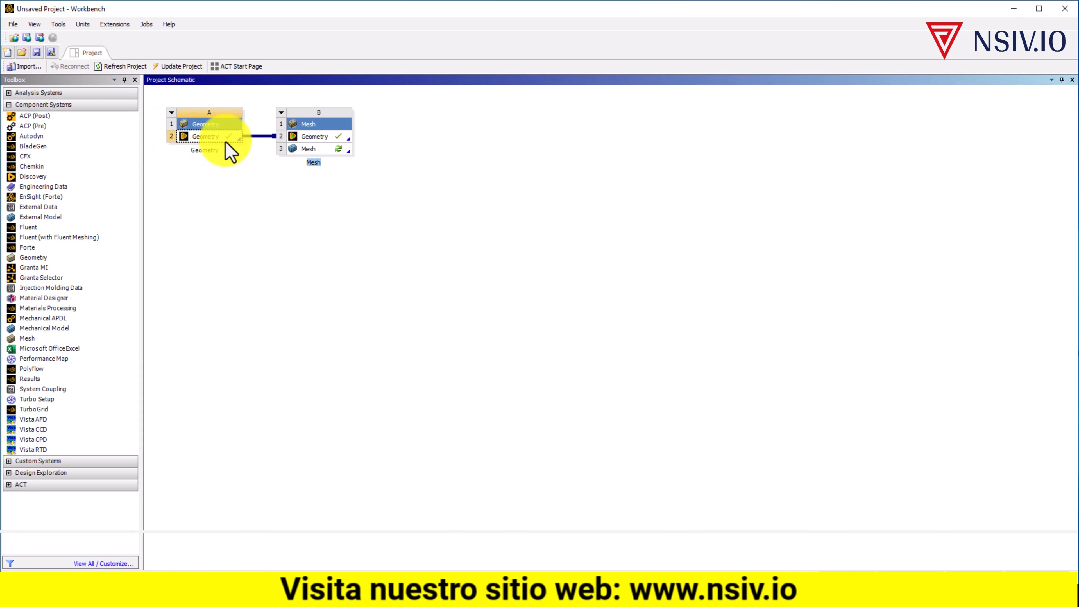
{"action": "left_click", "coordinate": [281, 112]}
{"action": "left_click", "coordinate": [314, 205]}
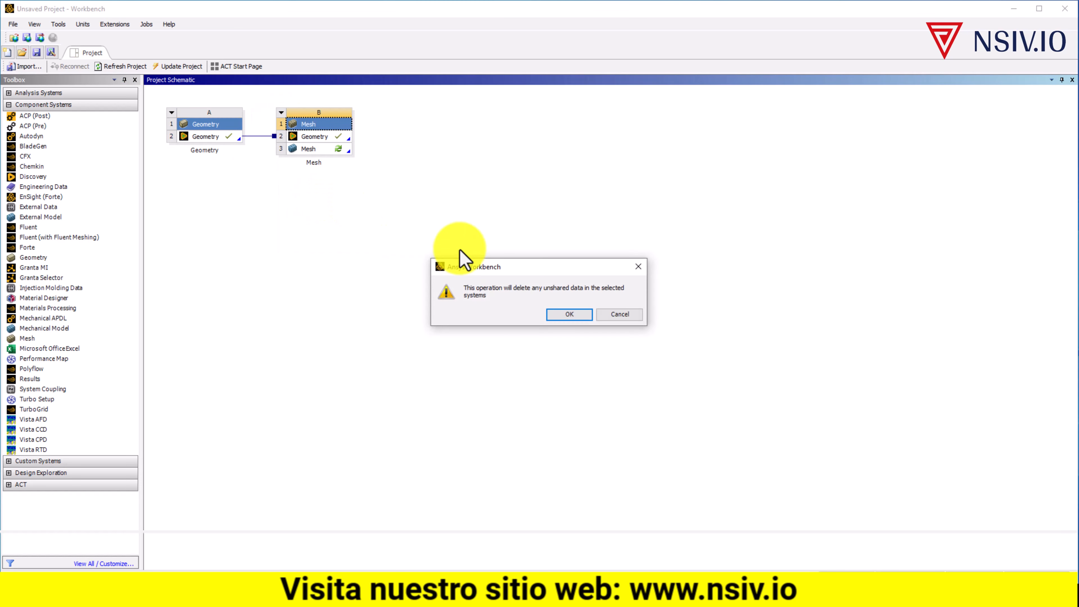
{"action": "left_click", "coordinate": [569, 314]}
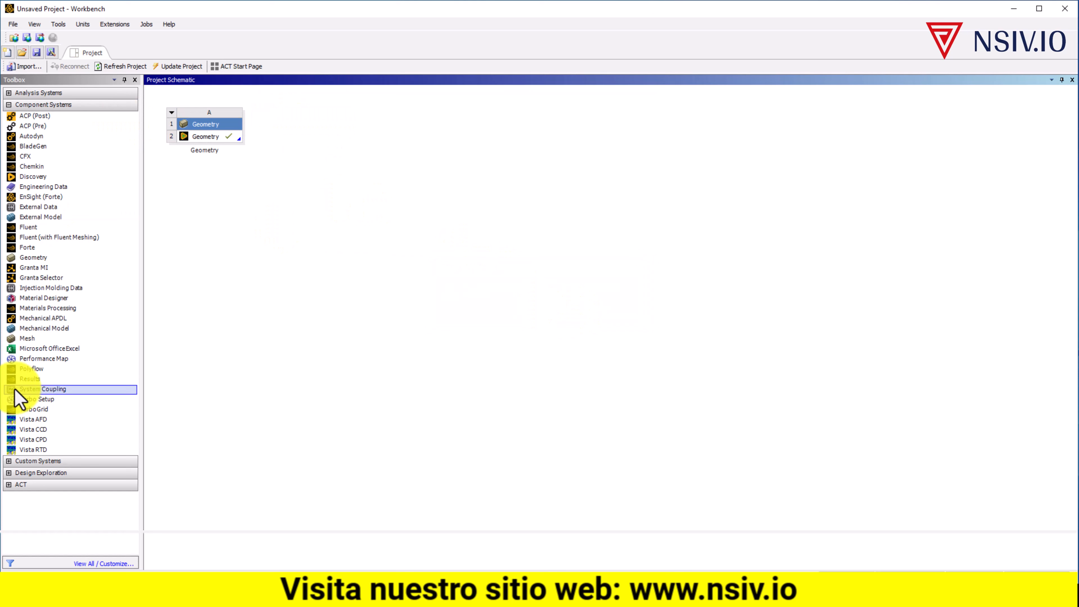
Add a standalone Mesh component system to the project and link the existing Geometry cell to its geometry.
{"action": "left_click_drag", "start_coordinate": [26, 339], "coordinate": [215, 170]}
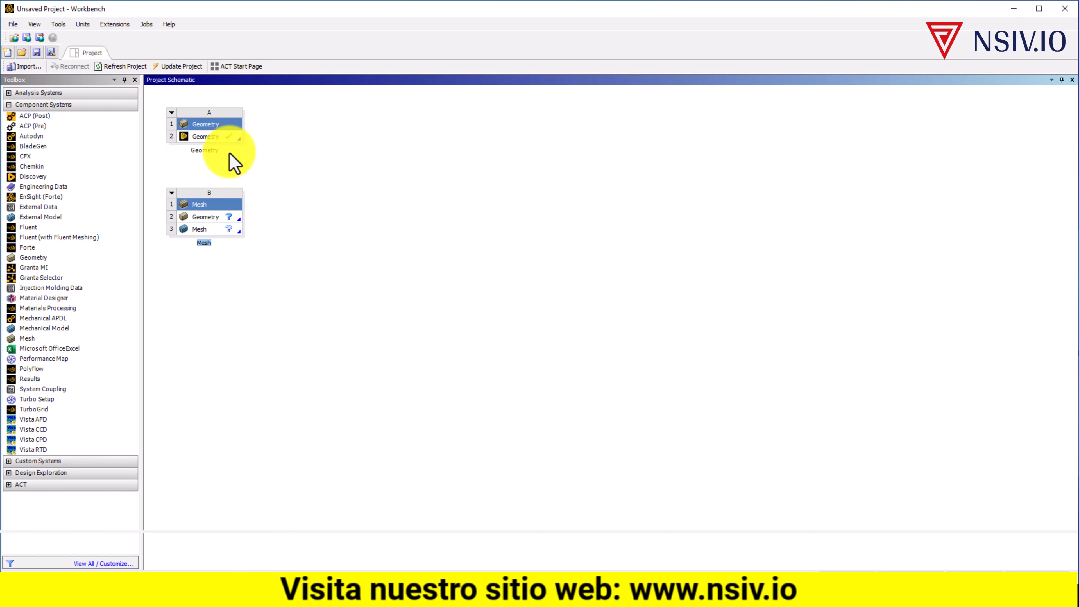
{"action": "left_click", "coordinate": [209, 136]}
{"action": "left_click_drag", "start_coordinate": [208, 137], "coordinate": [200, 221]}
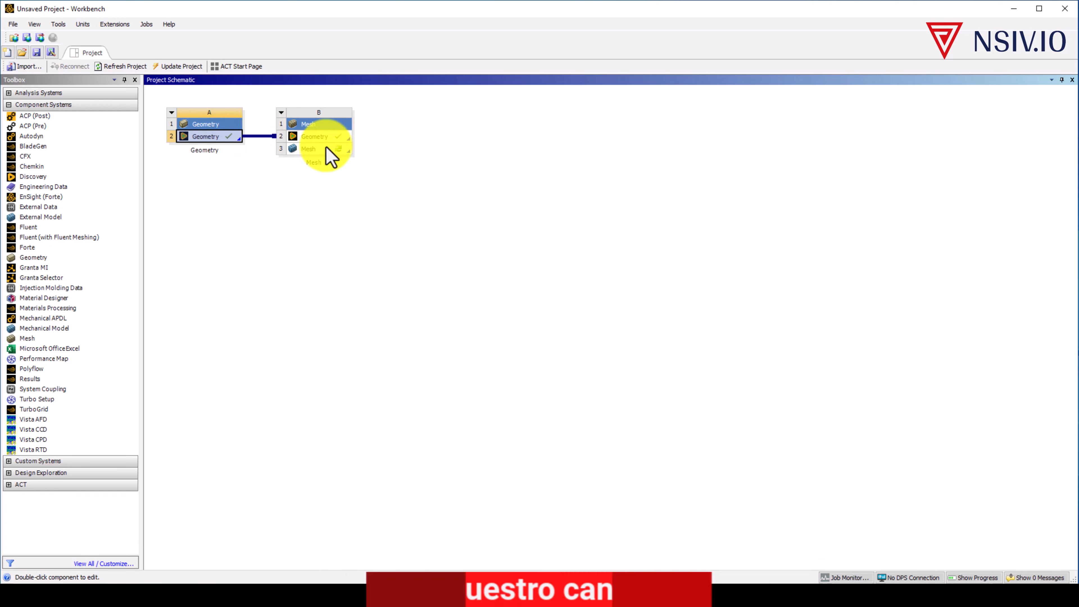
Open the Mesh cell for editing in Ansys Meshing and view the whole pipe.
{"action": "left_click", "coordinate": [302, 151]}
{"action": "right_click", "coordinate": [327, 160]}
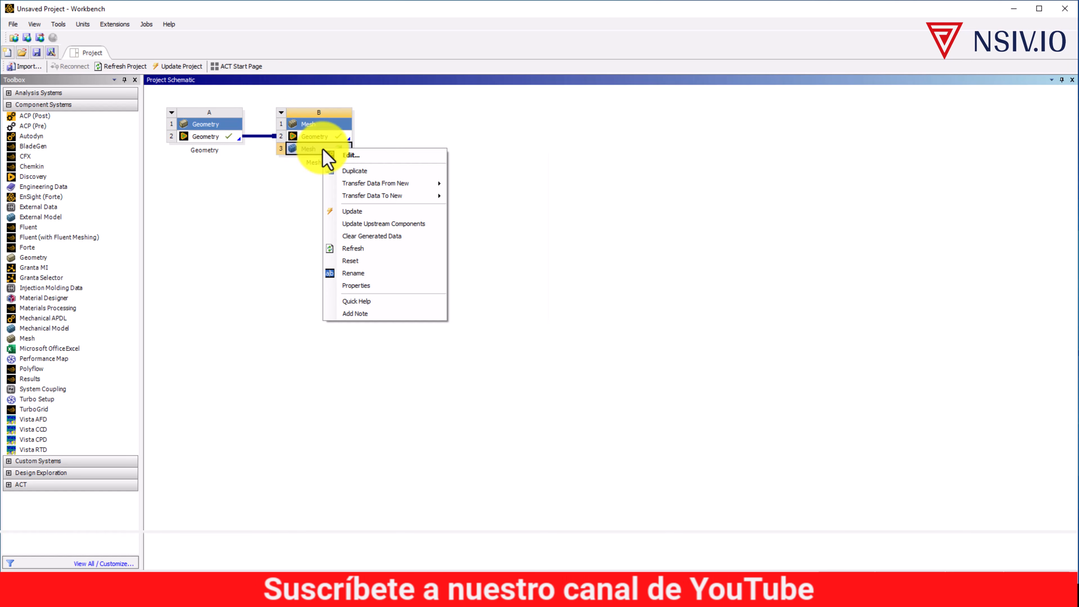
{"action": "left_click", "coordinate": [381, 156]}
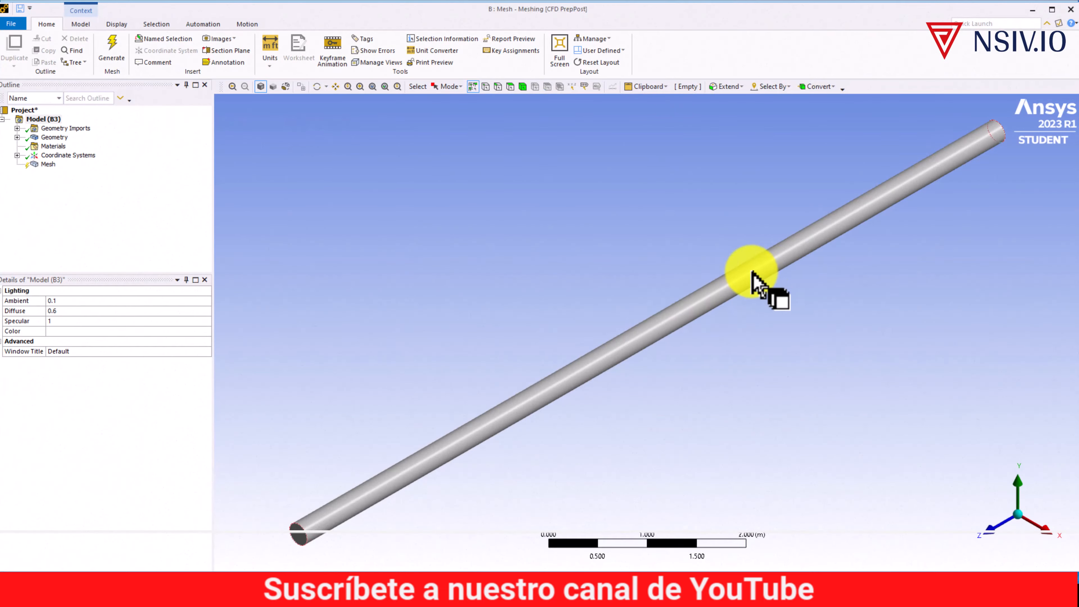
{"action": "scroll", "coordinate": [665, 335], "scroll_direction": "down", "scroll_amount": 2}
{"action": "middle_click_drag", "start_coordinate": [664, 335], "coordinate": [617, 365]}
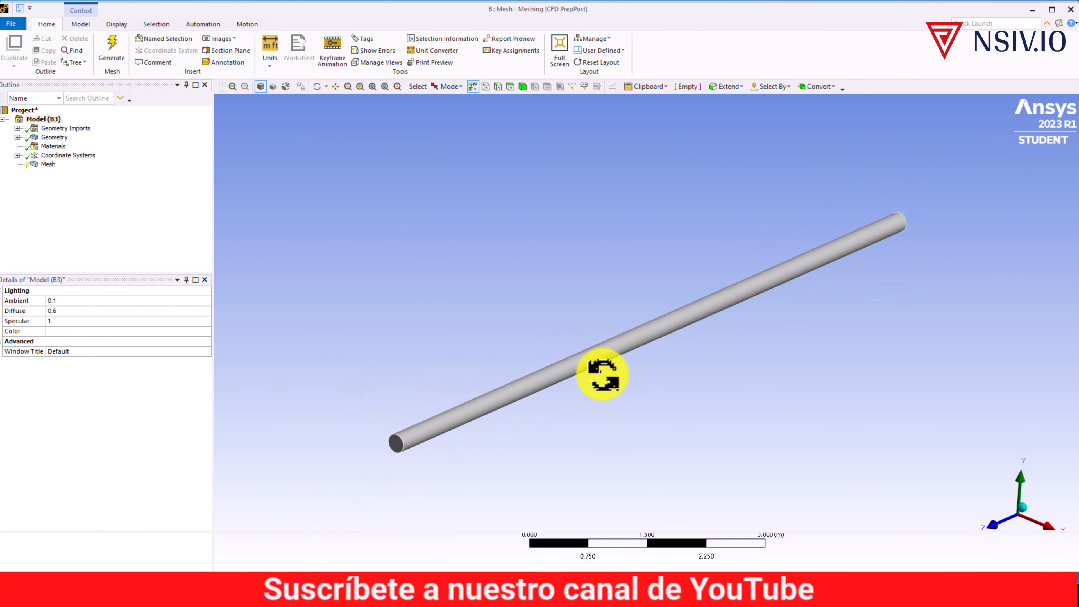
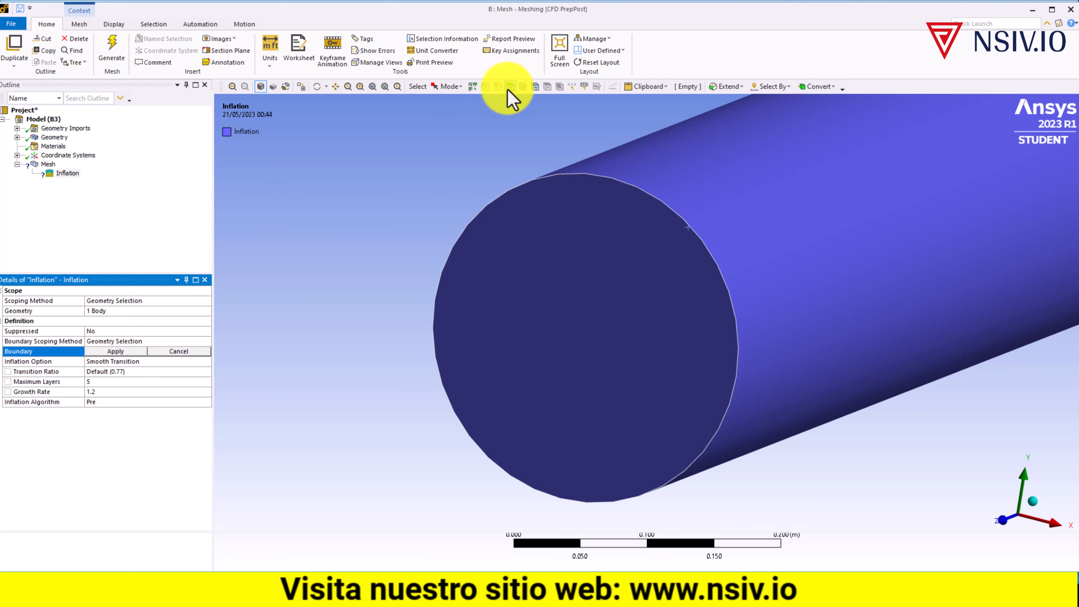
Assign the pipe's cylindrical wall face as the inflation boundary and set the inflation option to Total Thickness with 0.04 m maximum thickness.
{"action": "left_click", "coordinate": [776, 221]}
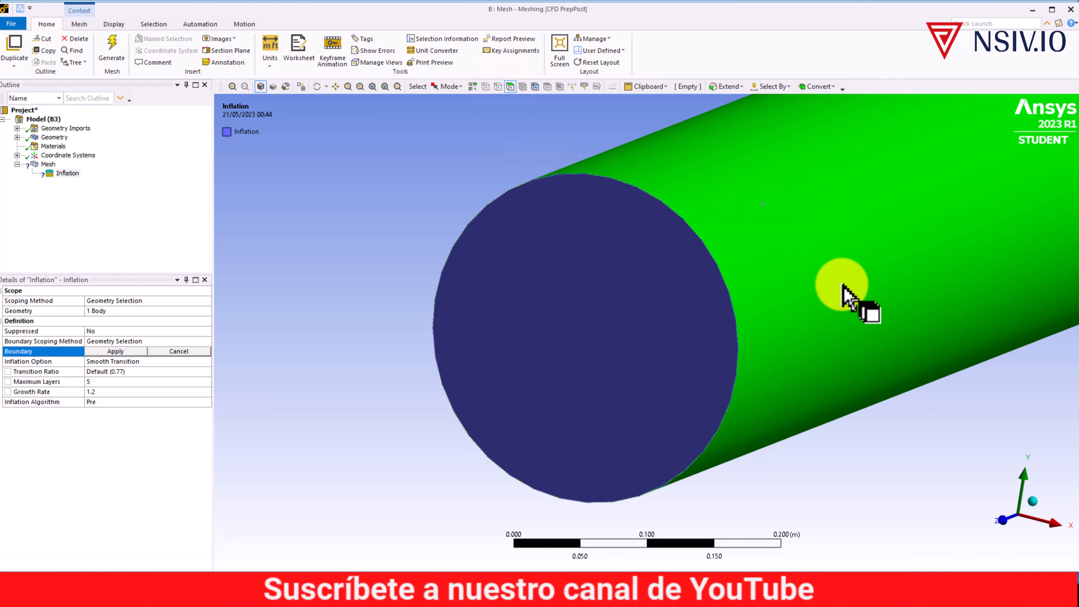
{"action": "left_click", "coordinate": [127, 352]}
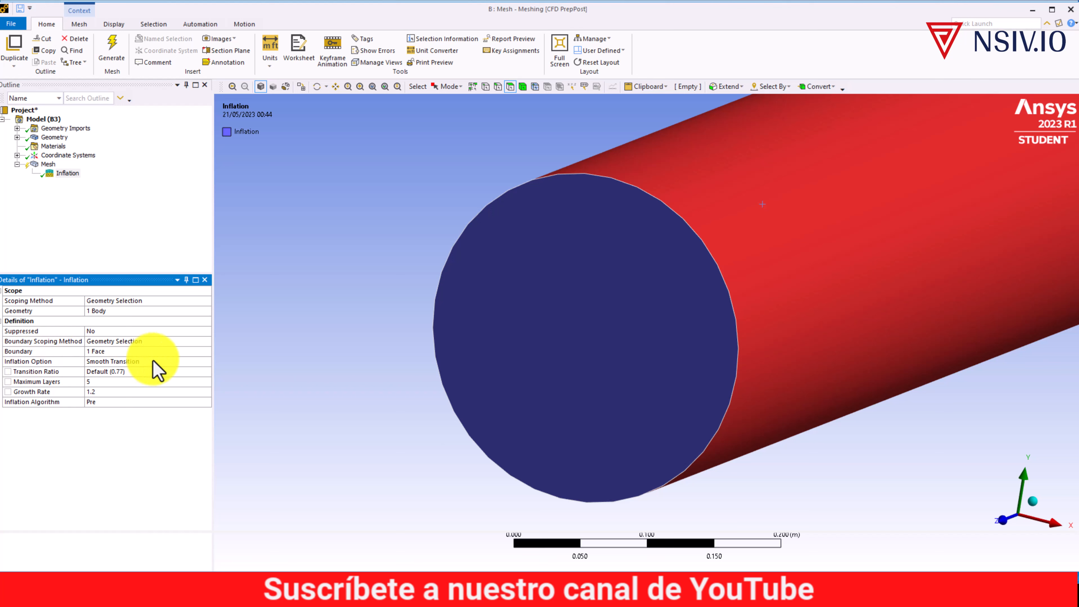
{"action": "left_click", "coordinate": [194, 362]}
{"action": "left_click", "coordinate": [205, 362]}
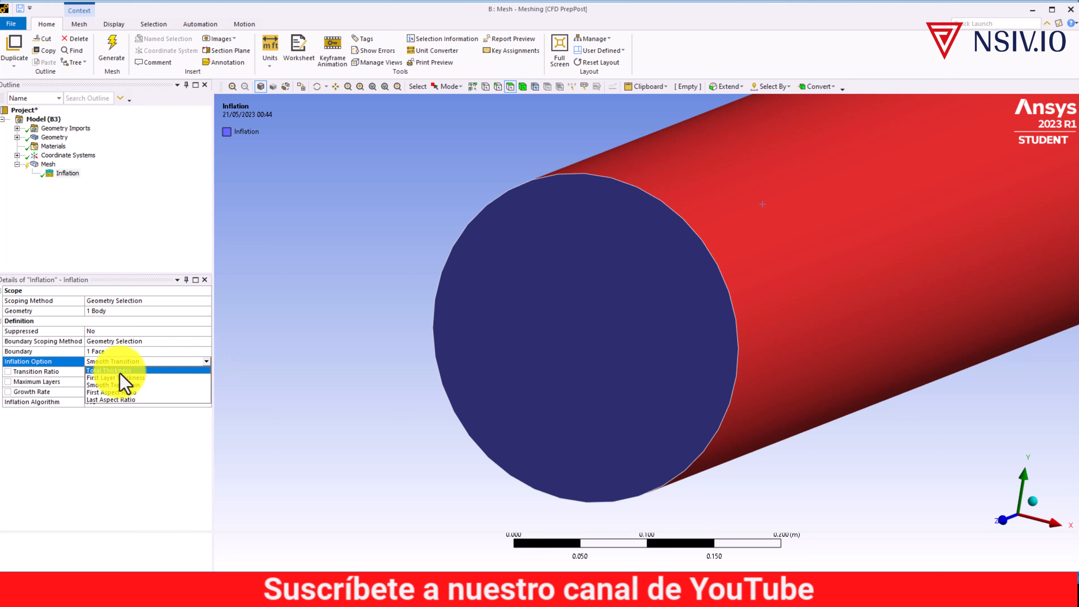
{"action": "left_click", "coordinate": [137, 370]}
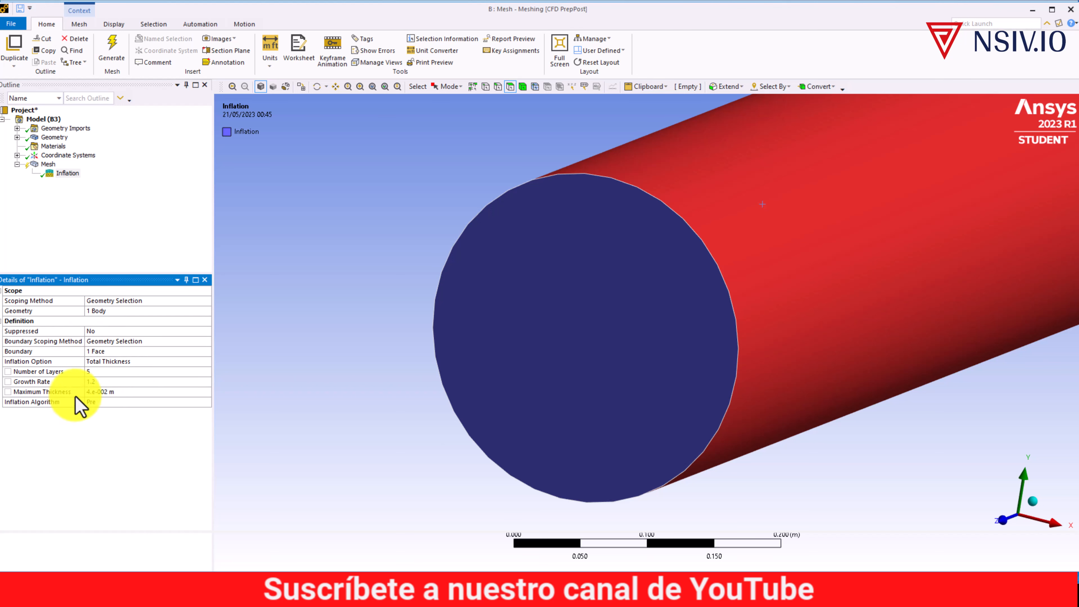
Generate the pipe mesh and display it to check the inflation layers on the end face.
{"action": "left_click", "coordinate": [112, 49]}
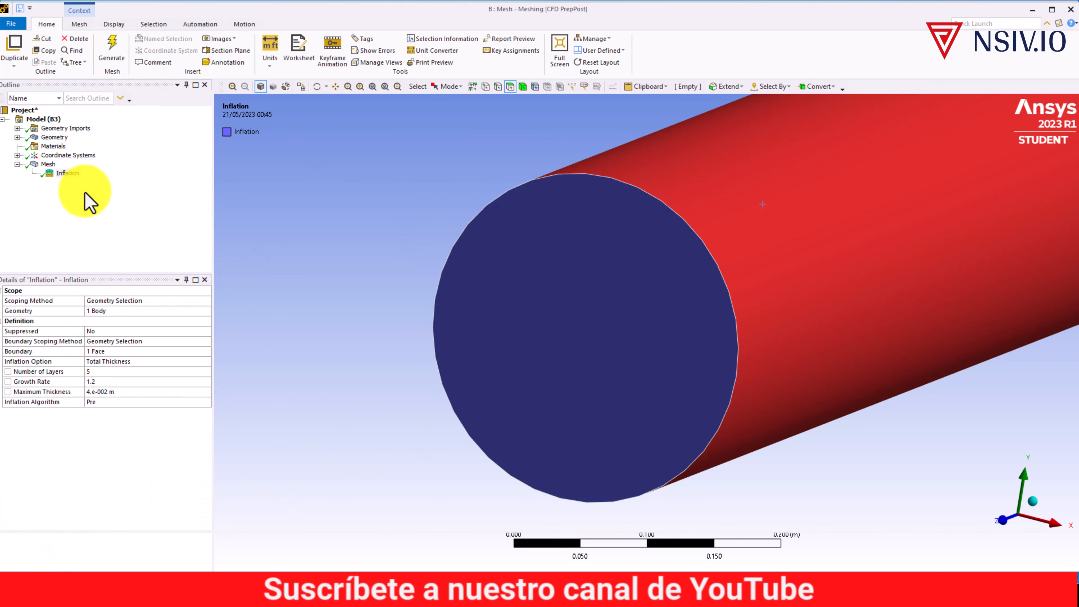
{"action": "left_click", "coordinate": [45, 165]}
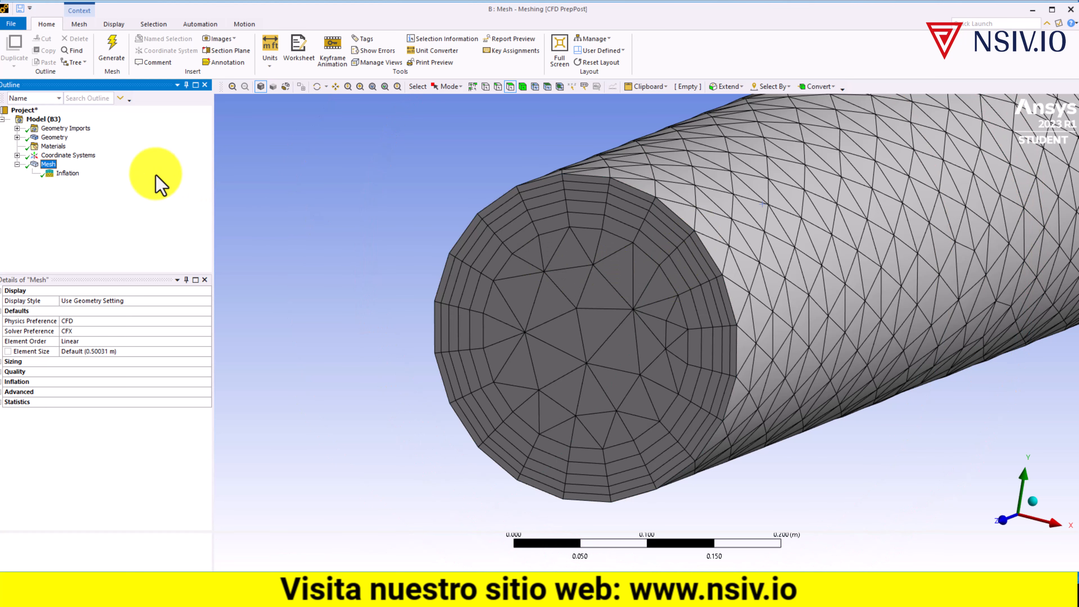
{"action": "left_click", "coordinate": [65, 173]}
{"action": "left_click", "coordinate": [48, 165]}
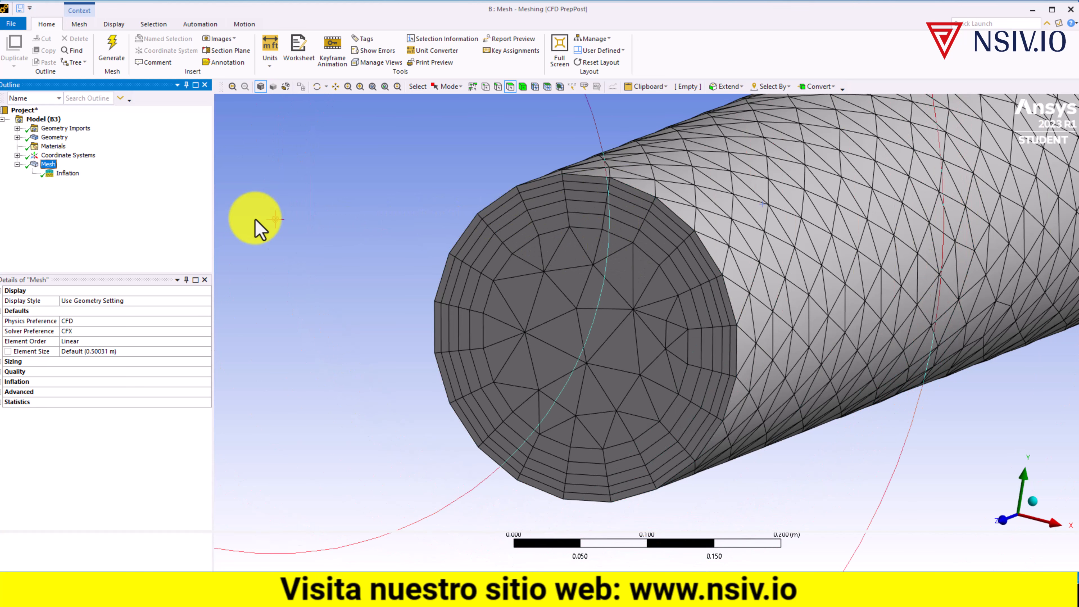
Set the inflation's number of layers to 6, regenerate the mesh and display it.
{"action": "left_click", "coordinate": [68, 173]}
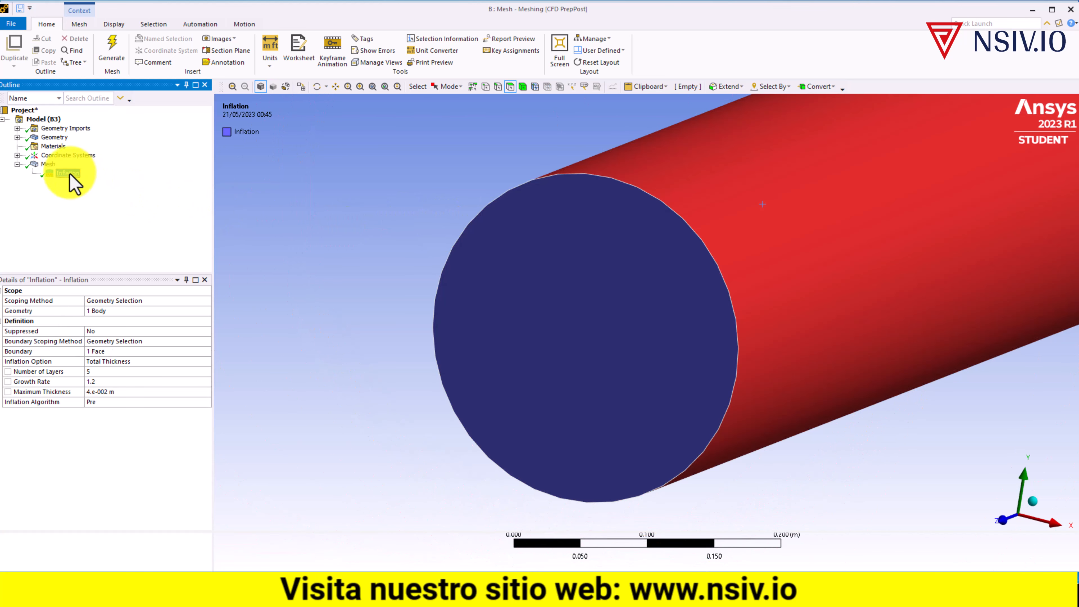
{"action": "left_click", "coordinate": [97, 372]}
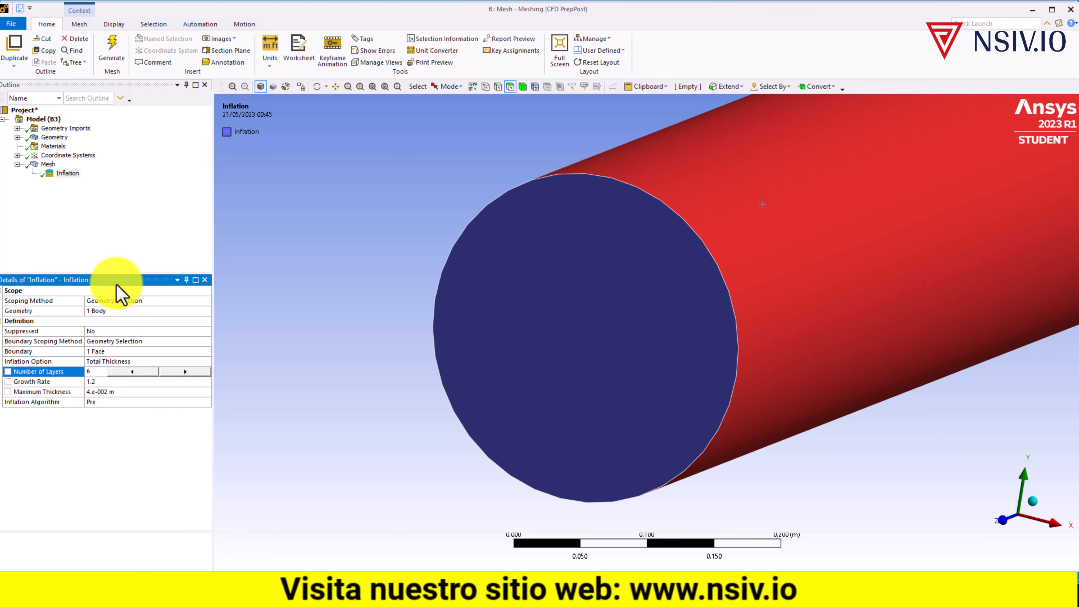
{"action": "left_click", "coordinate": [112, 55]}
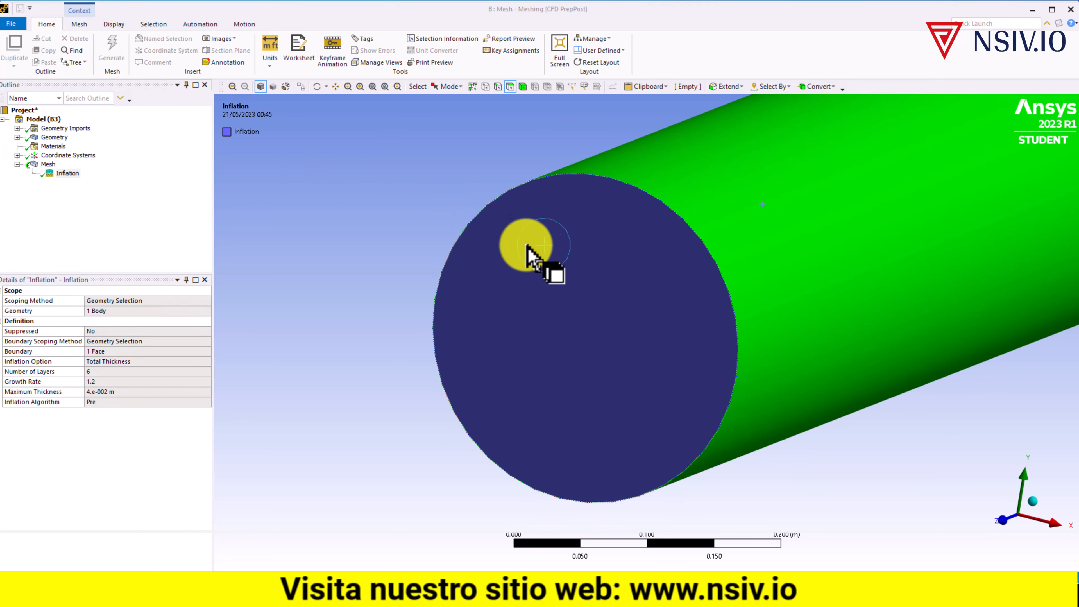
{"action": "left_click", "coordinate": [51, 165]}
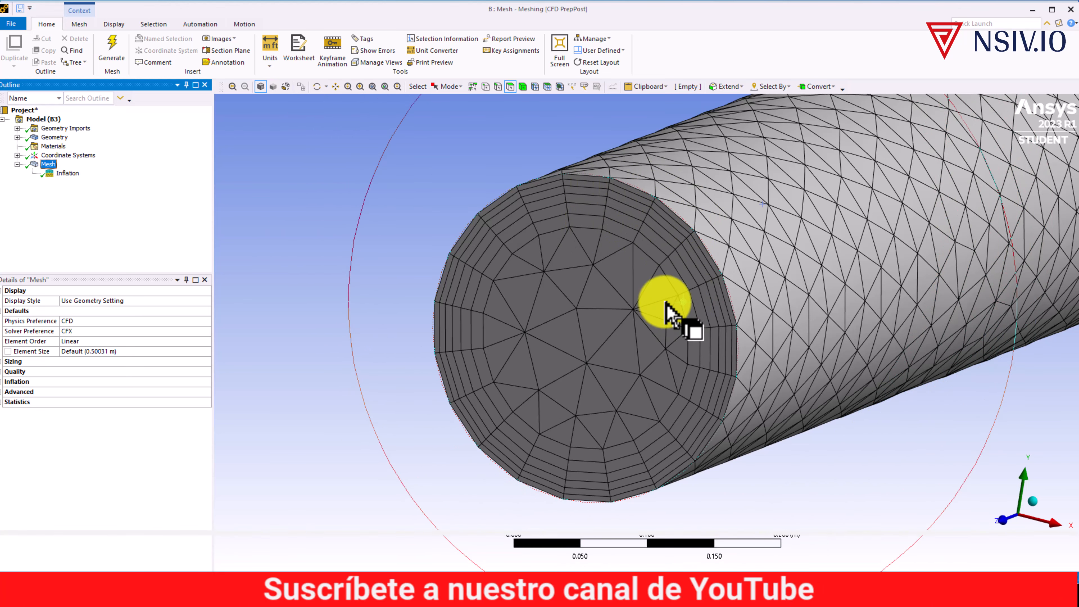
Examine the mesh along the whole pipe and expand its node and element statistics.
{"action": "scroll", "coordinate": [666, 306], "scroll_direction": "down", "scroll_amount": 2}
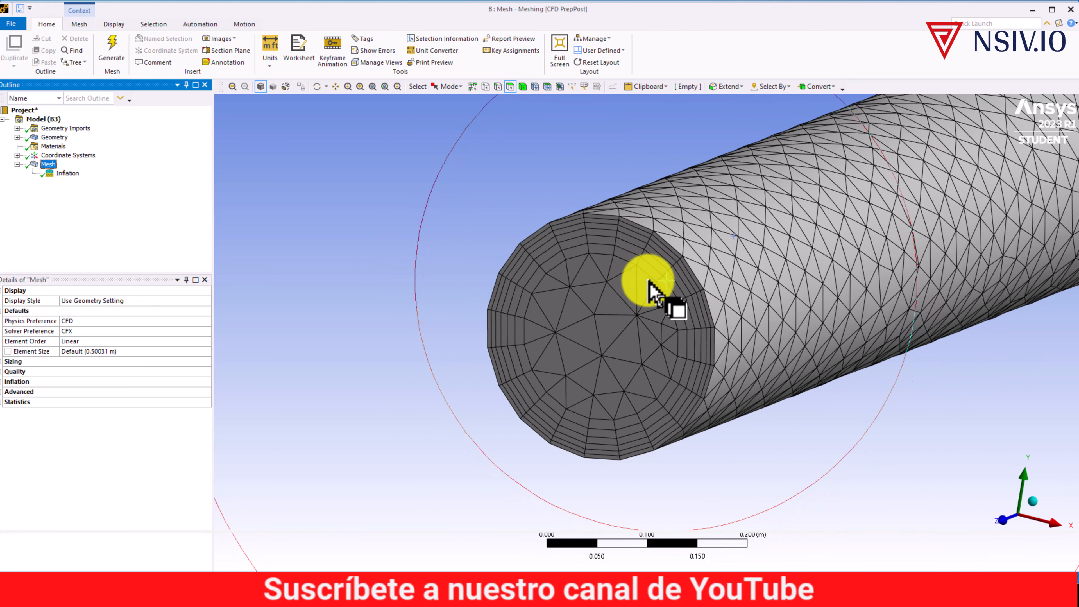
{"action": "middle_click_drag", "start_coordinate": [644, 310], "coordinate": [672, 298]}
{"action": "scroll", "coordinate": [672, 299], "scroll_direction": "down", "scroll_amount": 10}
{"action": "middle_click_drag", "start_coordinate": [789, 304], "coordinate": [775, 310]}
{"action": "right_click_drag", "start_coordinate": [572, 164], "coordinate": [1035, 402]}
{"action": "left_click", "coordinate": [366, 320]}
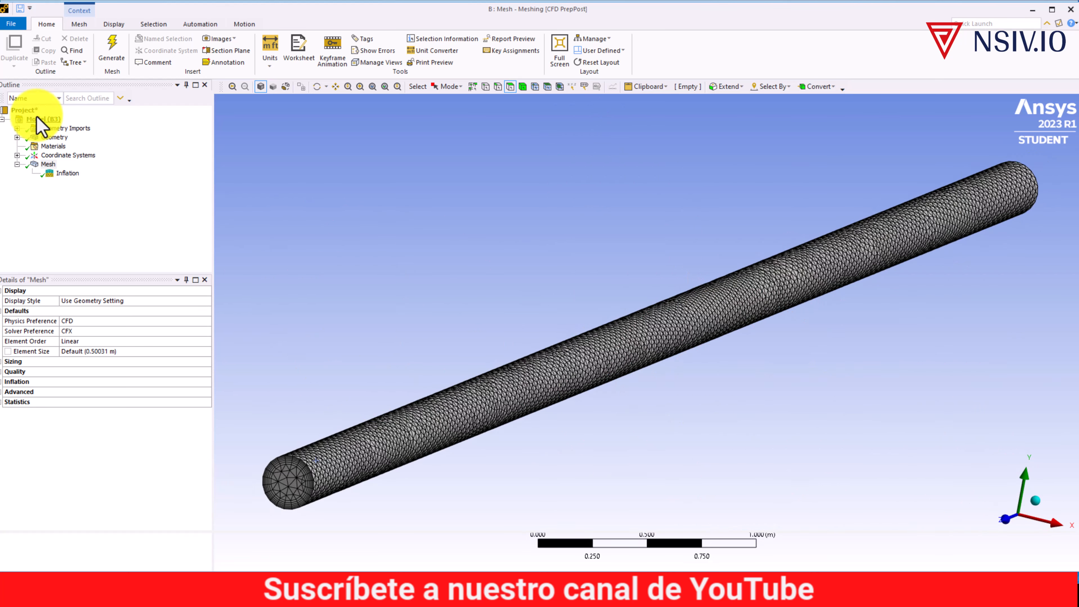
{"action": "left_click", "coordinate": [2, 402]}
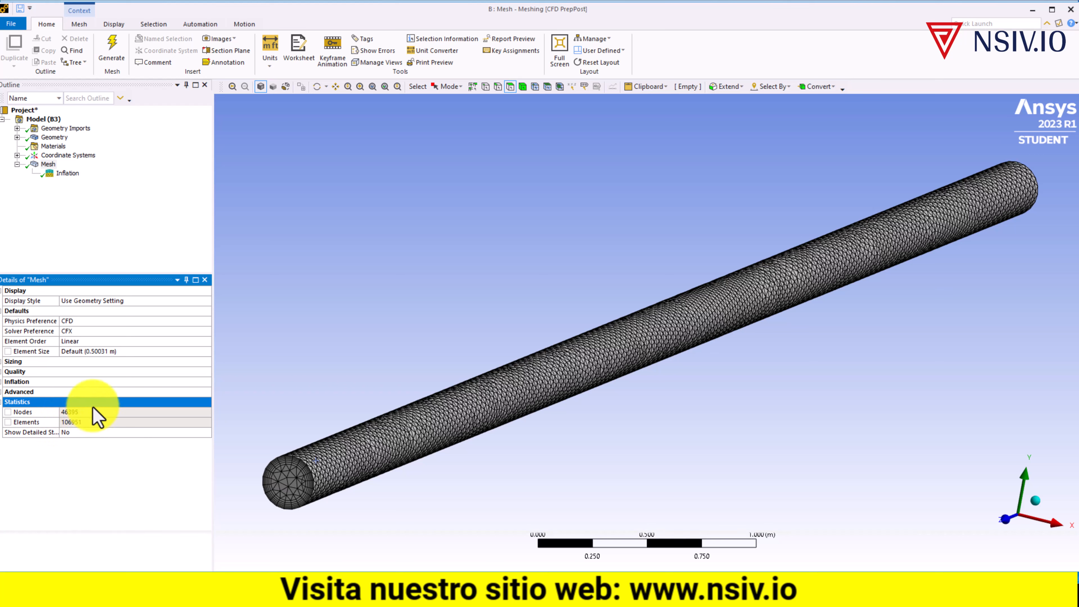
Create a named selection called "entrada" from the pipe's circular face at the near end.
{"action": "mouse_move", "coordinate": [462, 385]}
{"action": "middle_mouse_down"}
{"action": "mouse_move", "coordinate": [494, 374]}
{"action": "mouse_move", "coordinate": [456, 384]}
{"action": "middle_mouse_up"}
{"action": "scroll", "coordinate": [551, 385], "scroll_direction": "down", "scroll_amount": 2}
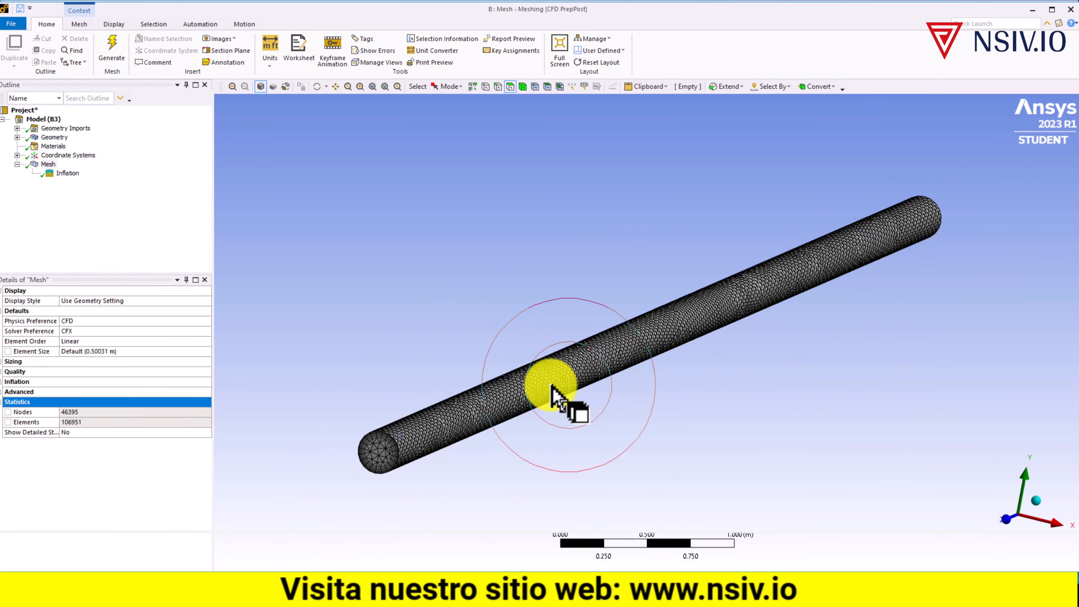
{"action": "middle_click_drag", "start_coordinate": [552, 387], "coordinate": [396, 441]}
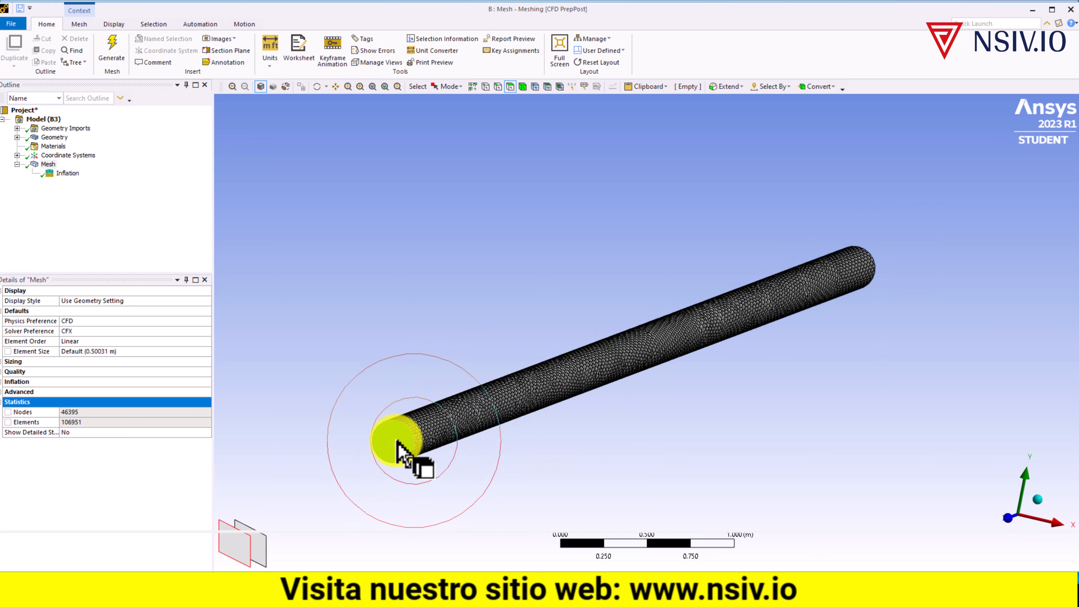
{"action": "middle_click_drag", "start_coordinate": [397, 441], "coordinate": [394, 441]}
{"action": "right_click", "coordinate": [394, 441]}
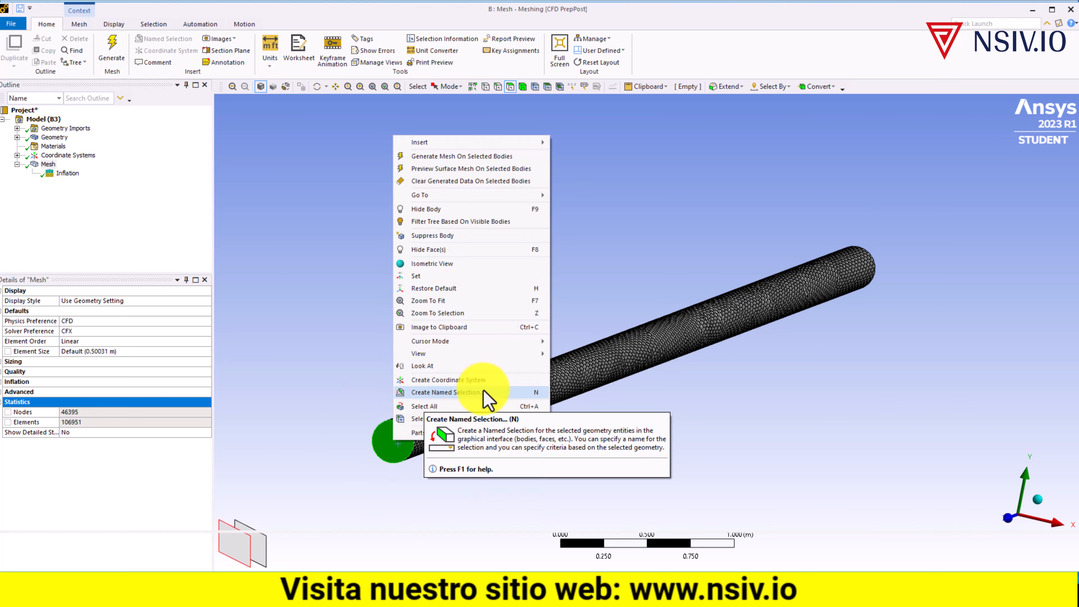
{"action": "left_click", "coordinate": [501, 393]}
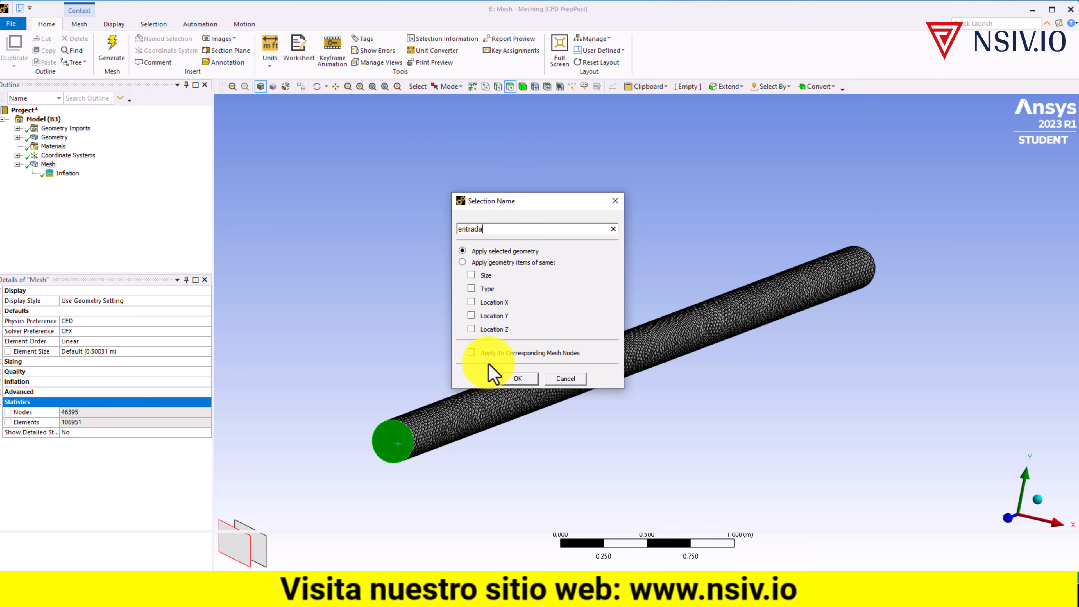
{"action": "left_click", "coordinate": [519, 380]}
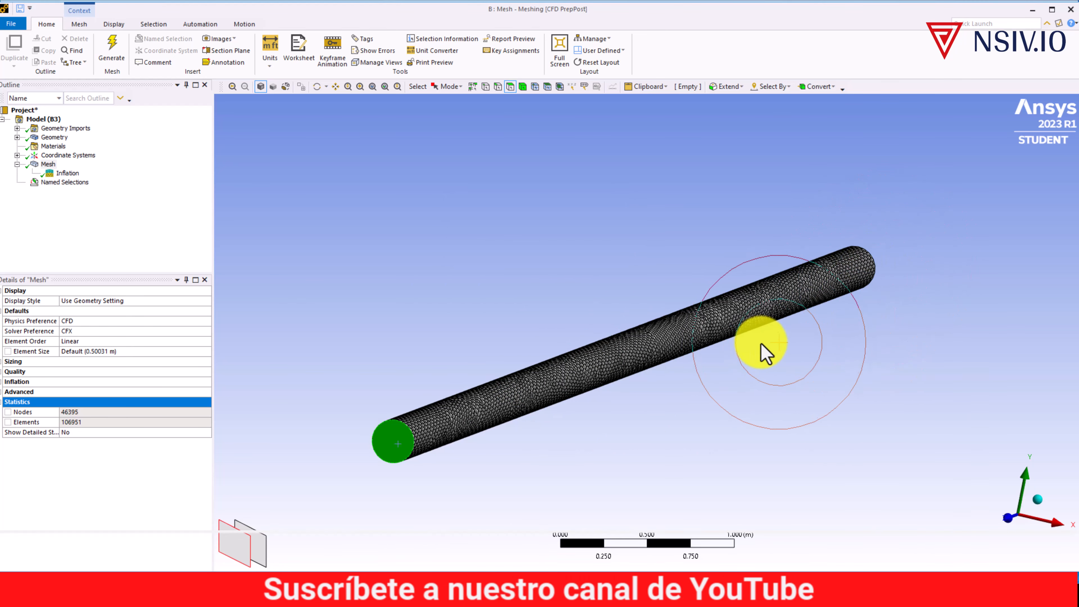
Create a named selection called "salida" from the circular face at the pipe's opposite end.
{"action": "scroll", "coordinate": [786, 344], "scroll_direction": "up", "scroll_amount": 5}
{"action": "middle_click_drag", "start_coordinate": [721, 351], "coordinate": [460, 438]}
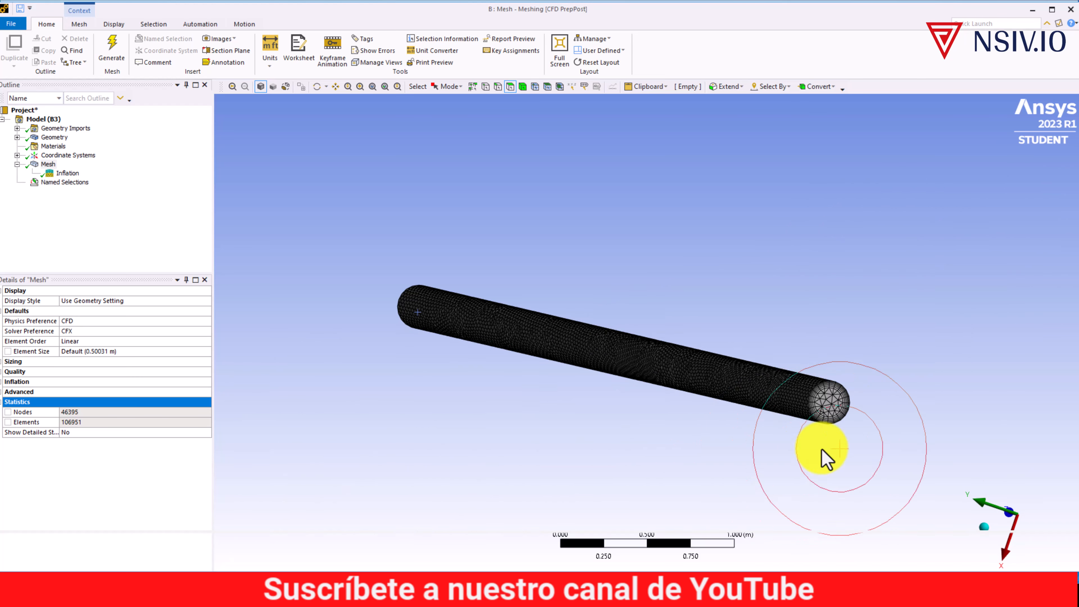
{"action": "left_click", "coordinate": [831, 407]}
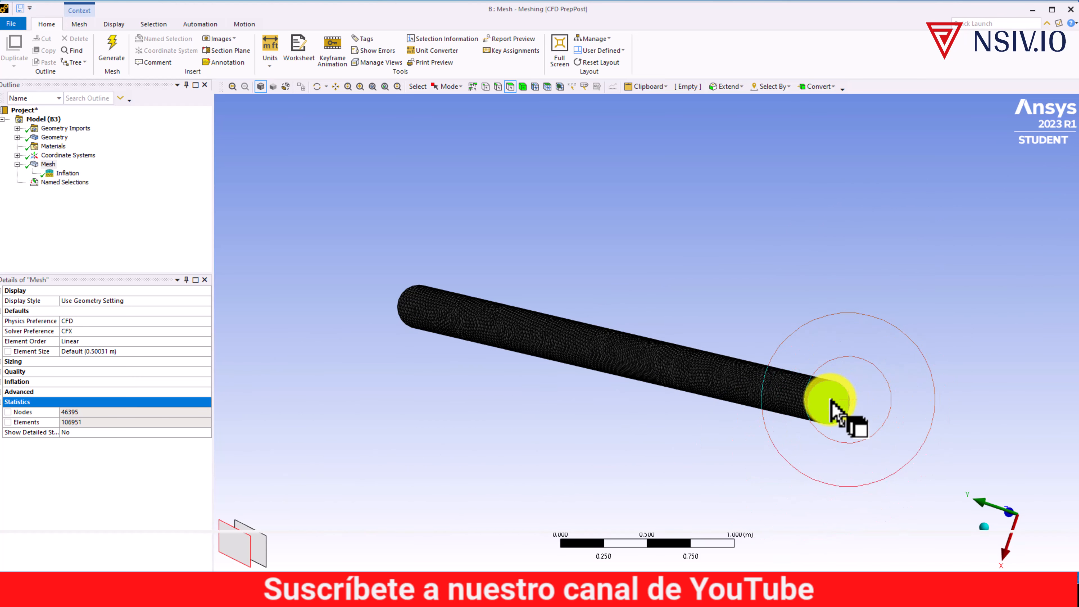
{"action": "right_click", "coordinate": [831, 401]}
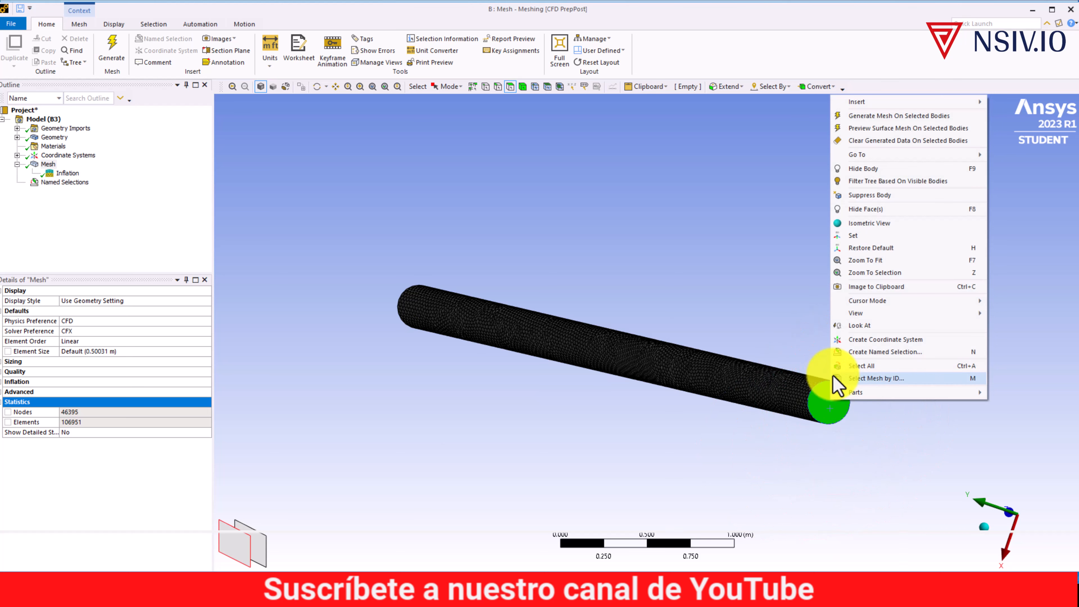
{"action": "left_click", "coordinate": [874, 352]}
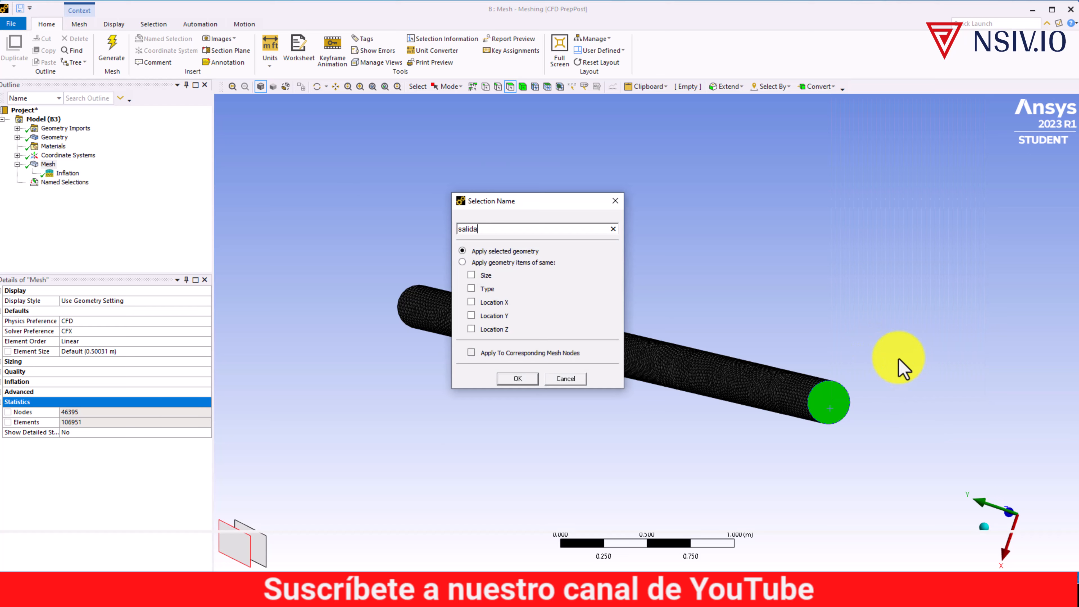
{"action": "key", "text": "Return"}
Create a named selection called "tubo" from the pipe's cylindrical wall face and clear the face selection.
{"action": "middle_click_drag", "start_coordinate": [903, 367], "coordinate": [557, 414]}
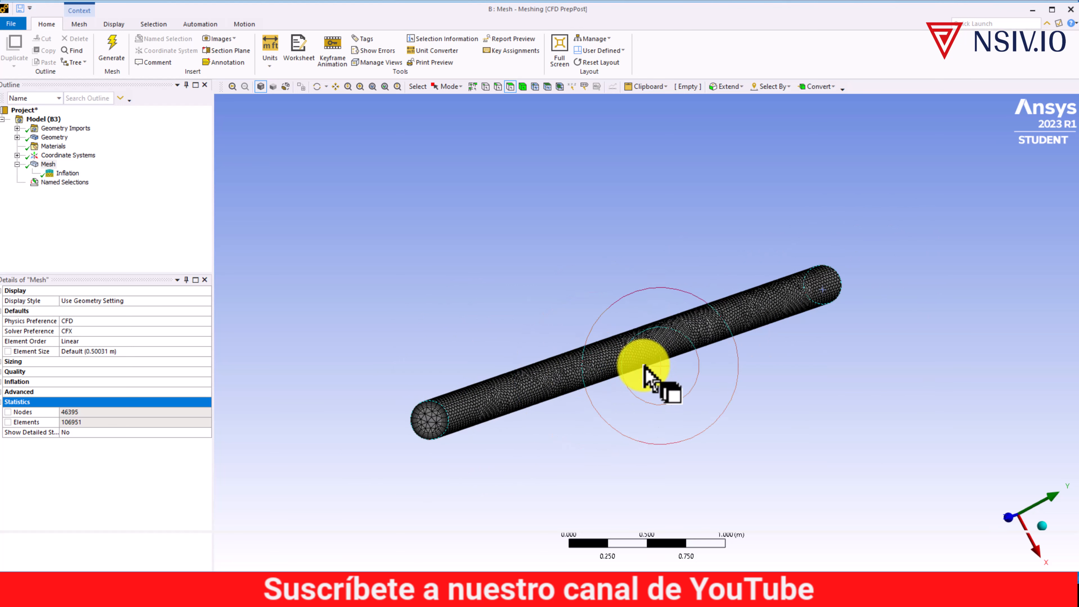
{"action": "left_click", "coordinate": [608, 356]}
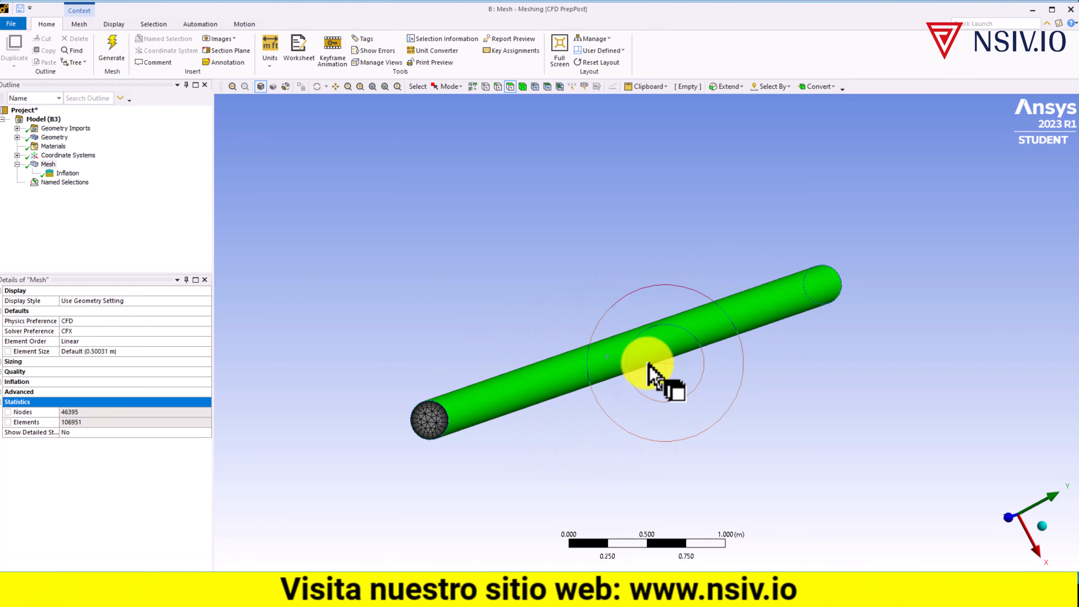
{"action": "right_click", "coordinate": [643, 347]}
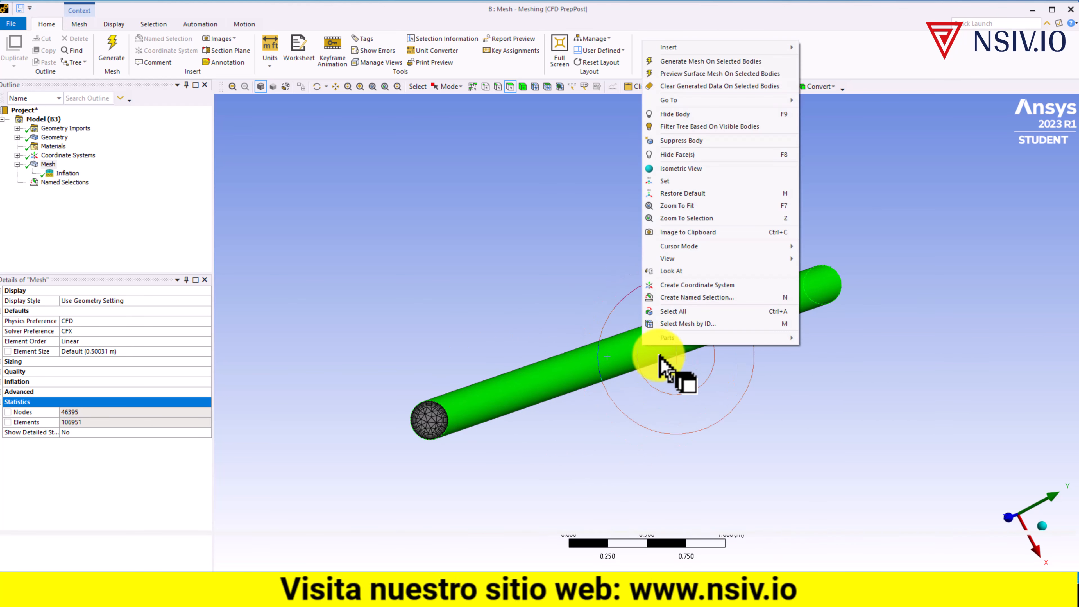
{"action": "left_click", "coordinate": [688, 297]}
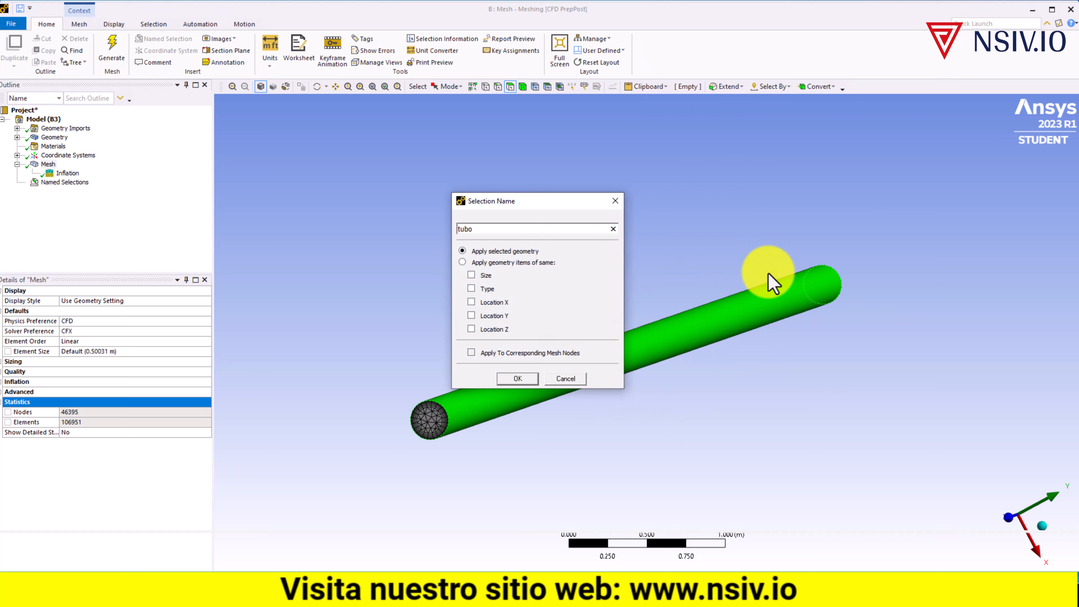
{"action": "key", "text": "Return"}
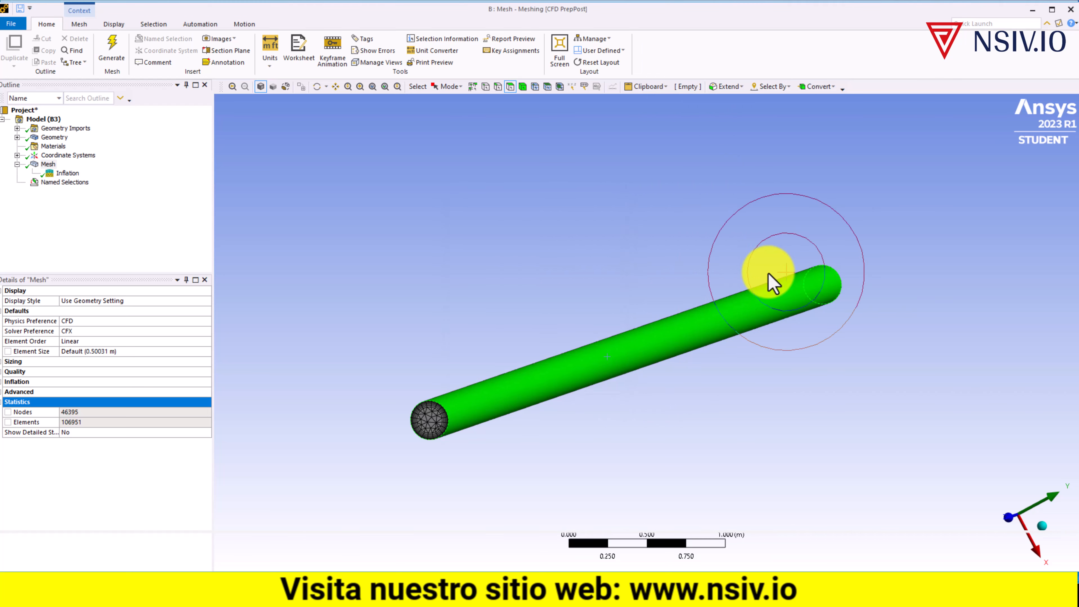
{"action": "left_click", "coordinate": [509, 315]}
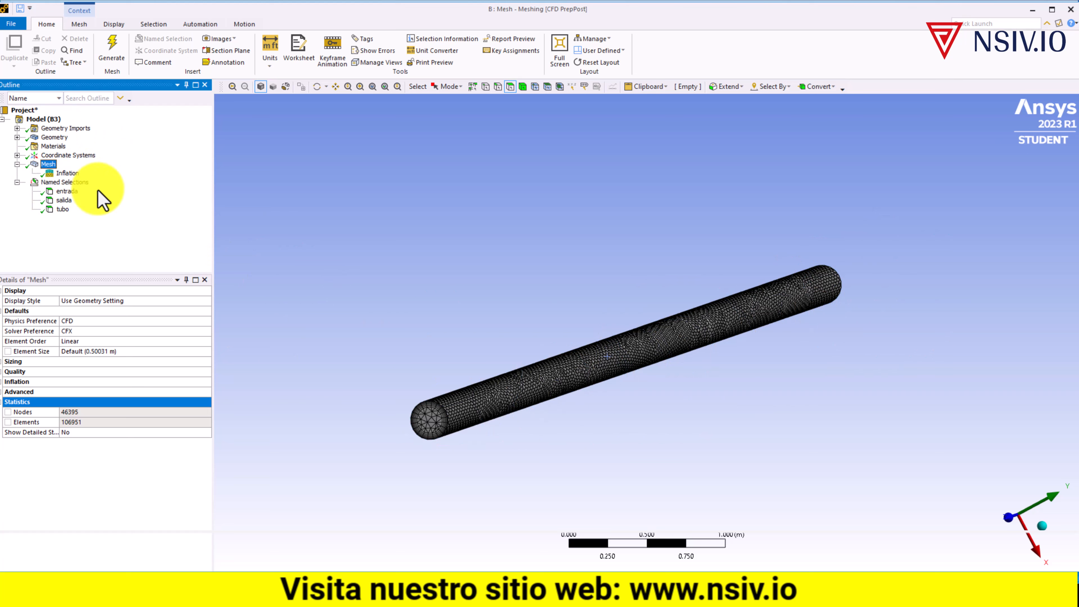
Review which faces the named selections "entrada" and "tubo" cover on the pipe.
{"action": "left_click", "coordinate": [68, 192]}
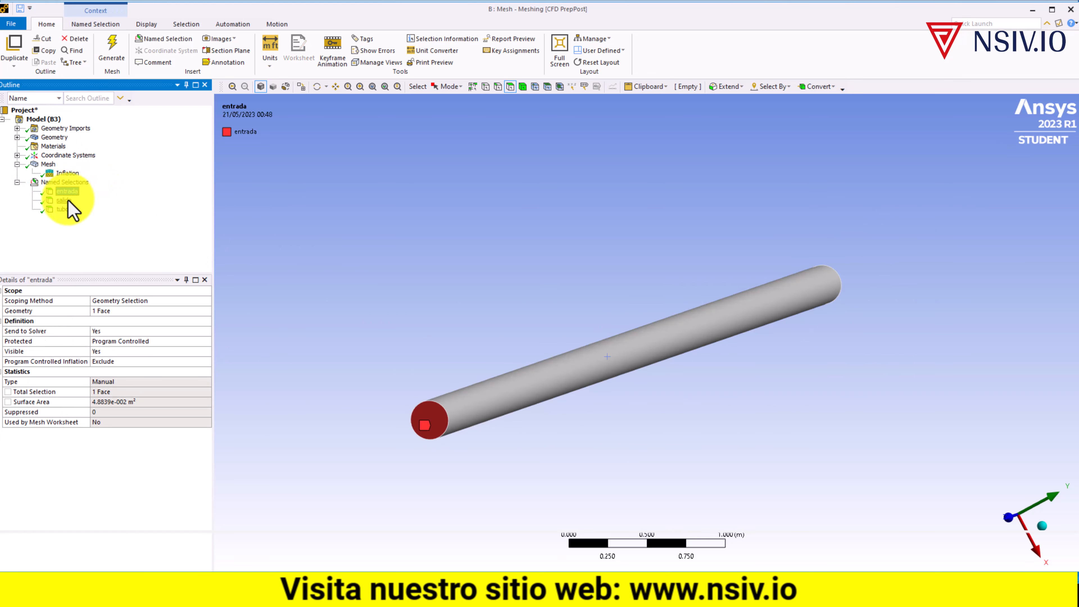
{"action": "left_click", "coordinate": [63, 209]}
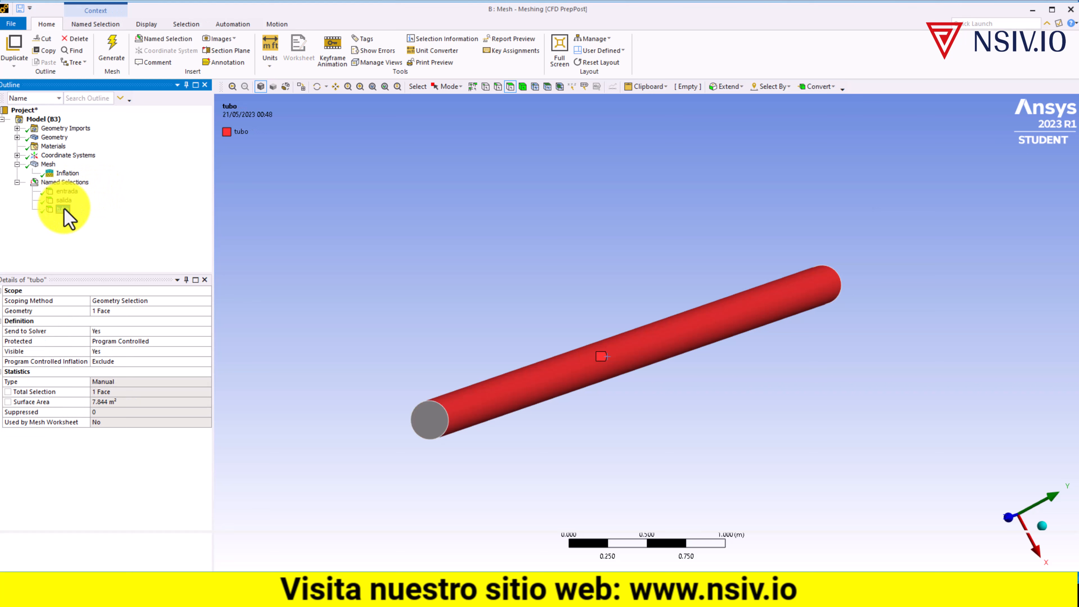
{"action": "left_click", "coordinate": [67, 191]}
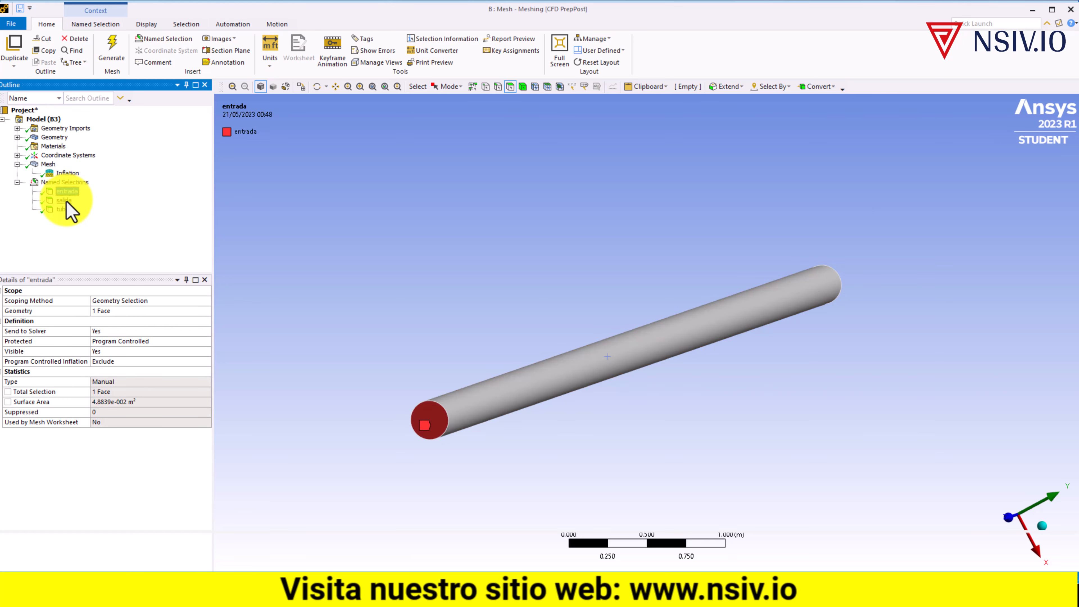
{"action": "left_click", "coordinate": [63, 209]}
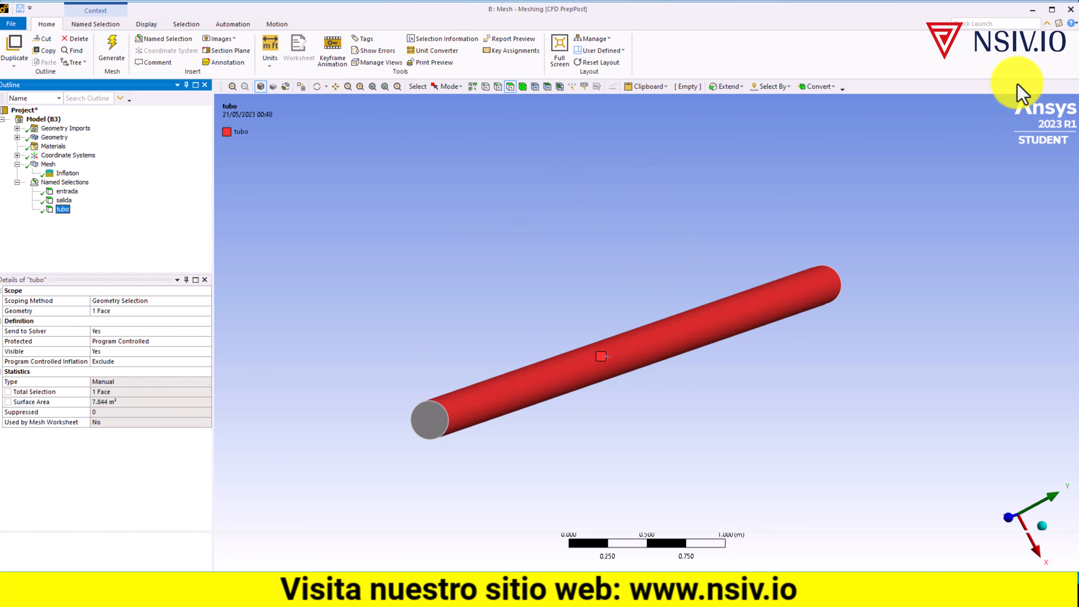
Close Ansys Meshing, return to Workbench and add a CFX component system linked to the existing Mesh cell.
{"action": "left_click", "coordinate": [1068, 10]}
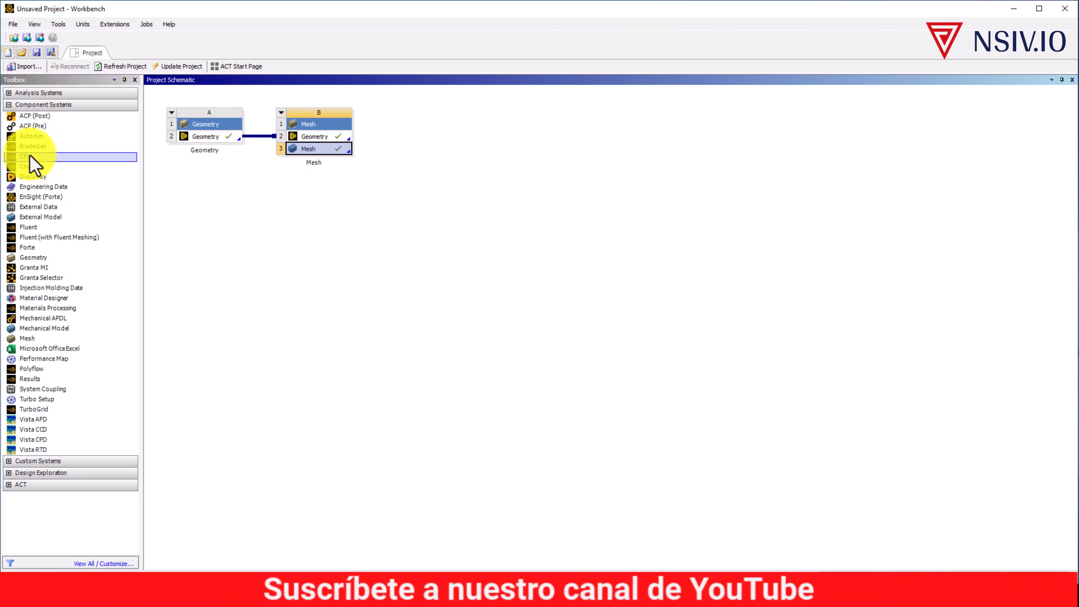
{"action": "left_click_drag", "start_coordinate": [27, 156], "coordinate": [345, 149]}
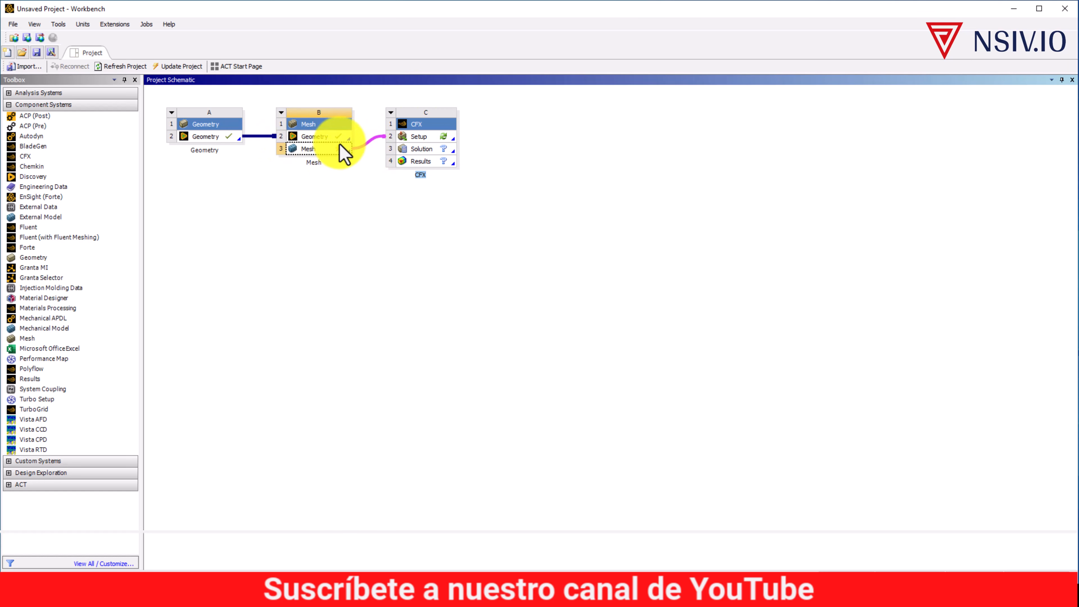
Update the Mesh cell and open the Setup cell of the linked CFX system for editing in CFX-Pre.
{"action": "right_click", "coordinate": [315, 151]}
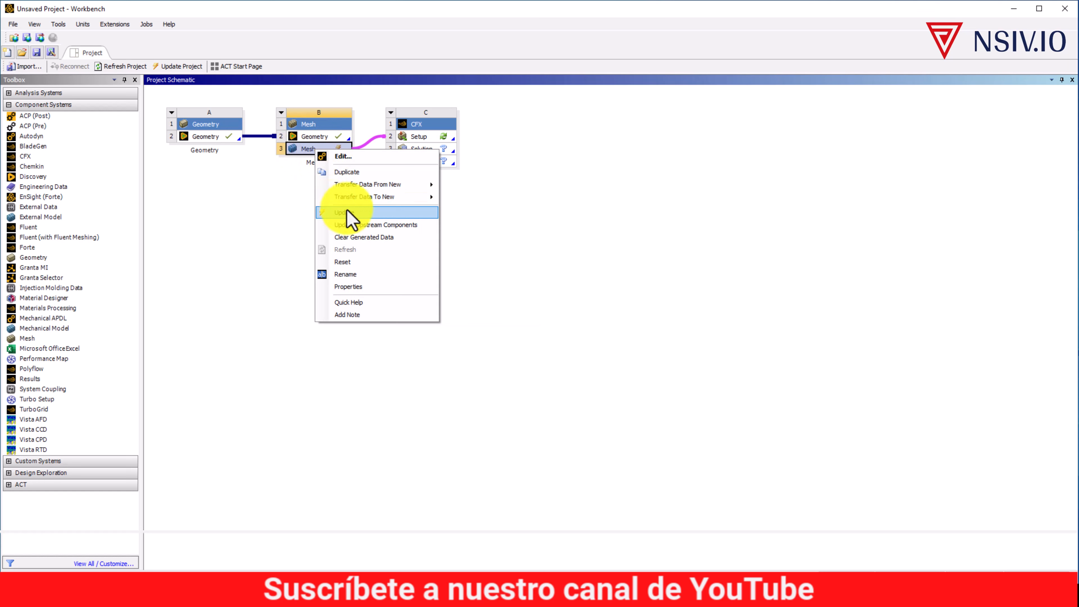
{"action": "left_click", "coordinate": [374, 212]}
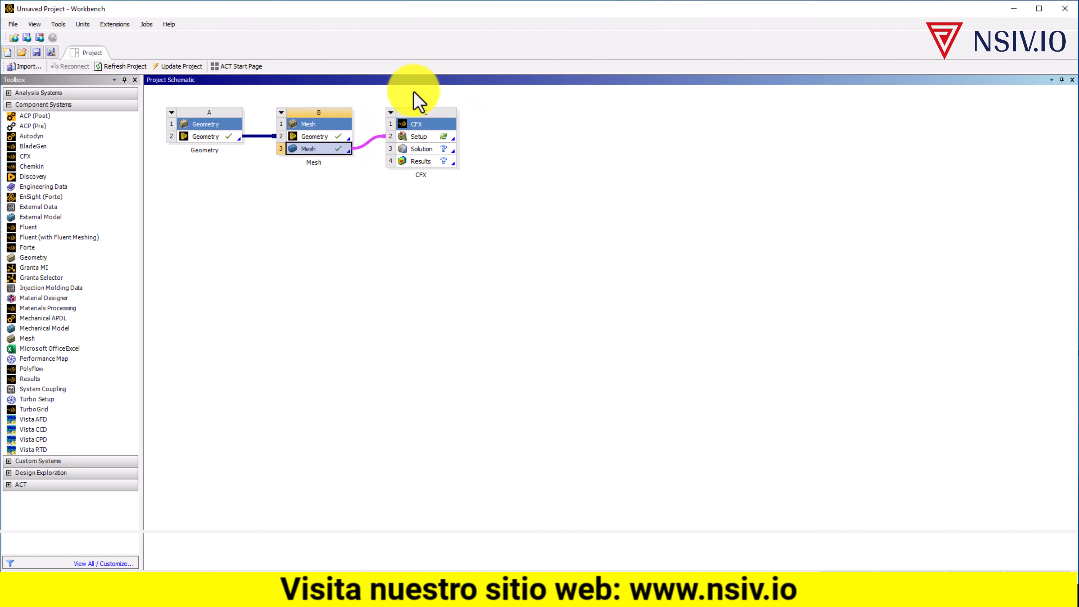
{"action": "left_click", "coordinate": [416, 136]}
{"action": "right_click", "coordinate": [416, 135]}
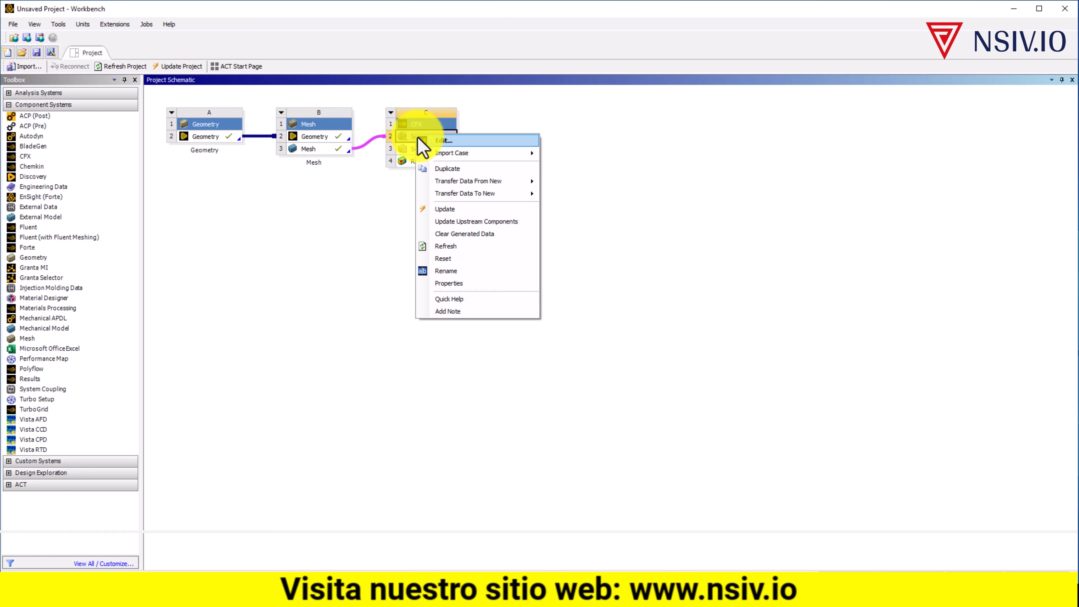
{"action": "left_click", "coordinate": [459, 141]}
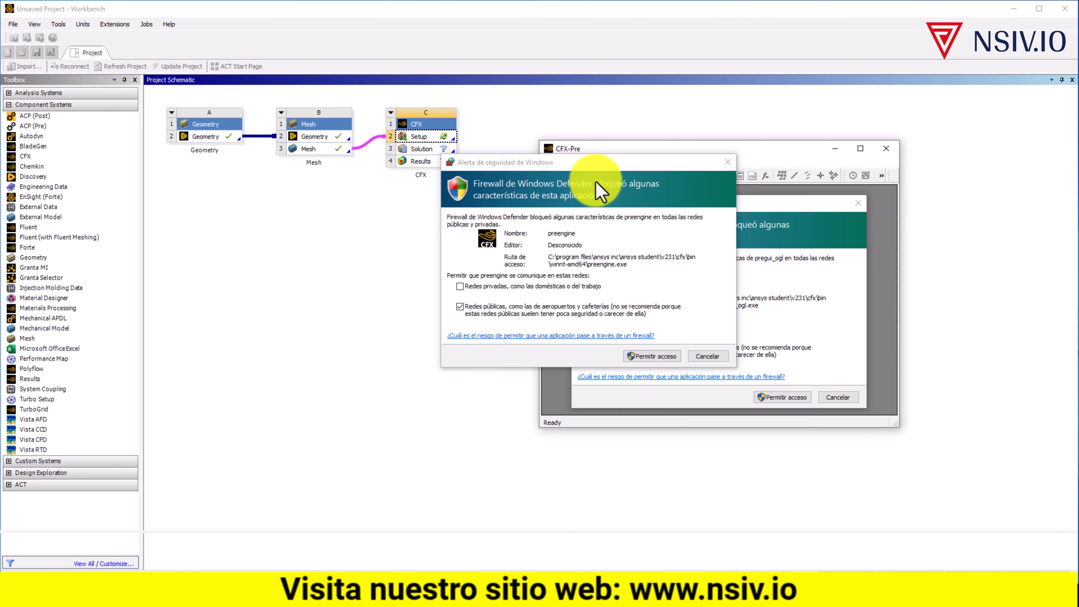
Allow preengine and pregui_ogl through the Windows Defender firewall on private networks only, not on public ones.
{"action": "left_click", "coordinate": [460, 306]}
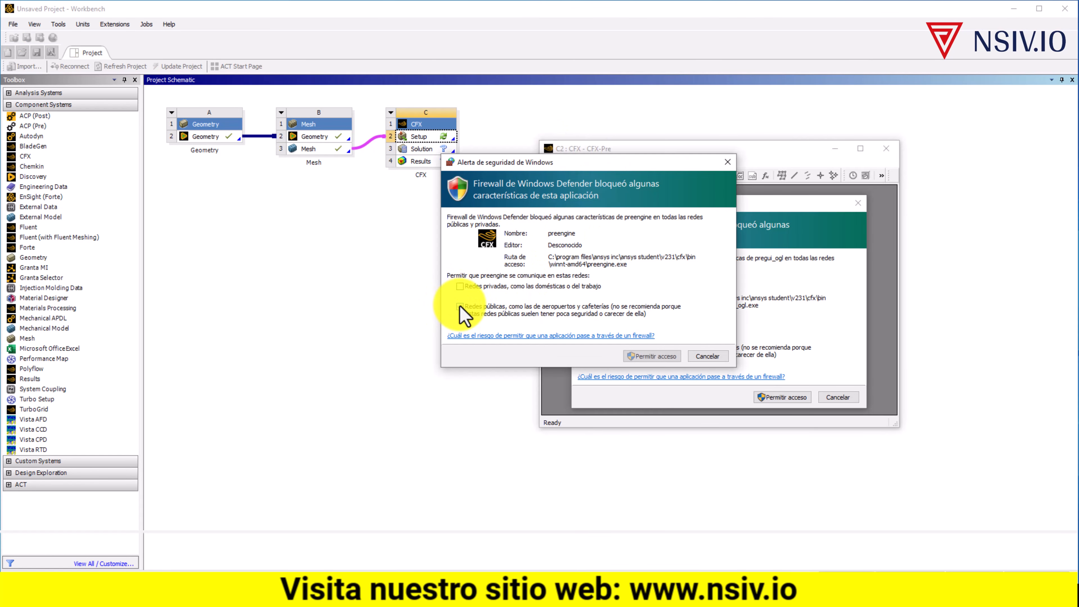
{"action": "left_click", "coordinate": [459, 286]}
{"action": "left_click", "coordinate": [652, 356]}
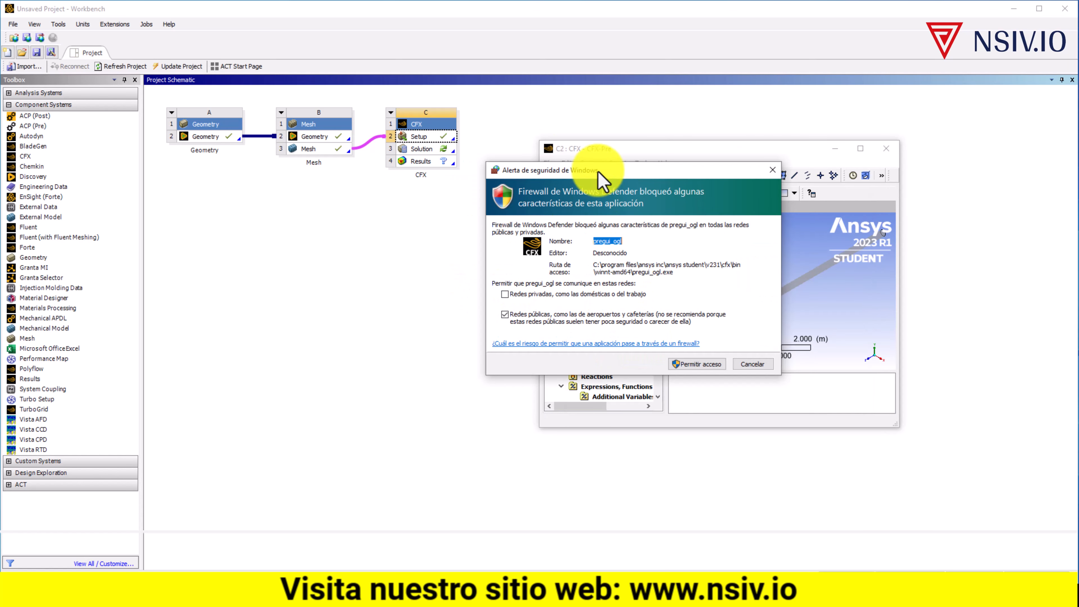
{"action": "left_click", "coordinate": [504, 294]}
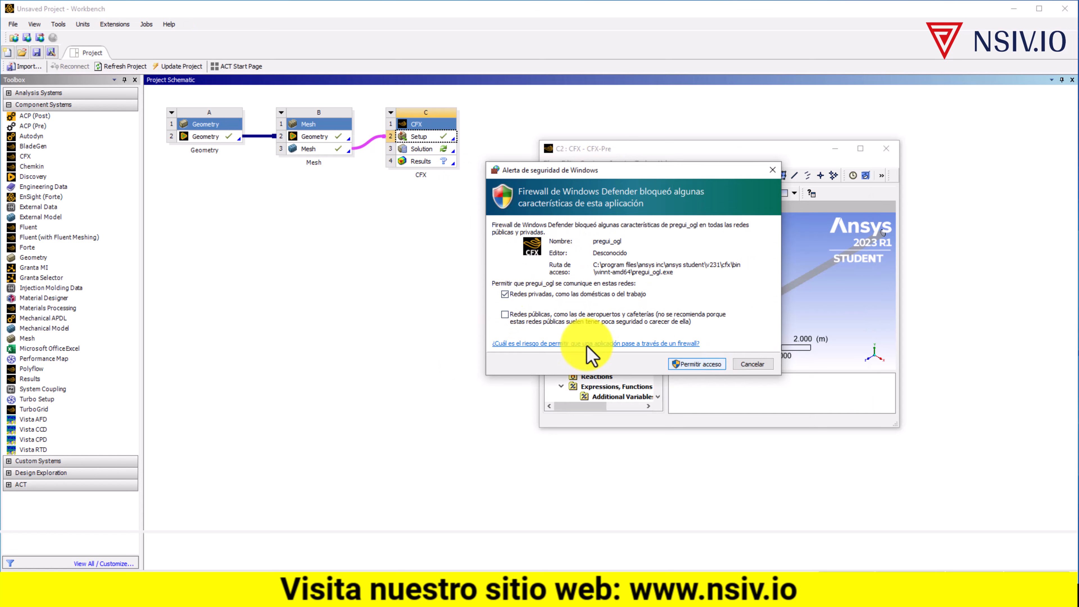
{"action": "left_click", "coordinate": [691, 365]}
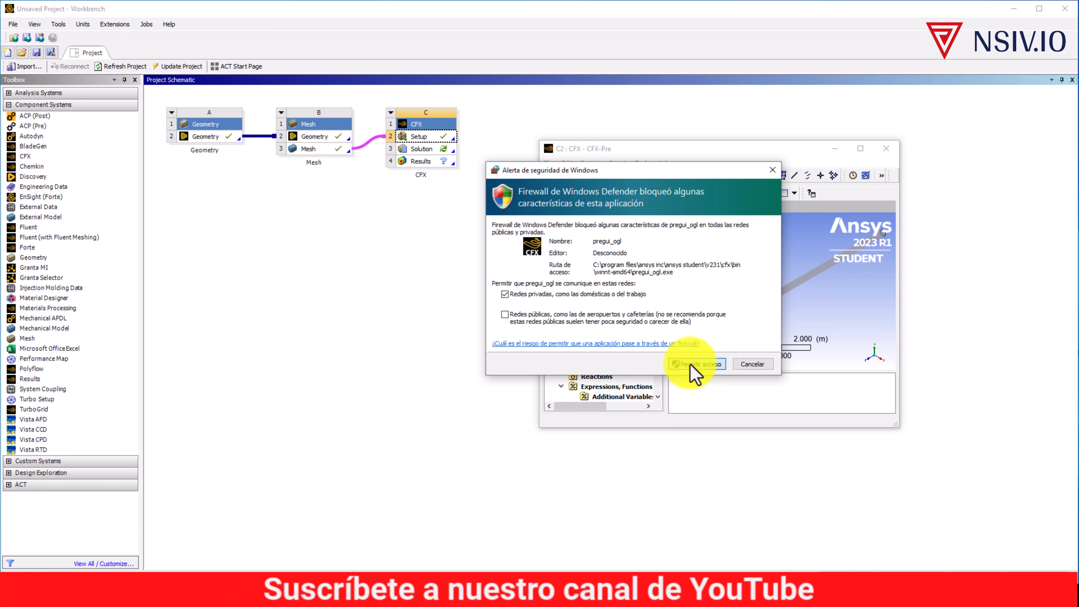
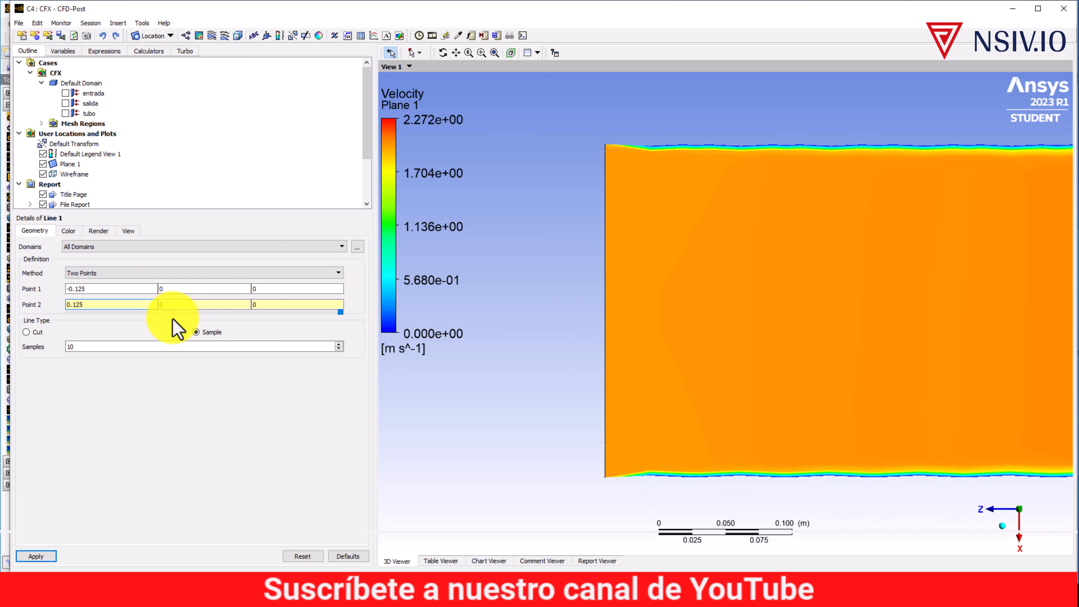
In CFD-Post, set the Z coordinate of both end points of Line 1 to 10 and create the line.
{"action": "left_click", "coordinate": [269, 289]}
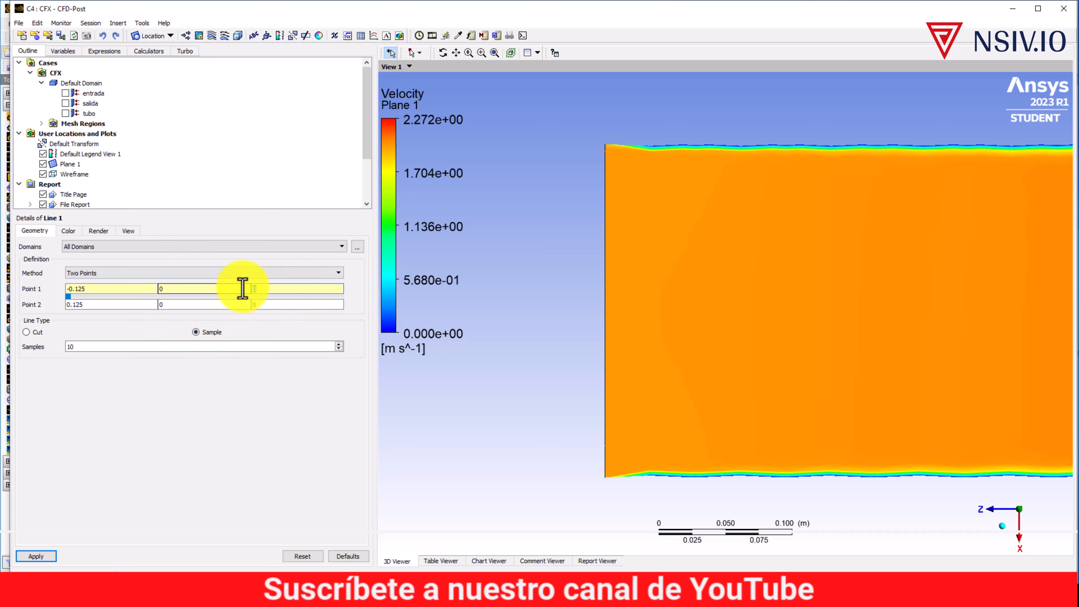
{"action": "left_click", "coordinate": [236, 304]}
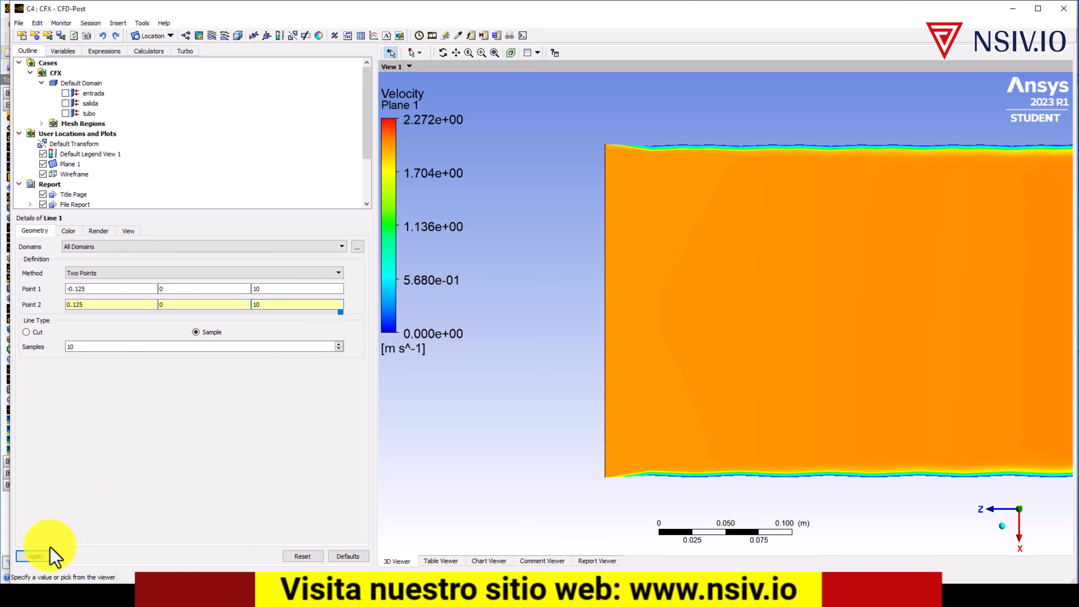
{"action": "left_click", "coordinate": [36, 555]}
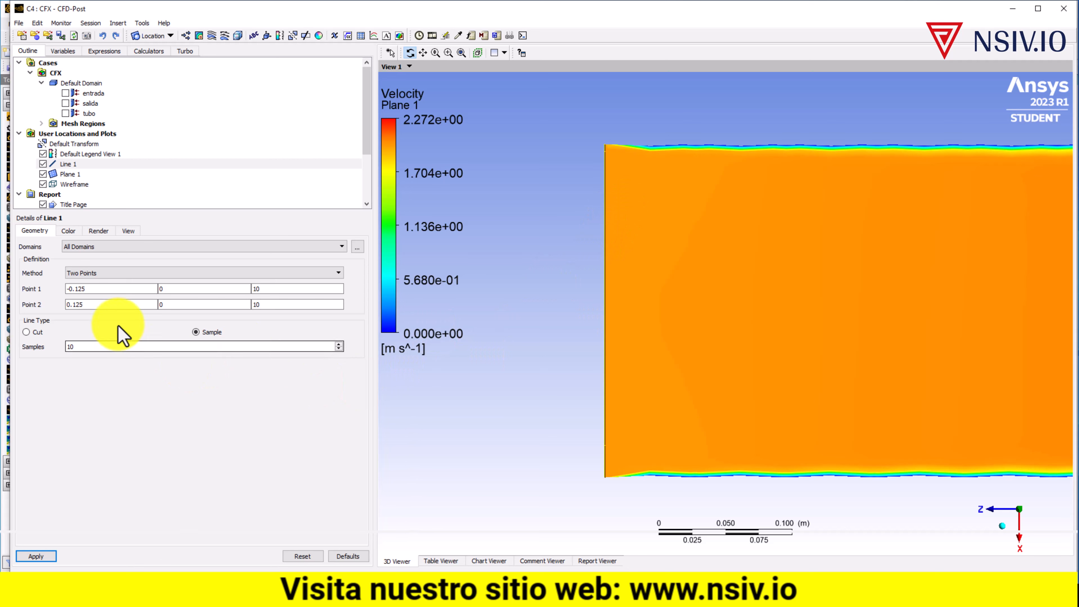
Set the constant color of Line 1 to pure blue (#0000ff).
{"action": "left_click", "coordinate": [69, 231]}
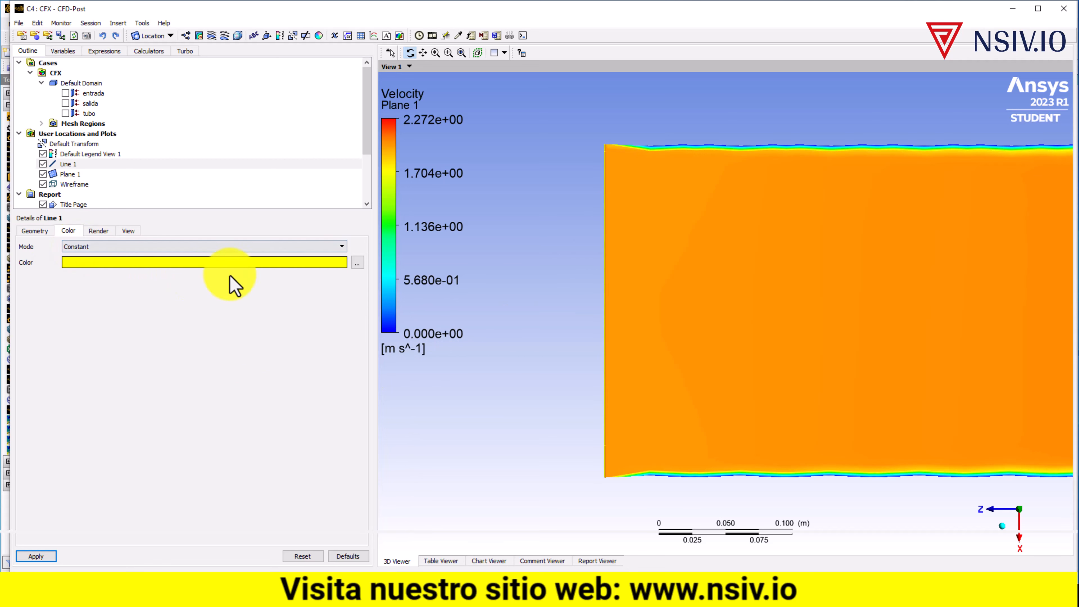
{"action": "left_click", "coordinate": [358, 263]}
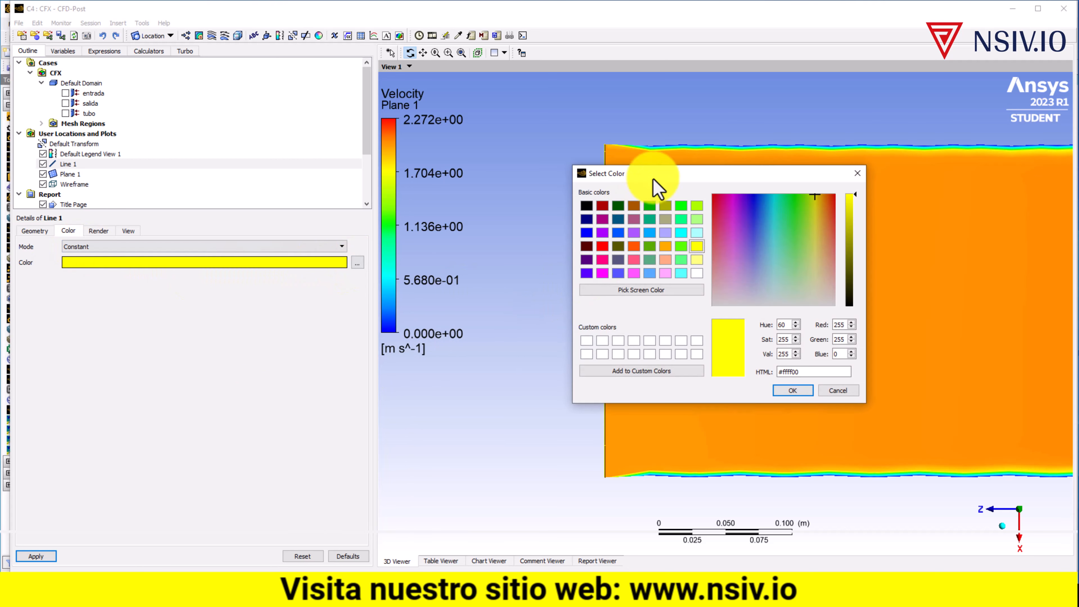
{"action": "left_click_drag", "start_coordinate": [656, 174], "coordinate": [527, 165]}
{"action": "left_click", "coordinate": [450, 221]}
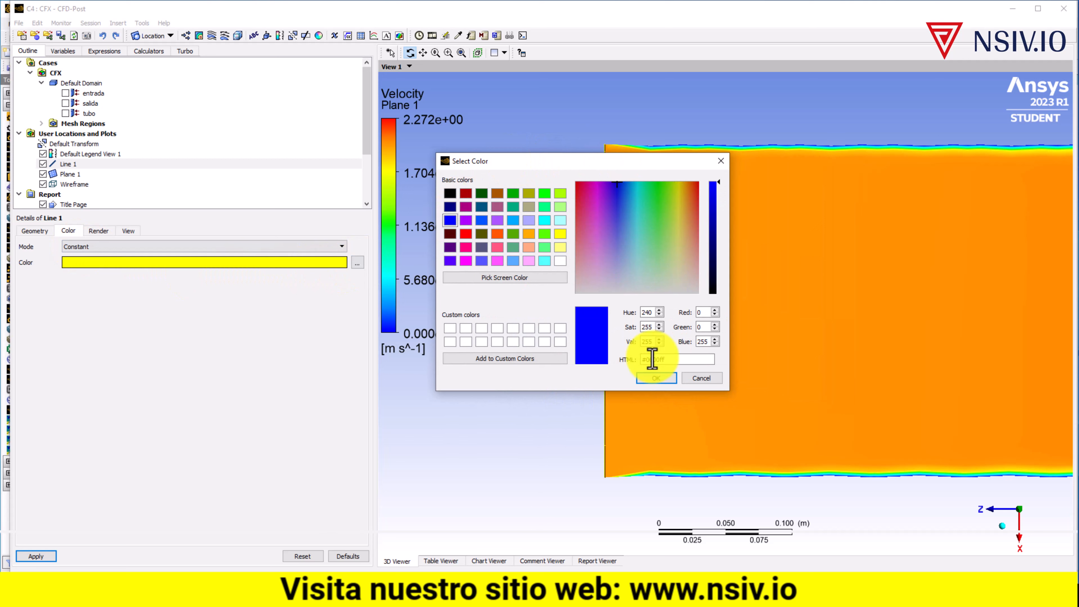
{"action": "left_click", "coordinate": [662, 379]}
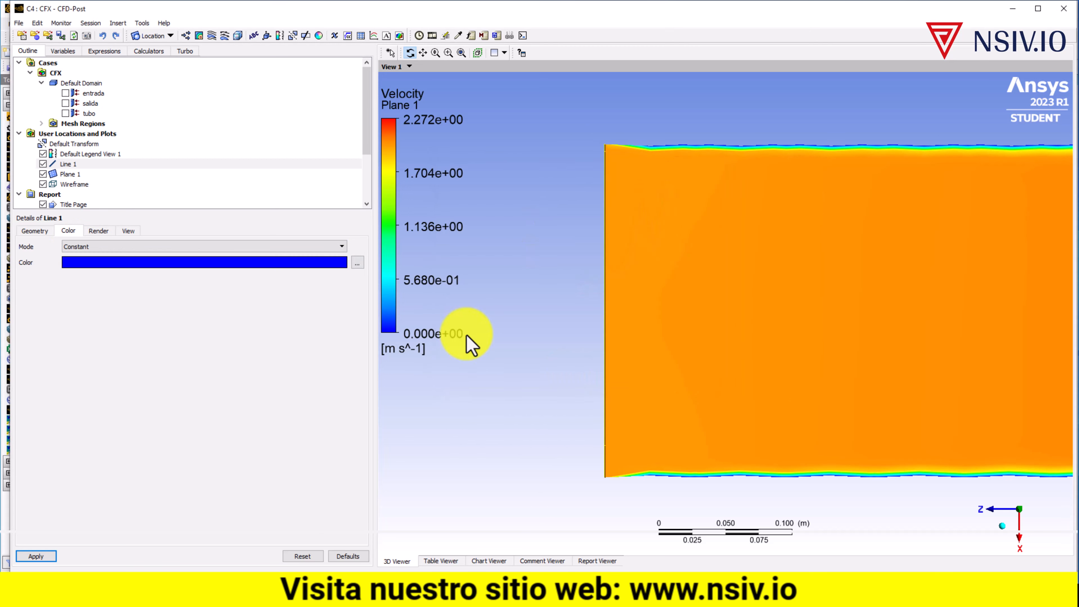
{"action": "left_click", "coordinate": [357, 262]}
{"action": "left_click_drag", "start_coordinate": [638, 172], "coordinate": [513, 168]}
{"action": "left_click", "coordinate": [664, 383]}
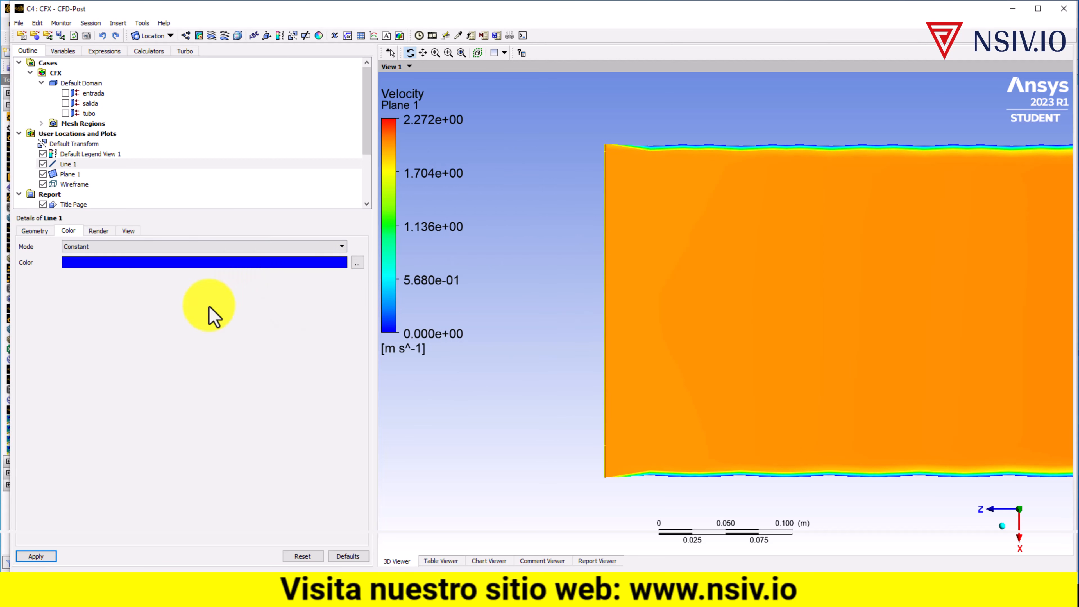
Set the line width of Line 1 to 6 and apply it to the line at the pipe's end.
{"action": "left_click", "coordinate": [99, 231]}
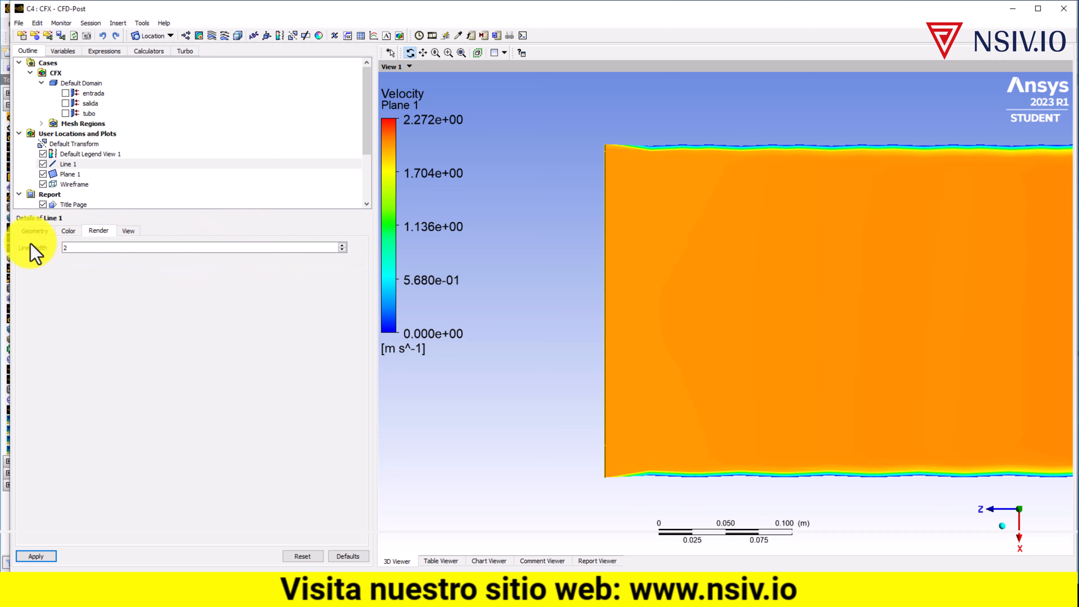
{"action": "left_click", "coordinate": [74, 248]}
{"action": "left_click_drag", "start_coordinate": [93, 249], "coordinate": [57, 257]}
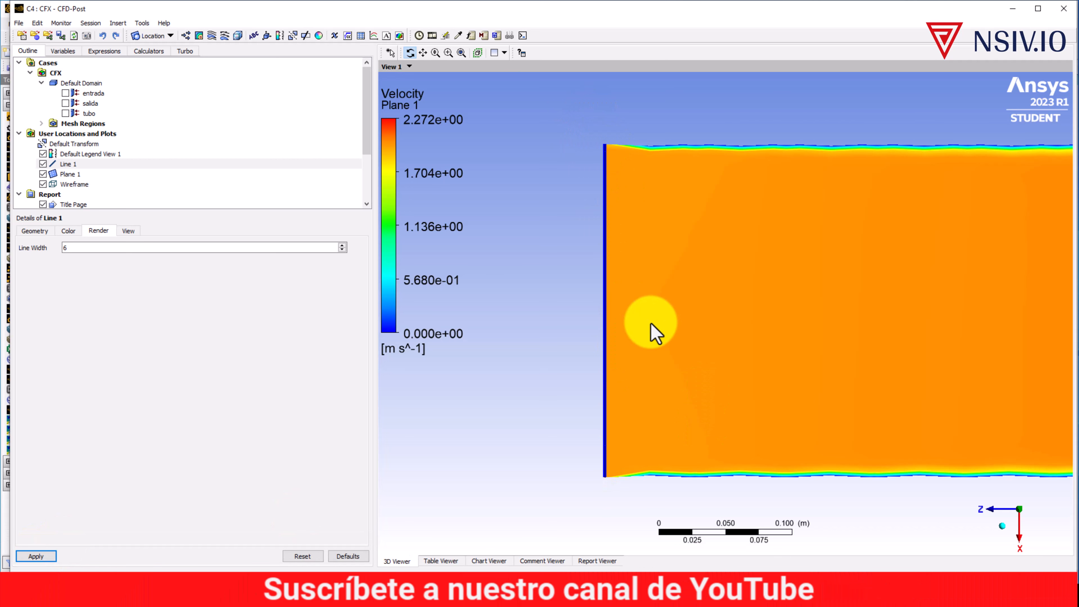
{"action": "left_click_drag", "start_coordinate": [655, 330], "coordinate": [640, 358]}
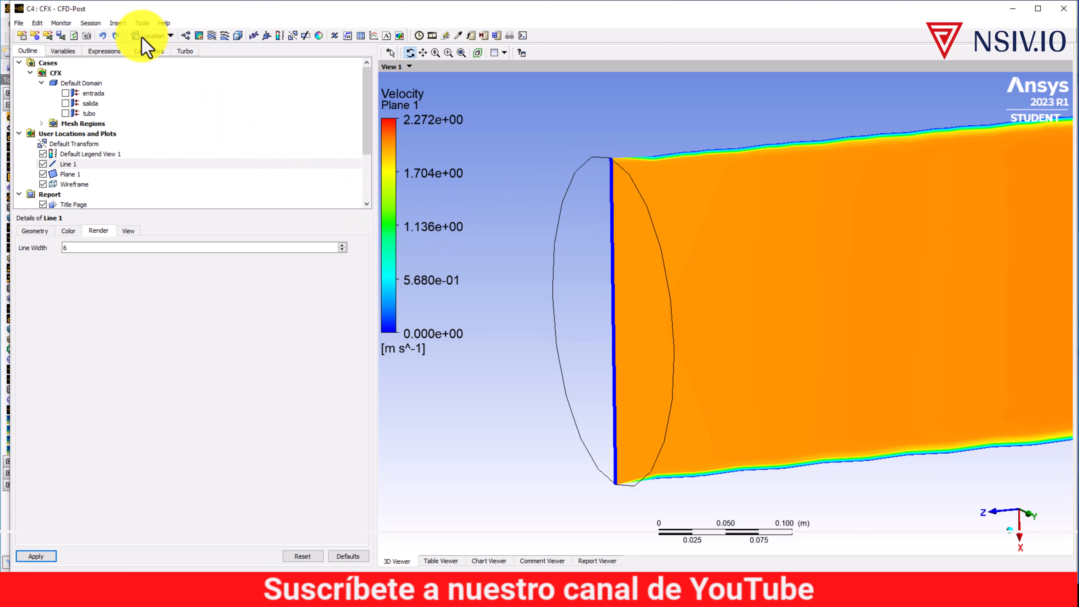
Insert a Velocity vector plot named Vector 1 with Line 1 as its location.
{"action": "left_click", "coordinate": [186, 36]}
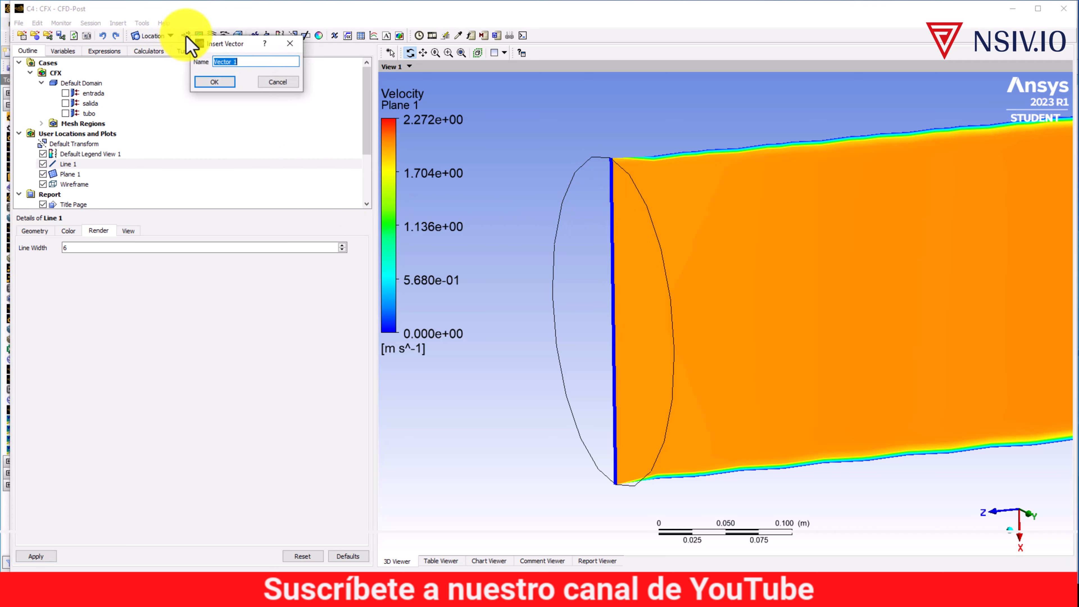
{"action": "left_click", "coordinate": [218, 82]}
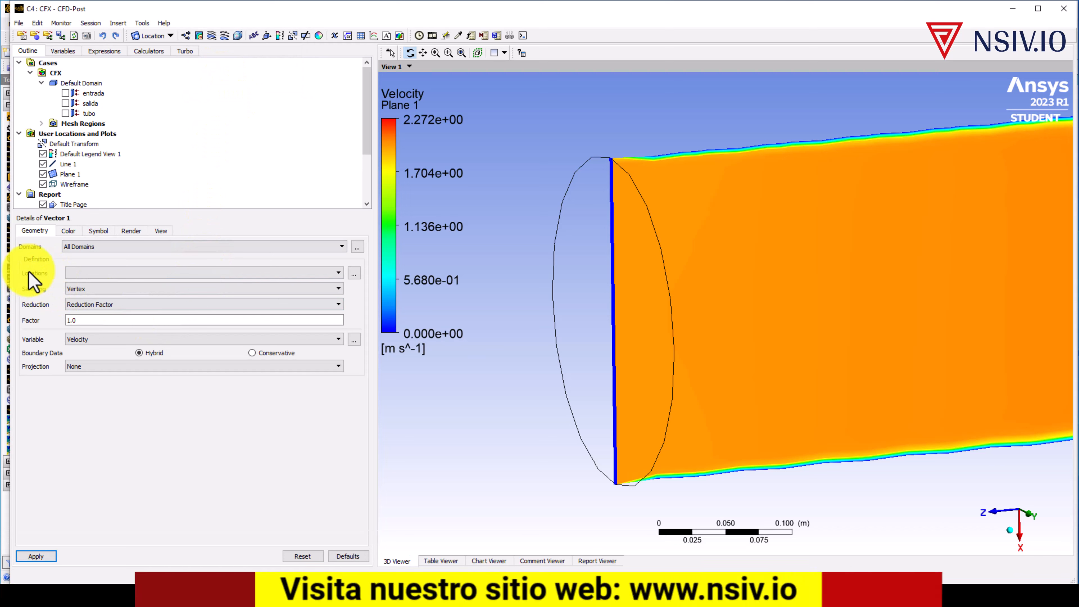
{"action": "left_click", "coordinate": [103, 274]}
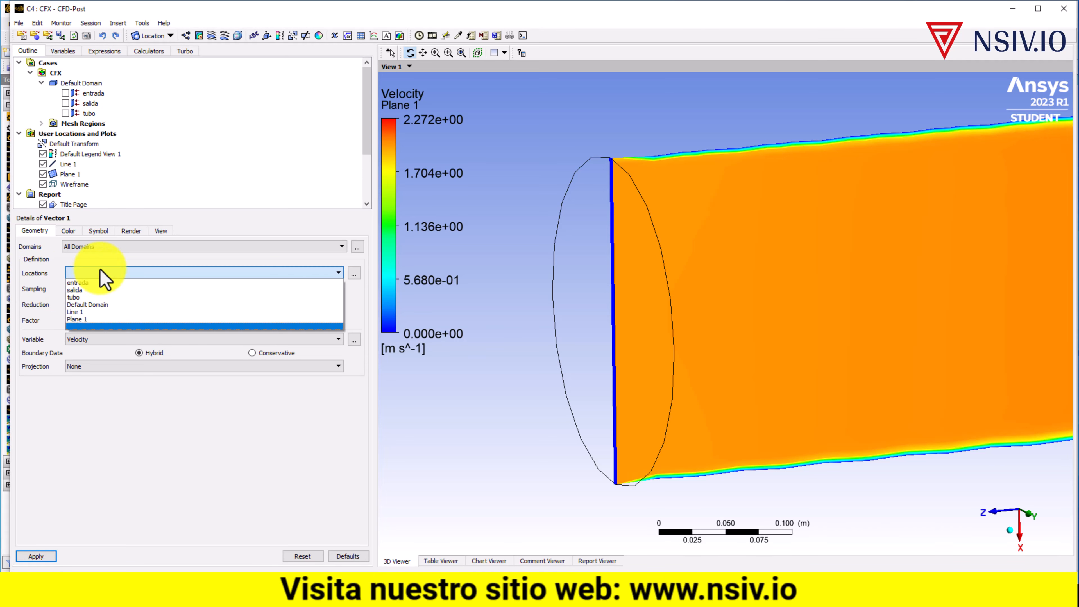
{"action": "left_click", "coordinate": [95, 312]}
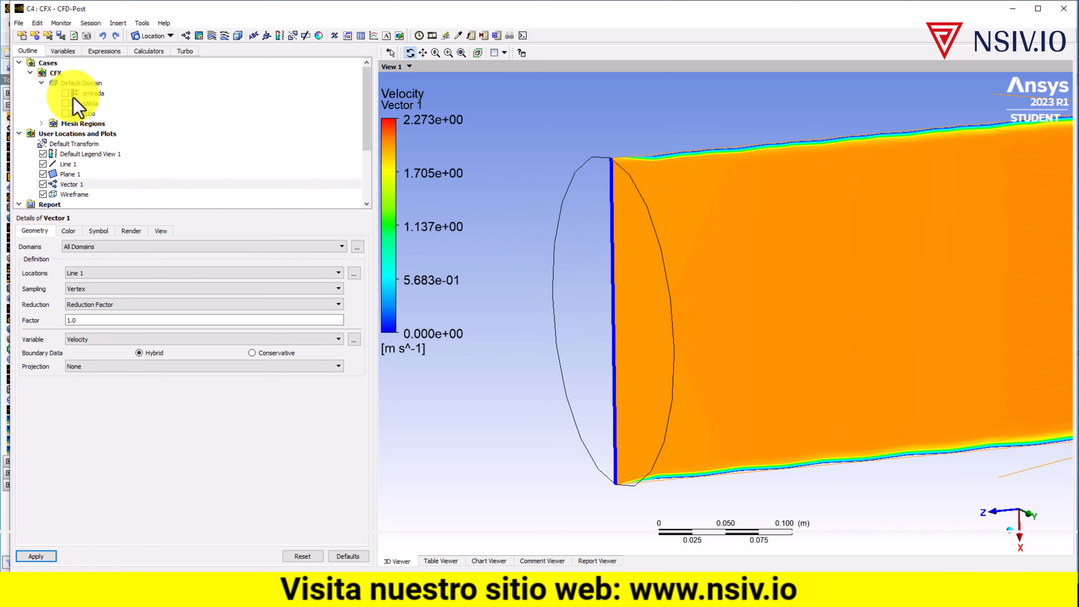
Hide the Plane 1 contour so that only the velocity vectors along the line are displayed.
{"action": "left_click", "coordinate": [43, 173]}
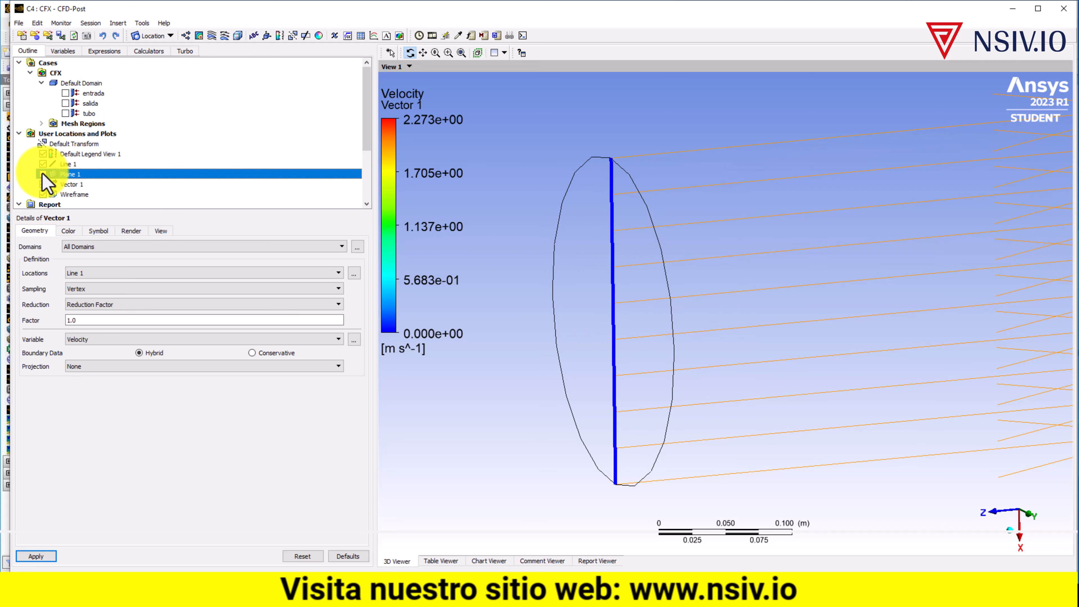
{"action": "scroll", "coordinate": [741, 280], "scroll_direction": "down", "scroll_amount": 8}
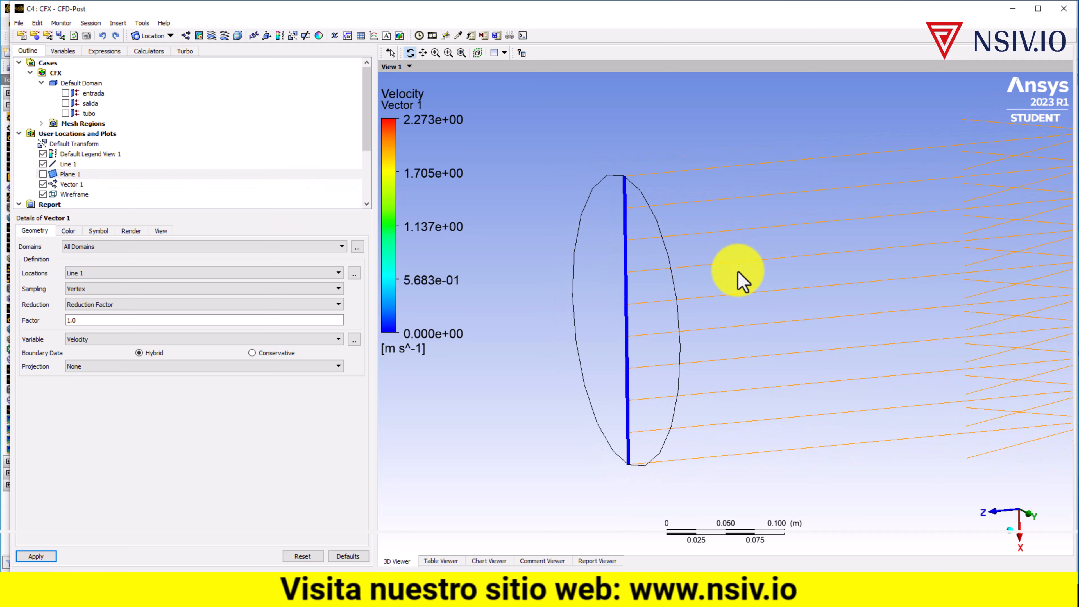
{"action": "scroll", "coordinate": [741, 280], "scroll_direction": "down", "scroll_amount": 3}
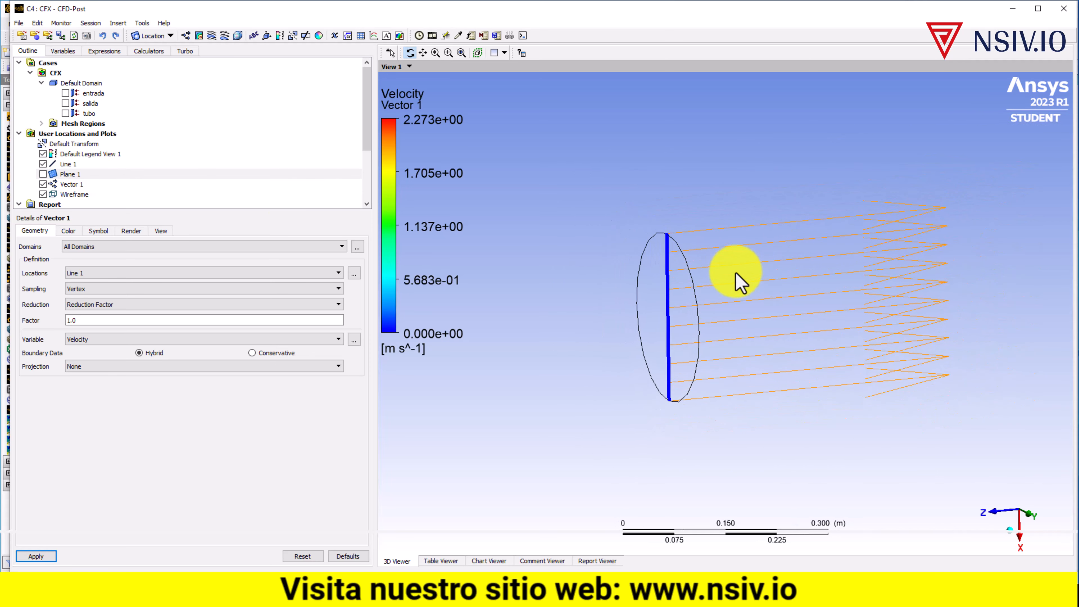
{"action": "right_click_drag", "start_coordinate": [631, 171], "coordinate": [965, 393]}
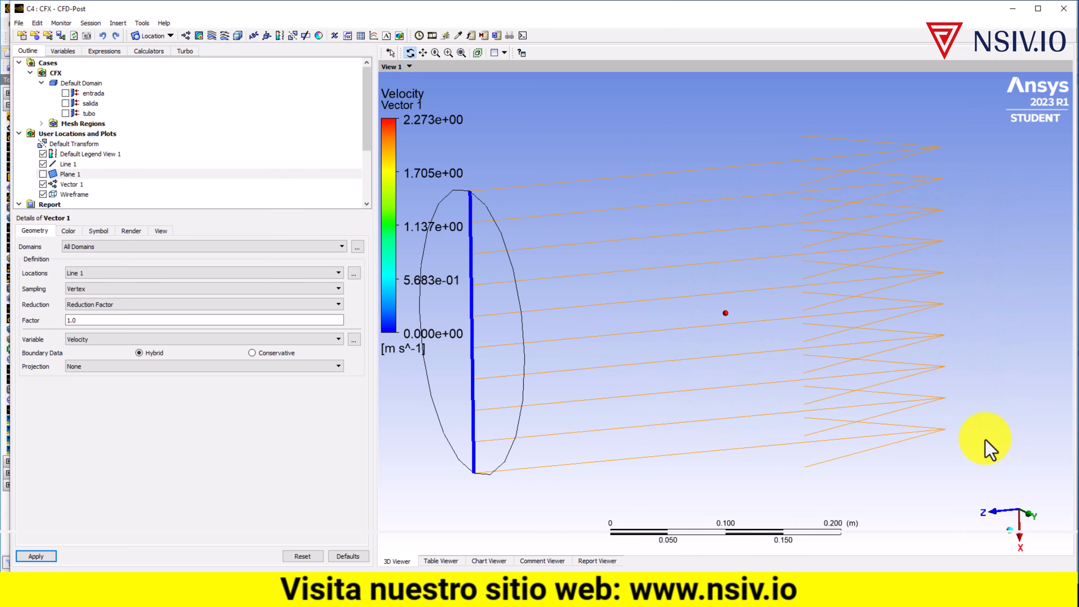
{"action": "scroll", "coordinate": [951, 432], "scroll_direction": "down", "scroll_amount": 3}
{"action": "scroll", "coordinate": [944, 423], "scroll_direction": "down", "scroll_amount": 1}
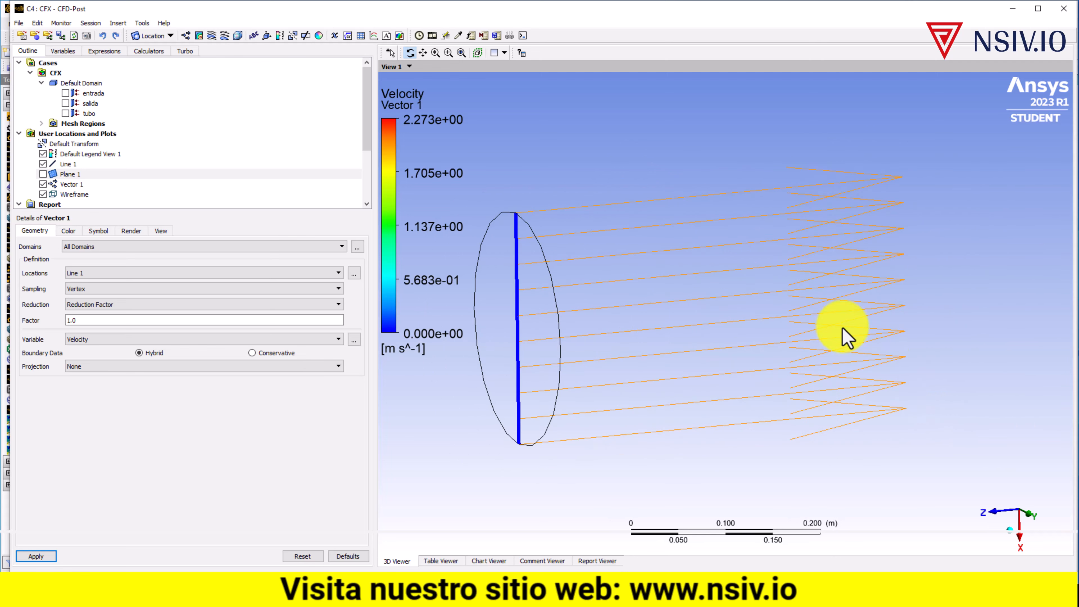
{"action": "scroll", "coordinate": [832, 336], "scroll_direction": "down", "scroll_amount": 2}
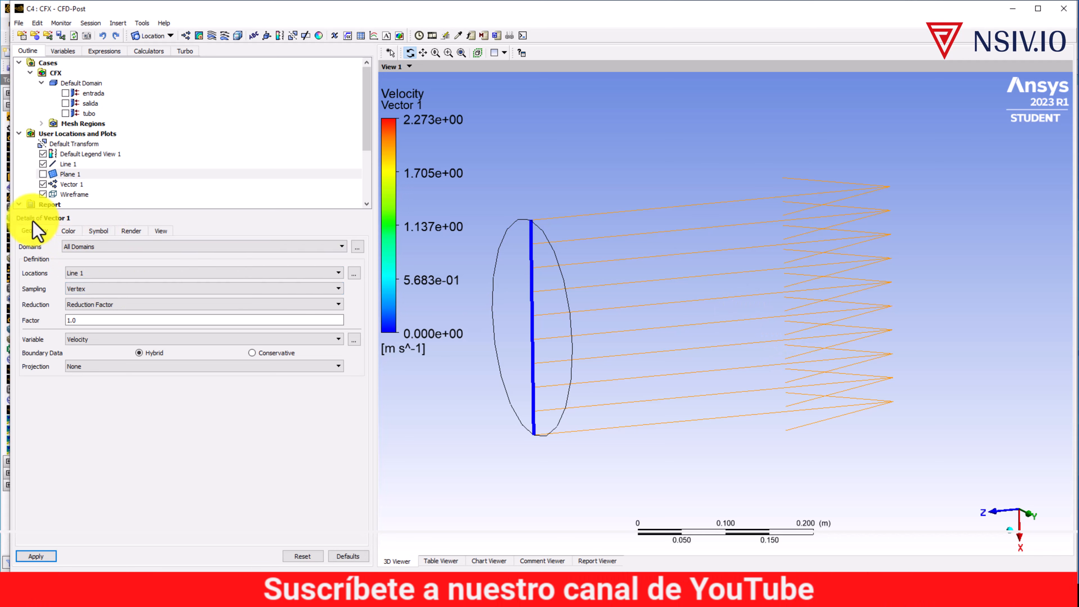
Set the symbol of Vector 1 to Arrow3D with a symbol size of 0.2 and apply the changes.
{"action": "left_click", "coordinate": [99, 233]}
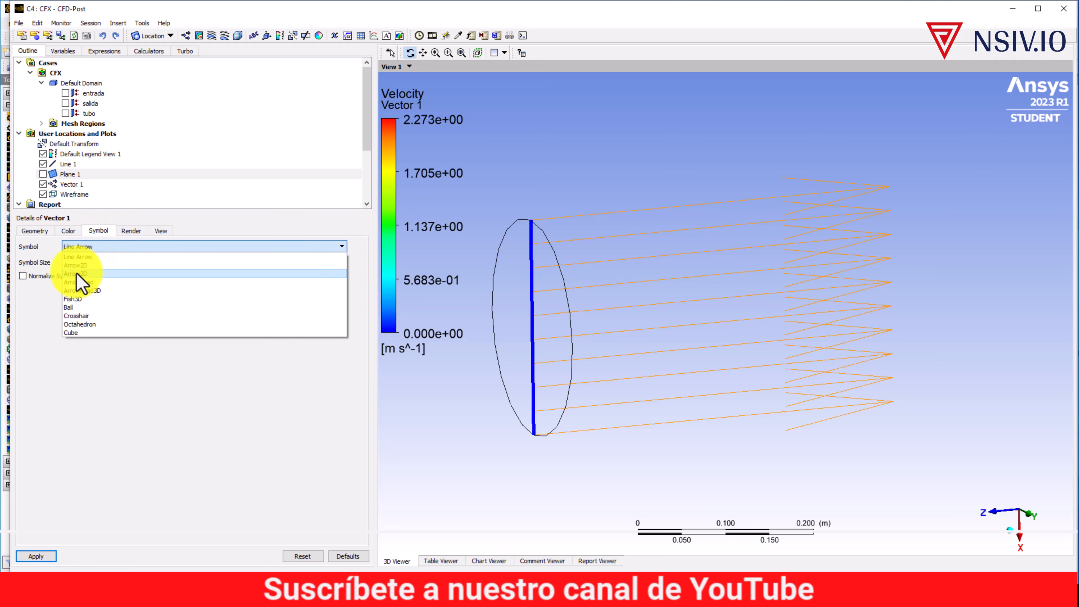
{"action": "left_click", "coordinate": [77, 274]}
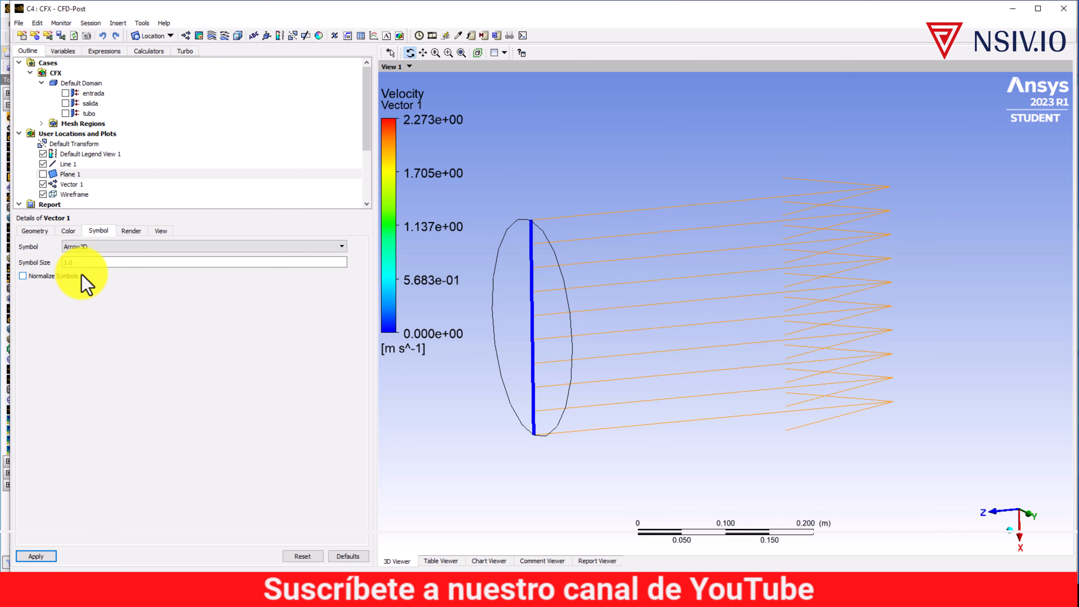
{"action": "left_click", "coordinate": [92, 264]}
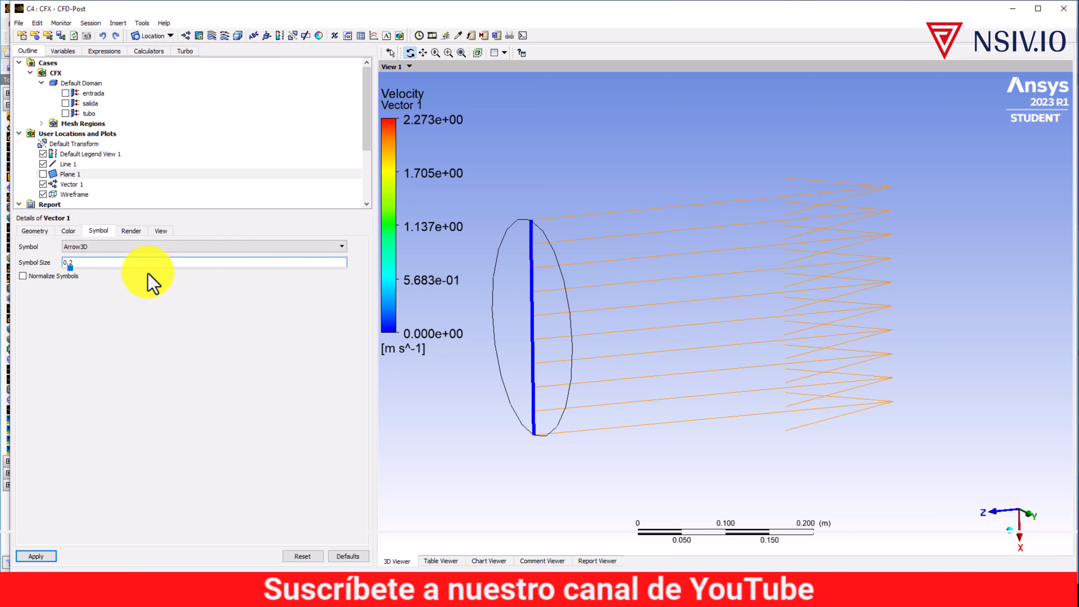
{"action": "left_click", "coordinate": [37, 556]}
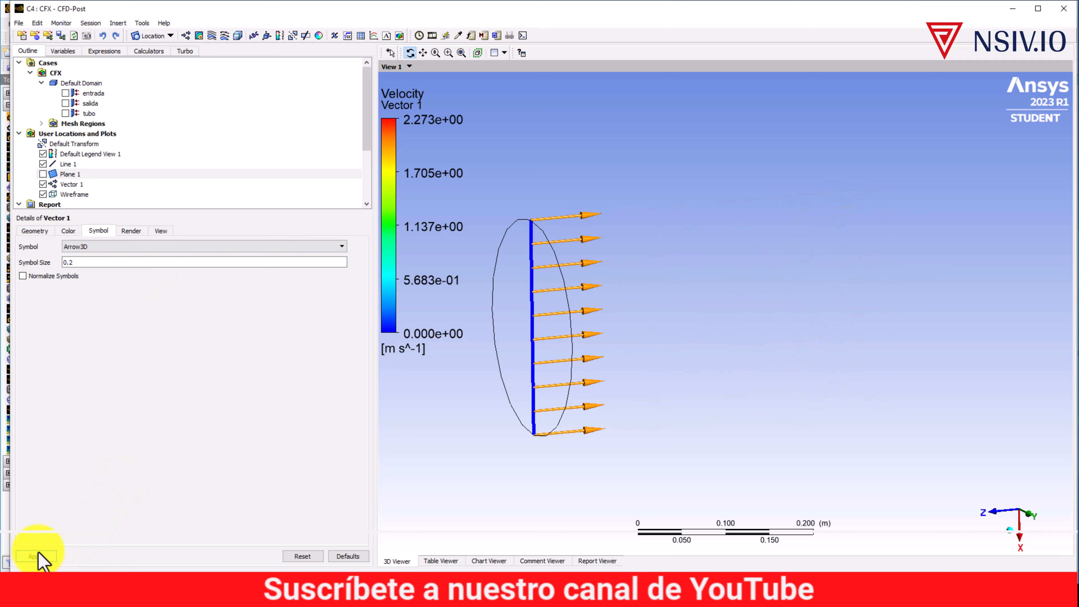
{"action": "right_click_drag", "start_coordinate": [625, 446], "coordinate": [630, 458]}
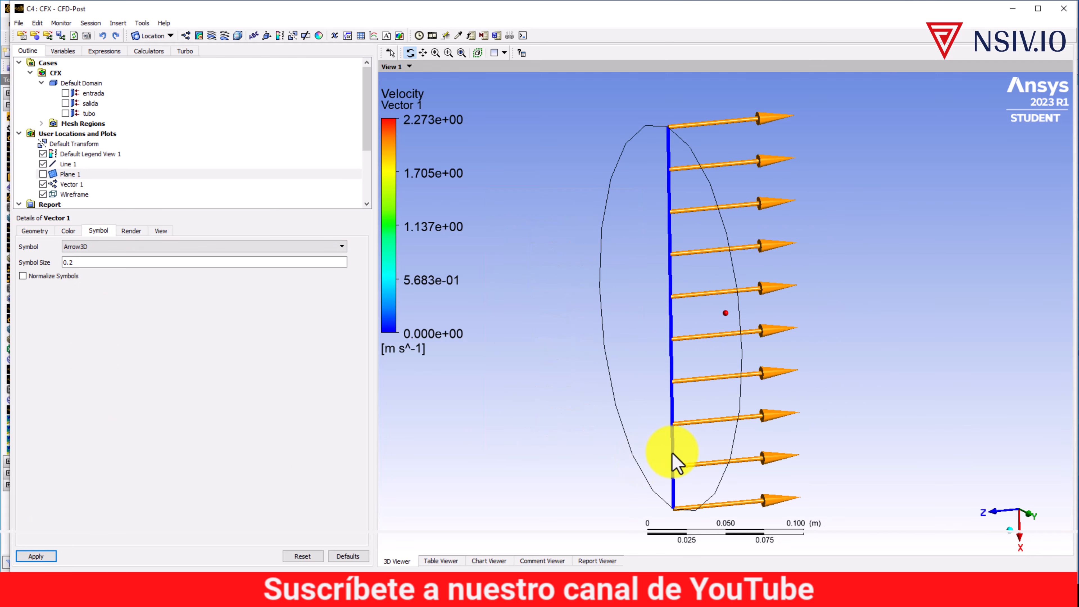
{"action": "middle_click_drag", "start_coordinate": [760, 397], "coordinate": [723, 298]}
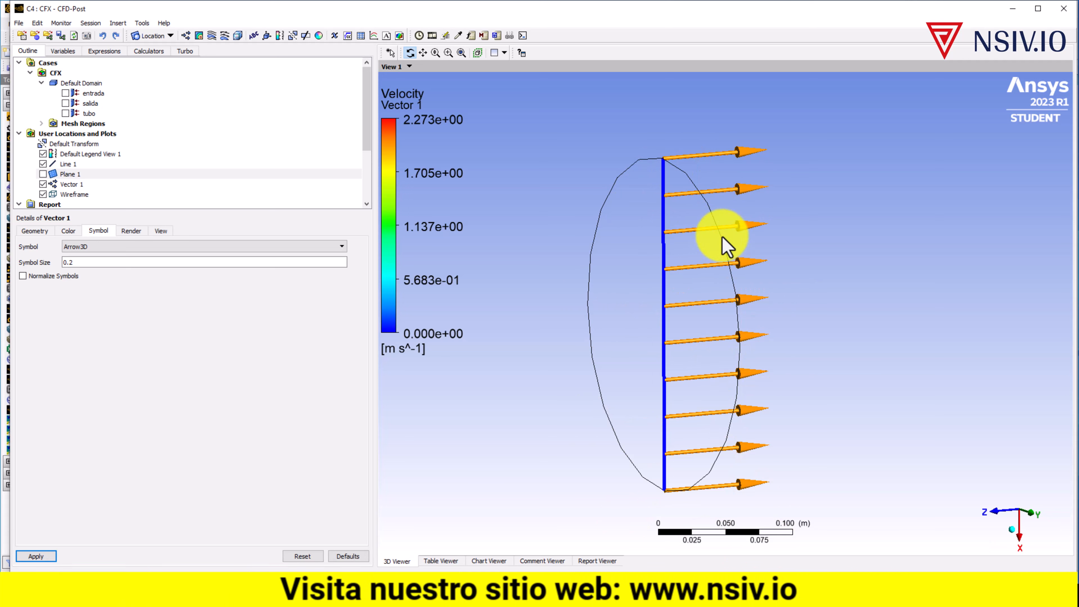
{"action": "left_click_drag", "start_coordinate": [739, 255], "coordinate": [747, 316]}
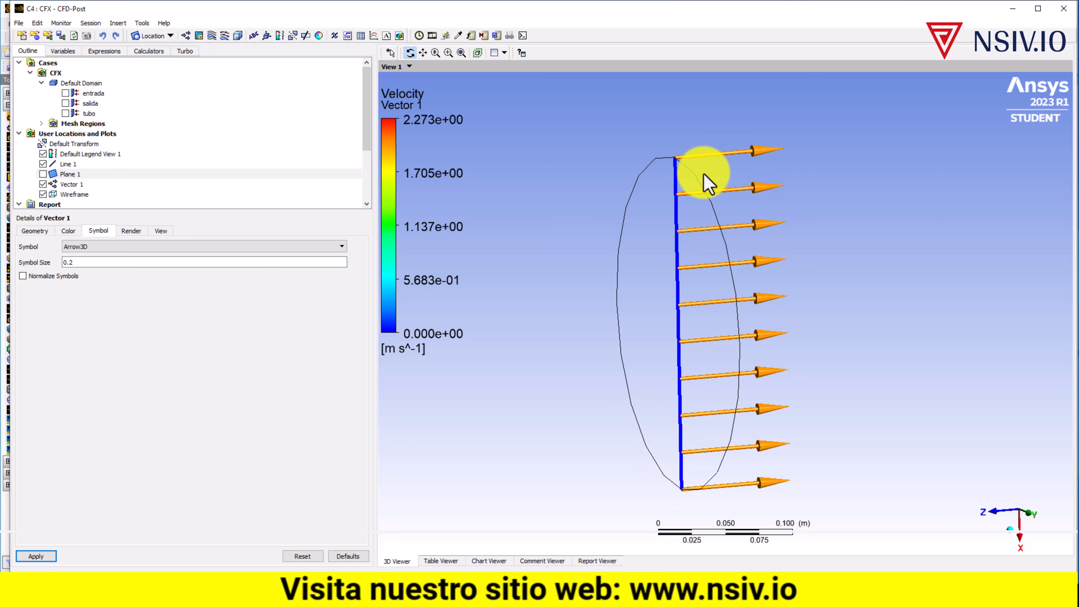
{"action": "scroll", "coordinate": [754, 378], "scroll_direction": "down", "scroll_amount": 2}
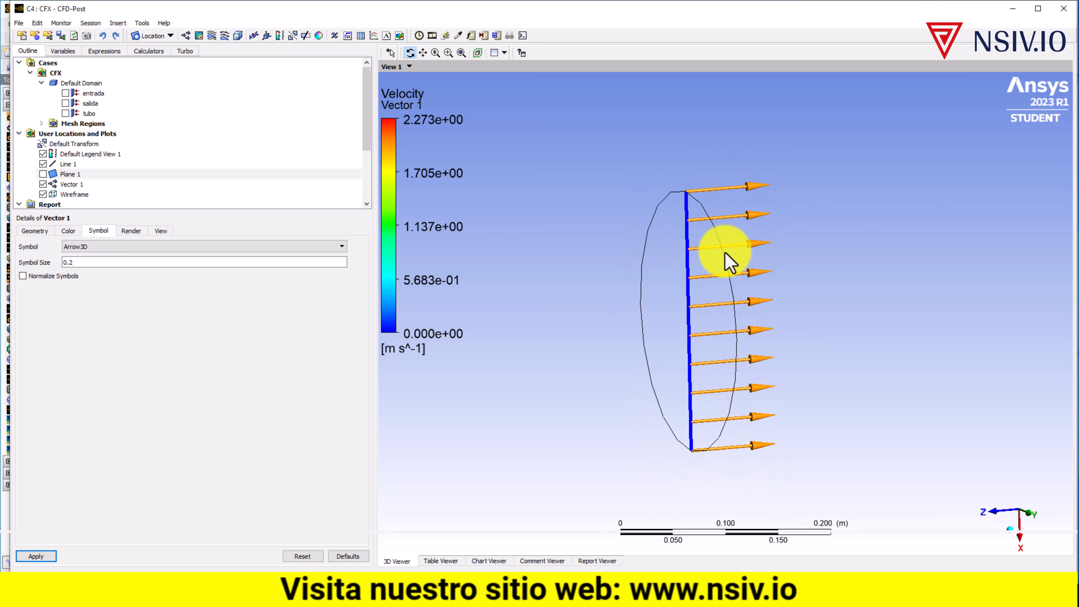
{"action": "scroll", "coordinate": [727, 260], "scroll_direction": "down", "scroll_amount": 3}
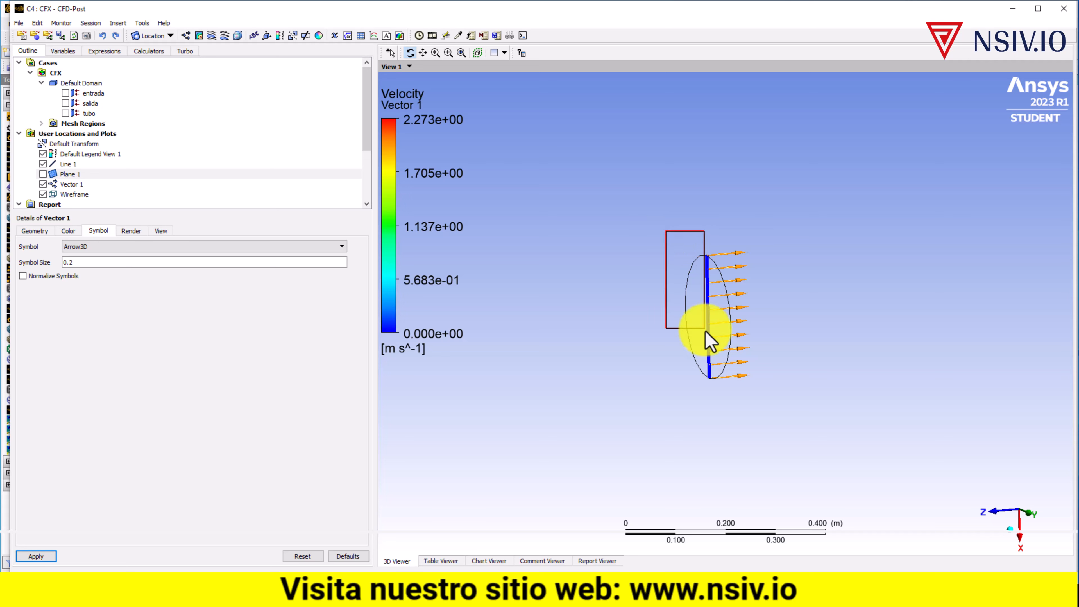
{"action": "right_click_drag", "start_coordinate": [710, 342], "coordinate": [846, 409]}
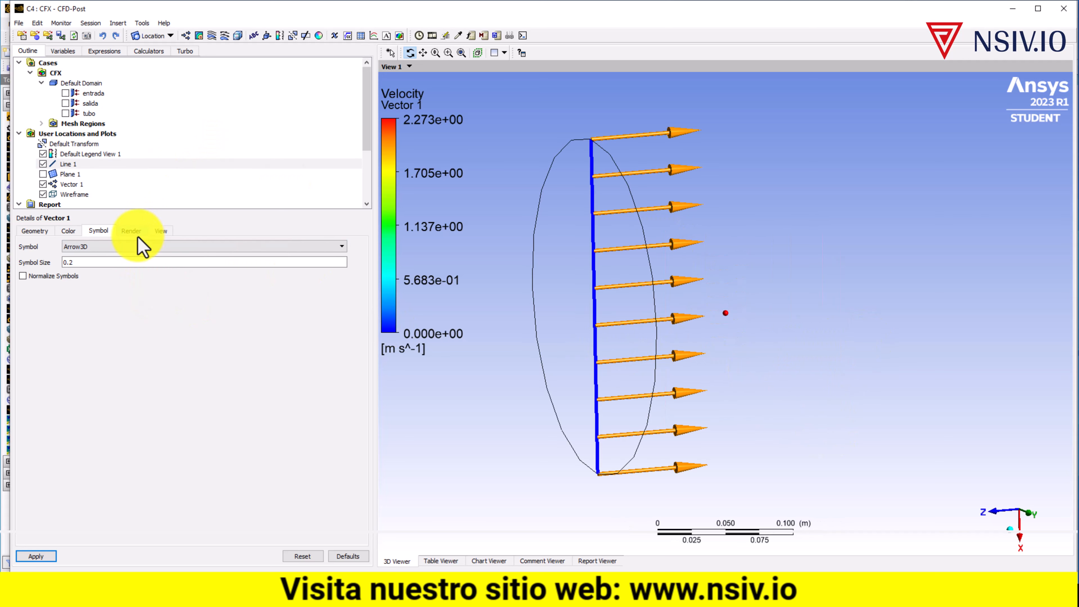
{"action": "left_click", "coordinate": [152, 36]}
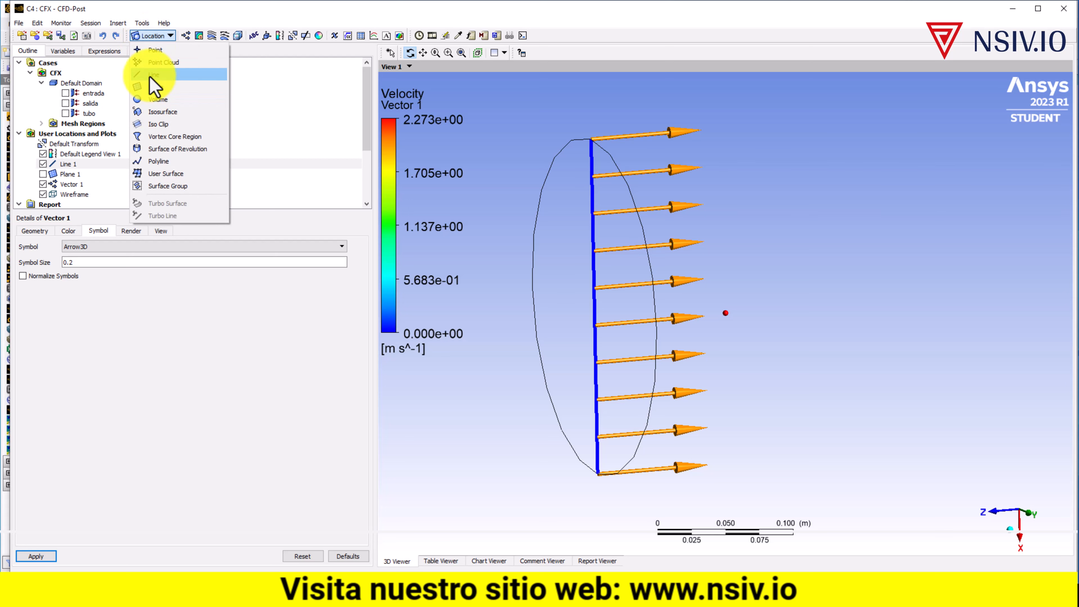
{"action": "left_click", "coordinate": [165, 339]}
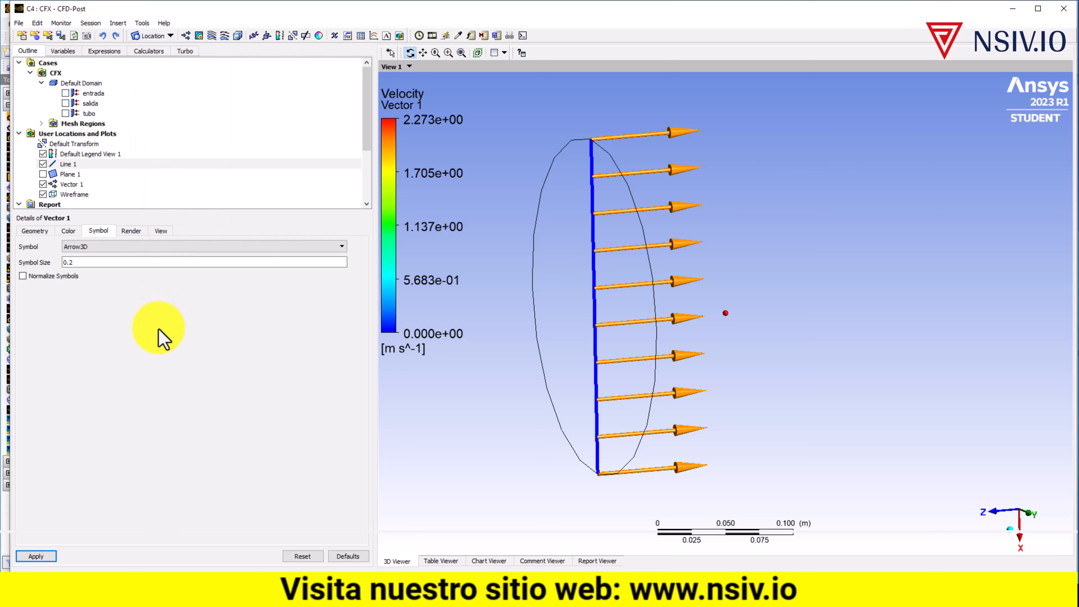
Duplicate Line 1 under the name Line 2.
{"action": "left_click", "coordinate": [71, 164]}
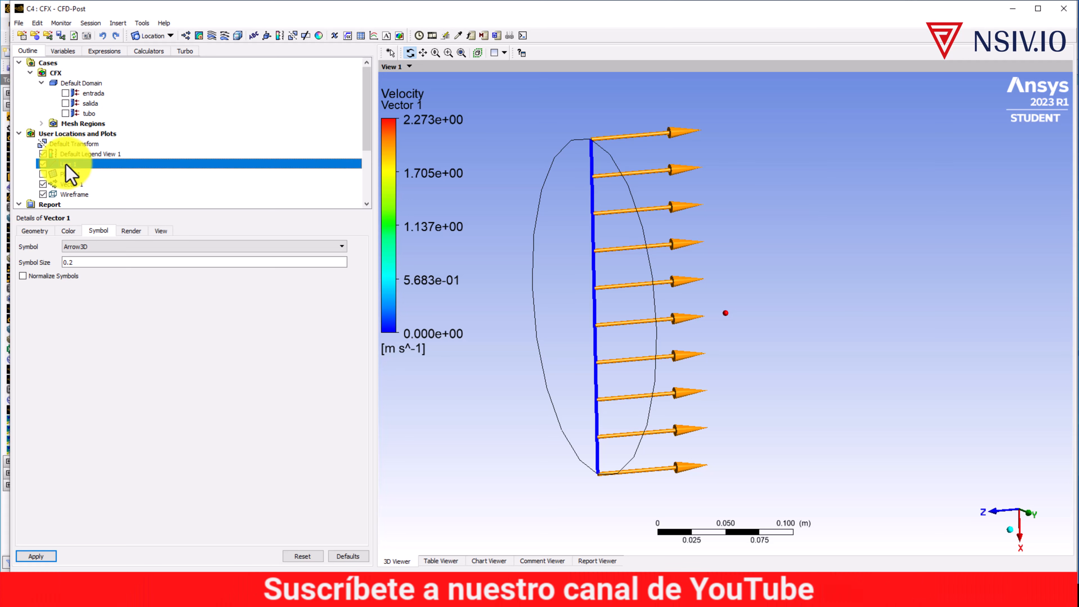
{"action": "right_click", "coordinate": [69, 174]}
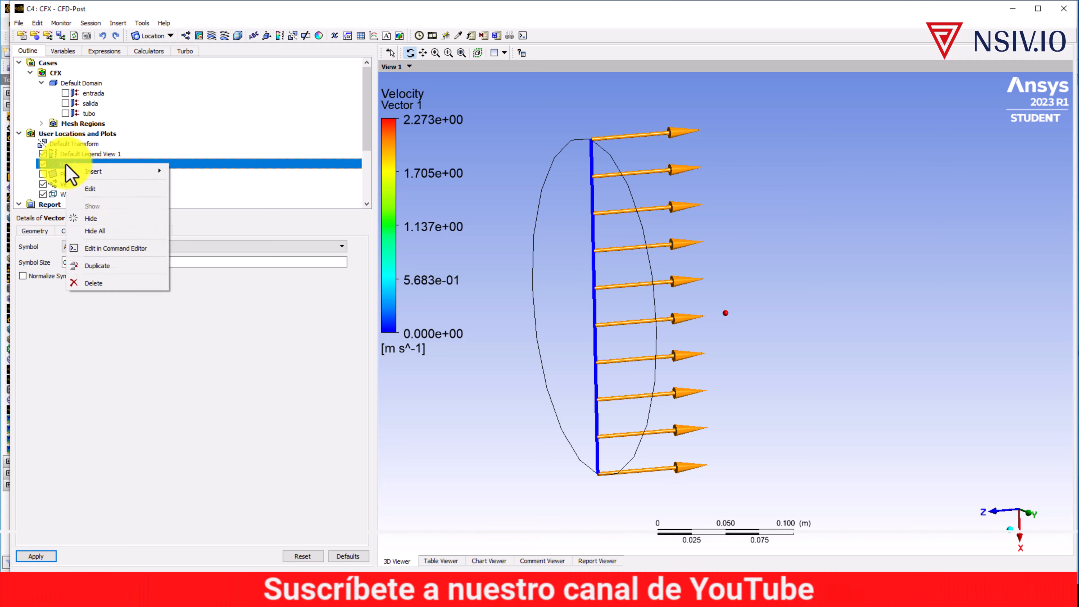
{"action": "left_click", "coordinate": [118, 268]}
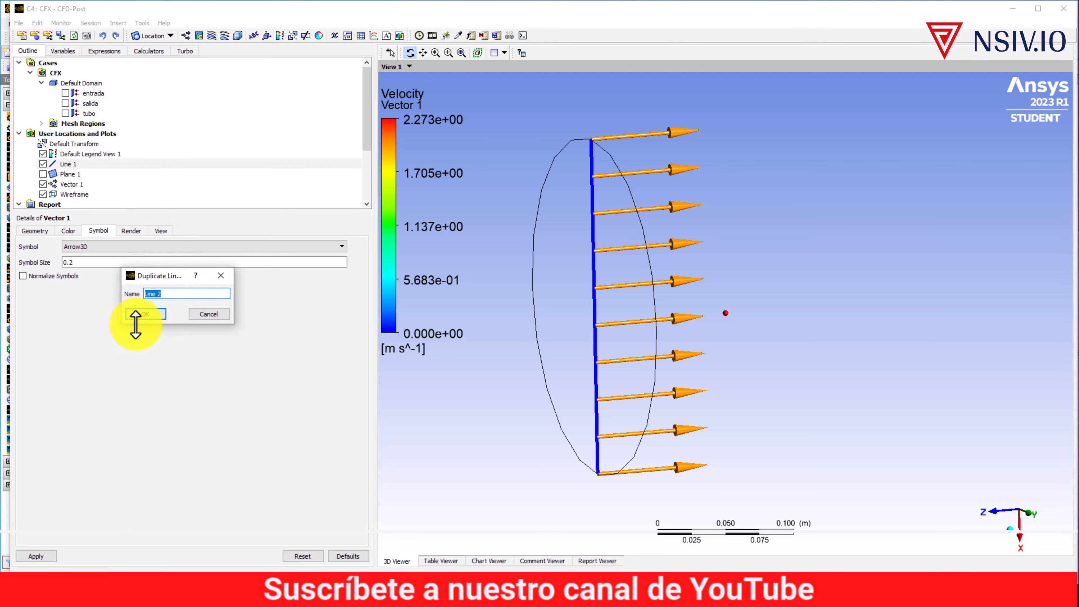
{"action": "left_click", "coordinate": [146, 313]}
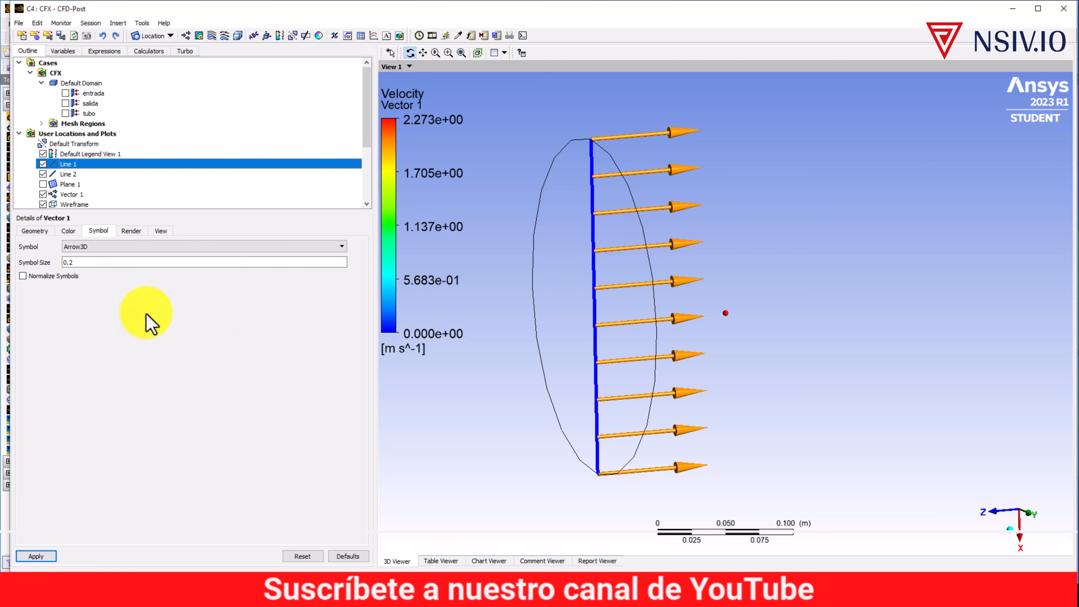
Set the Z coordinate of both Point 1 and Point 2 of Line 2 to 5 and apply the change.
{"action": "left_click", "coordinate": [66, 174]}
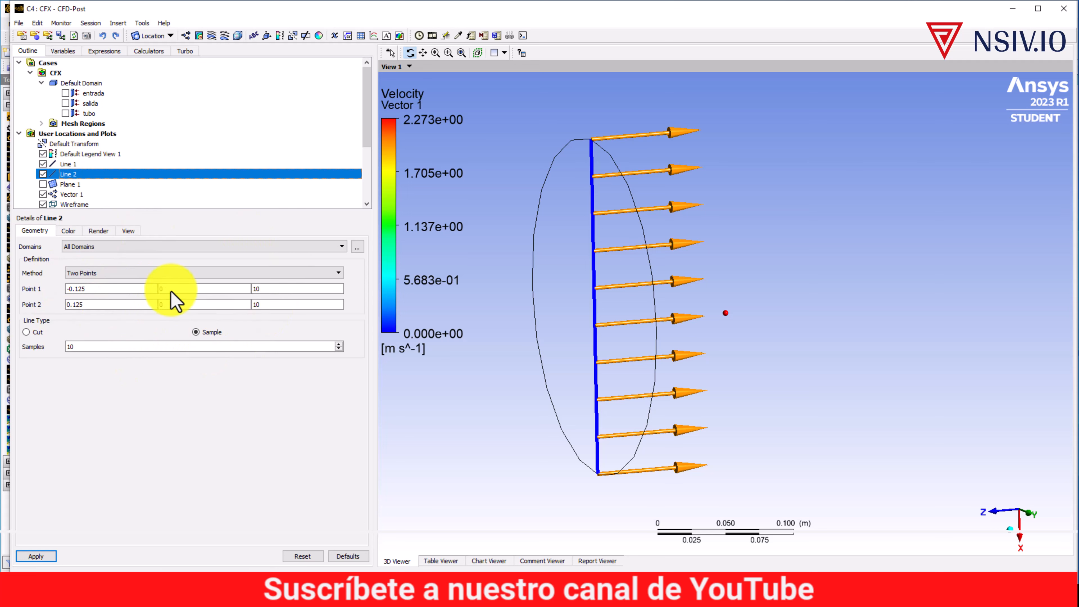
{"action": "left_click", "coordinate": [274, 290]}
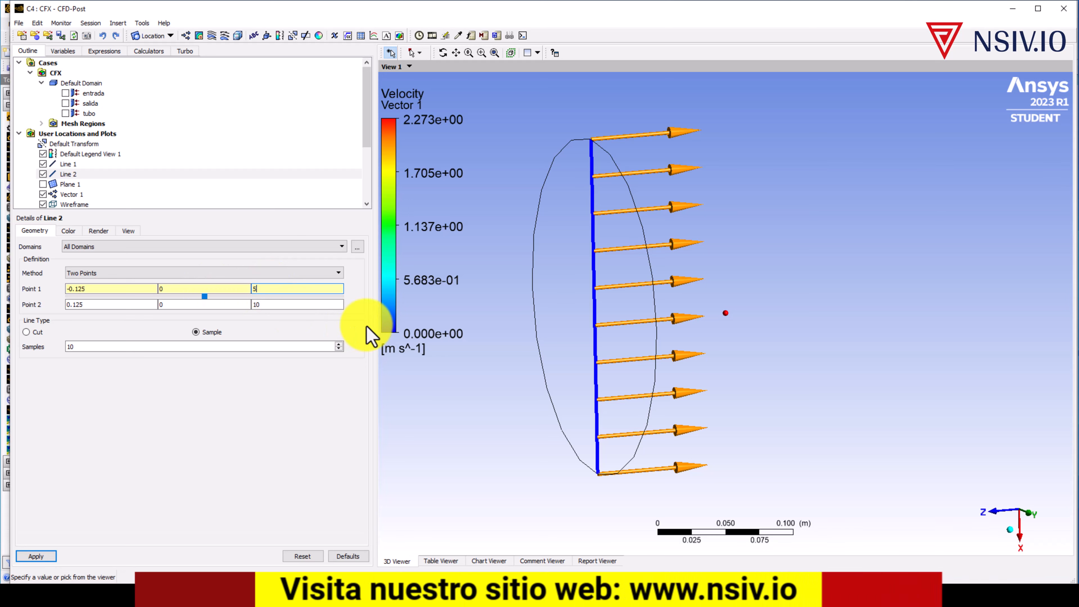
{"action": "left_click", "coordinate": [261, 303]}
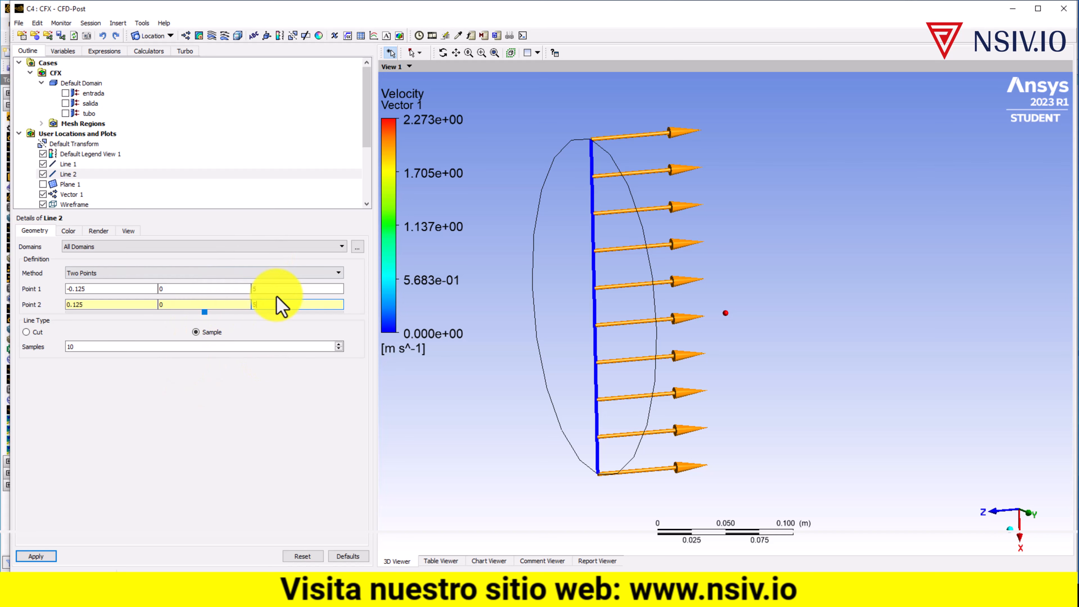
{"action": "left_click", "coordinate": [36, 556]}
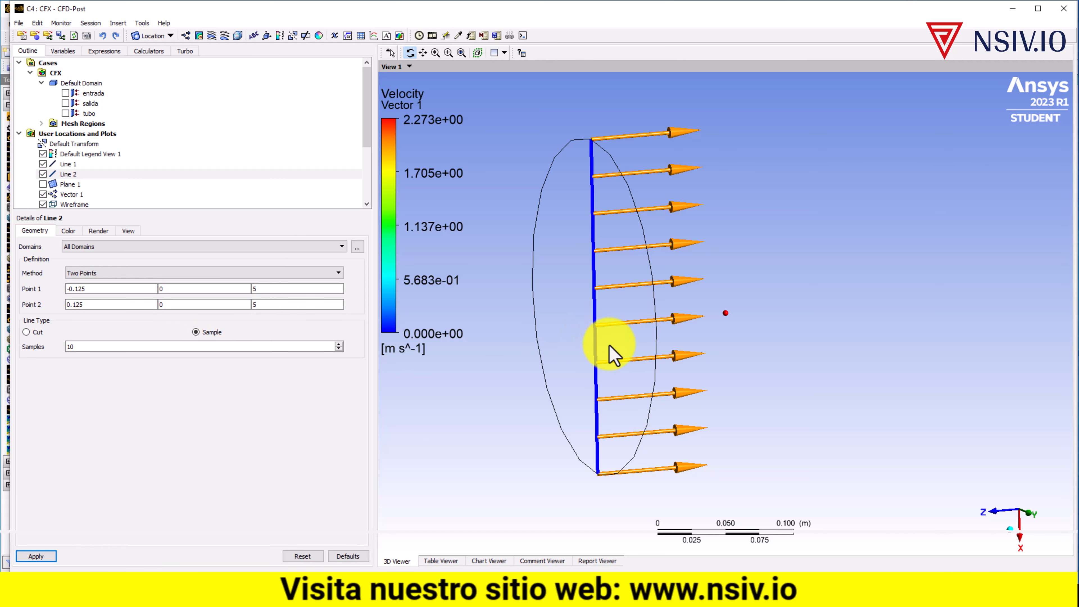
Duplicate the Vector 1 plot under the name Vector 2.
{"action": "scroll", "coordinate": [638, 284], "scroll_direction": "down", "scroll_amount": 4}
{"action": "scroll", "coordinate": [663, 338], "scroll_direction": "down", "scroll_amount": 10}
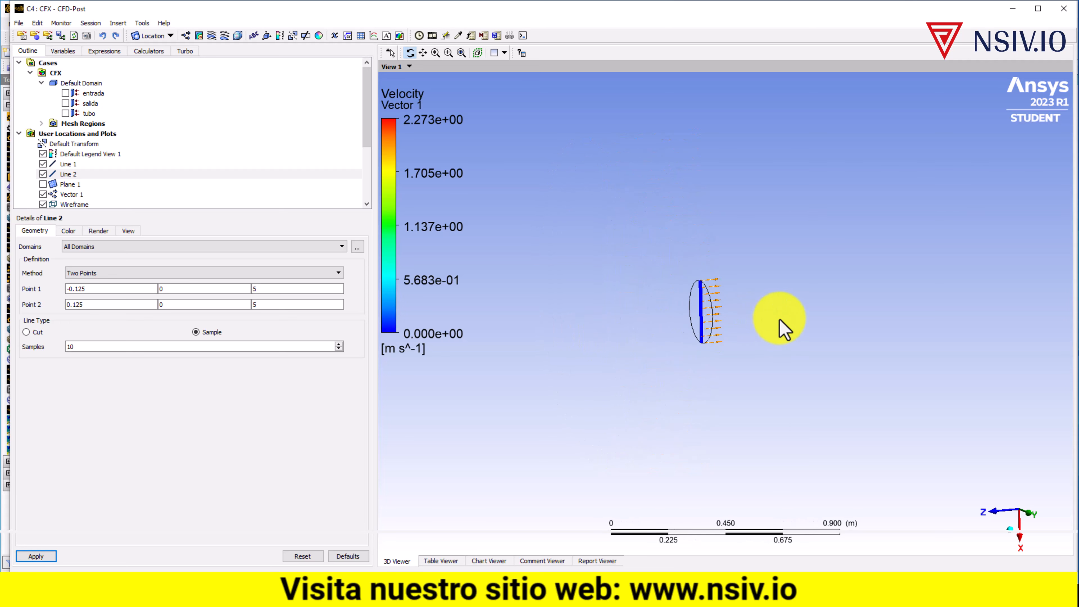
{"action": "scroll", "coordinate": [844, 317], "scroll_direction": "down", "scroll_amount": 2}
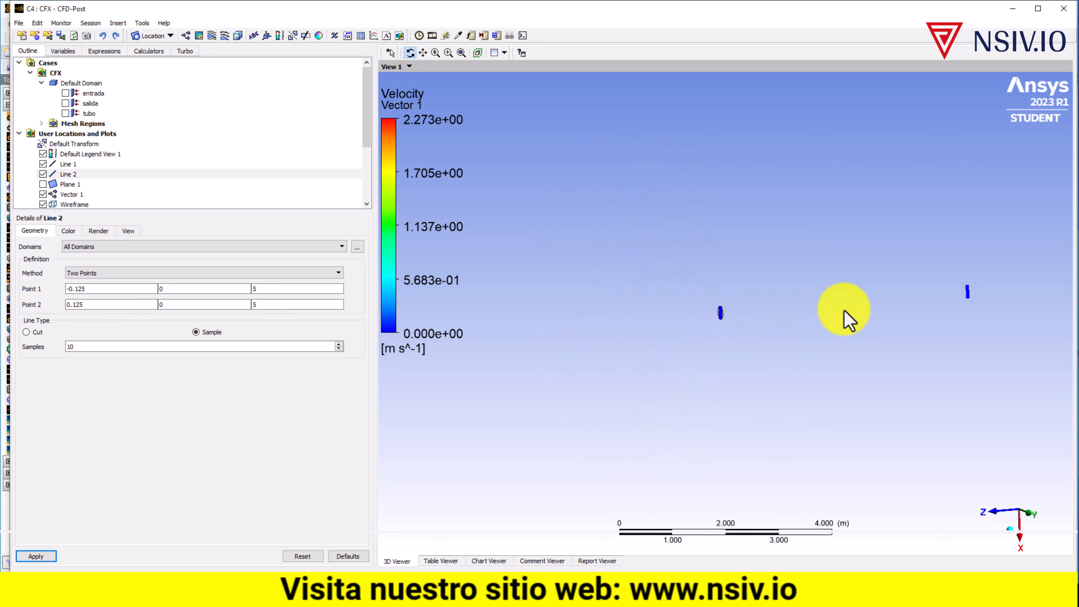
{"action": "scroll", "coordinate": [976, 306], "scroll_direction": "up", "scroll_amount": 12}
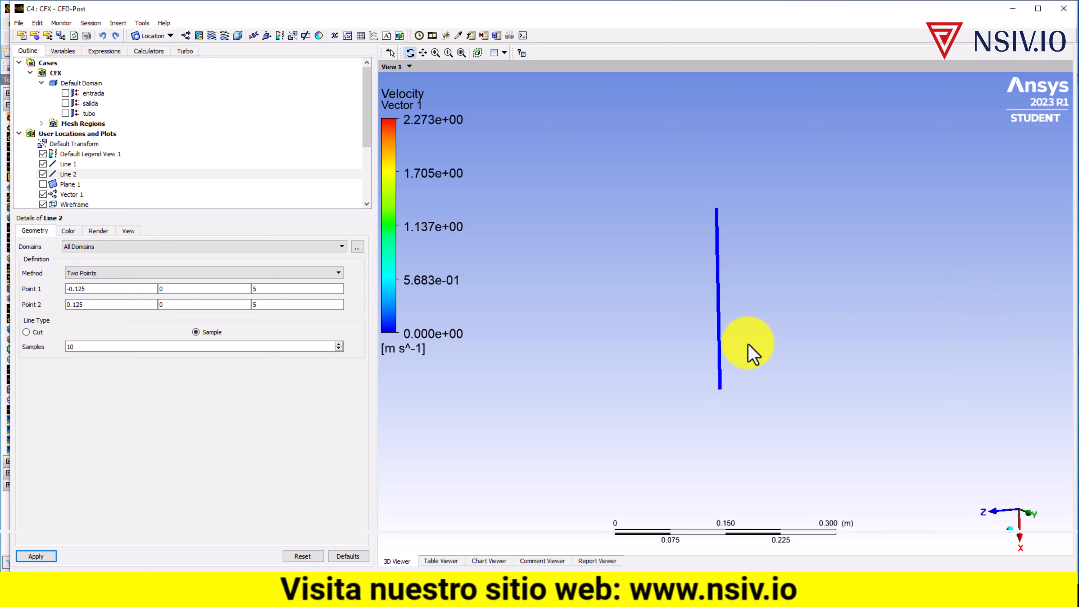
{"action": "scroll", "coordinate": [748, 340], "scroll_direction": "up", "scroll_amount": 1}
{"action": "scroll", "coordinate": [765, 324], "scroll_direction": "up", "scroll_amount": 1}
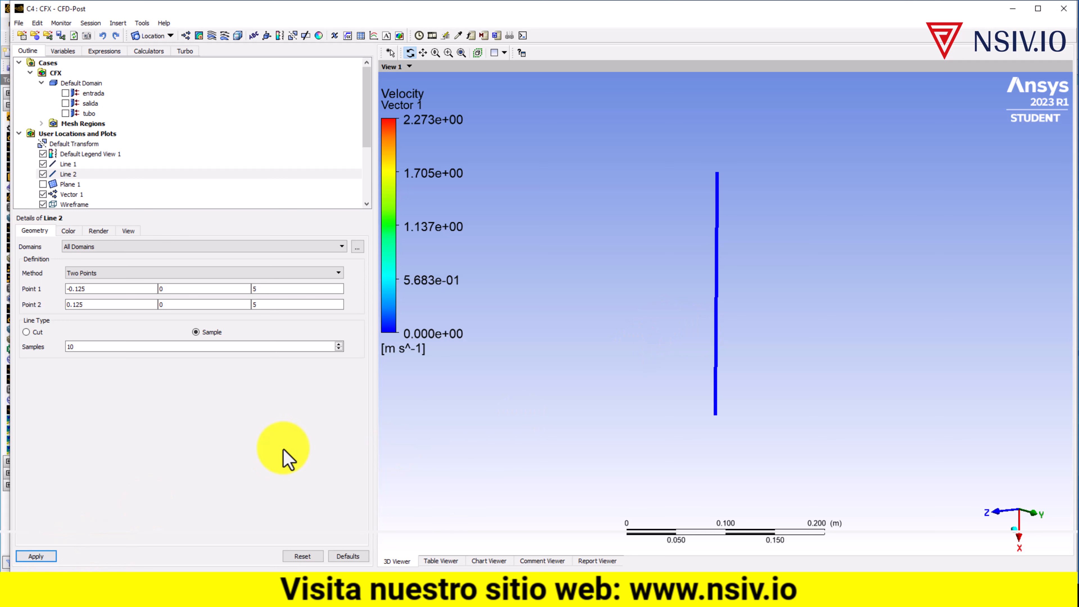
{"action": "scroll", "coordinate": [101, 184], "scroll_direction": "down", "scroll_amount": 1}
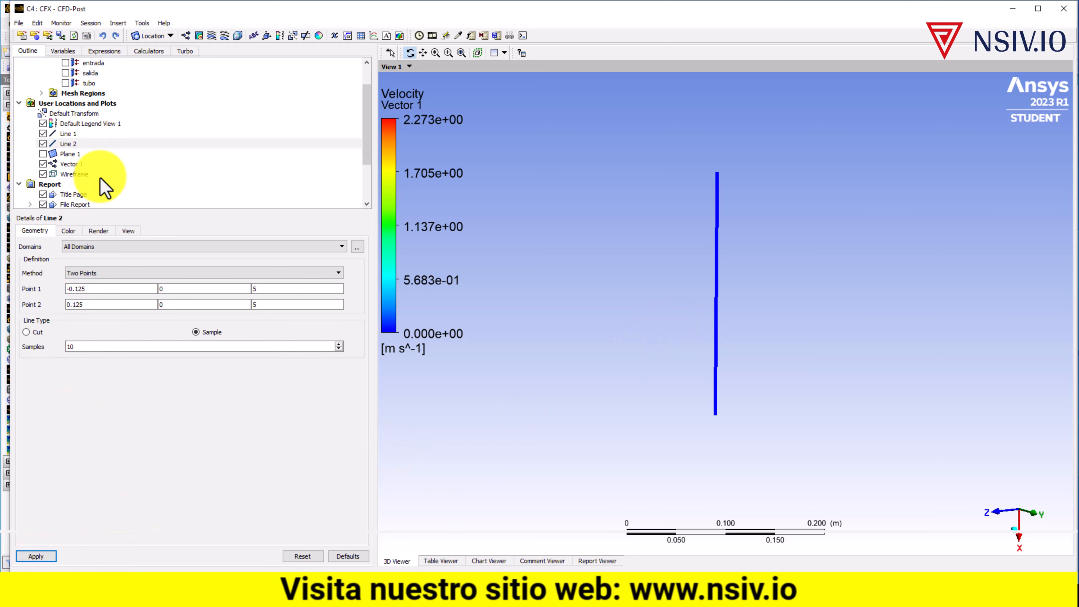
{"action": "left_click", "coordinate": [71, 164]}
{"action": "right_click", "coordinate": [72, 169]}
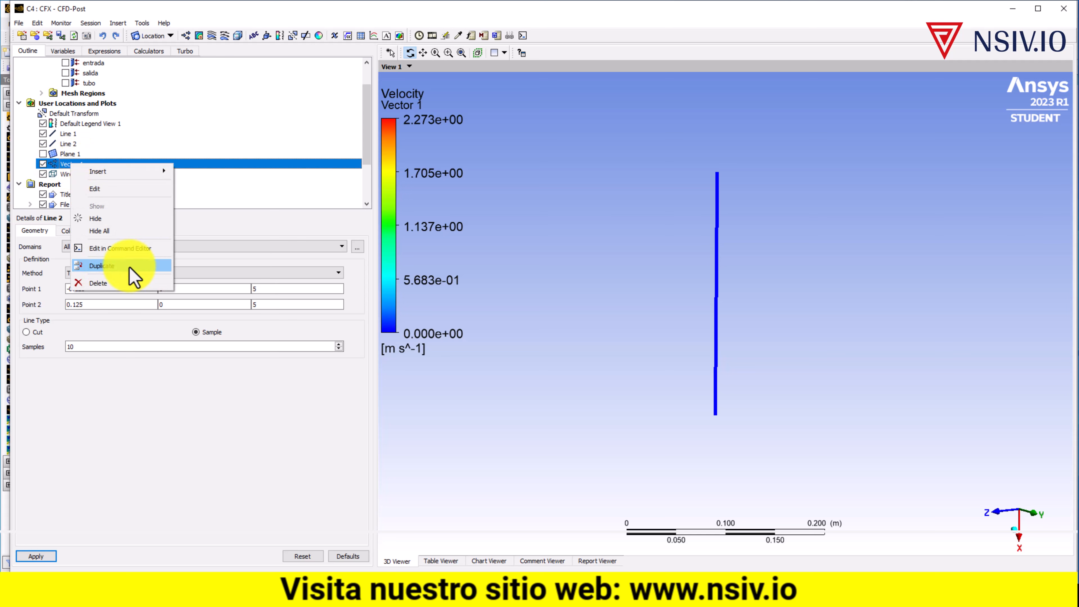
{"action": "left_click", "coordinate": [115, 264]}
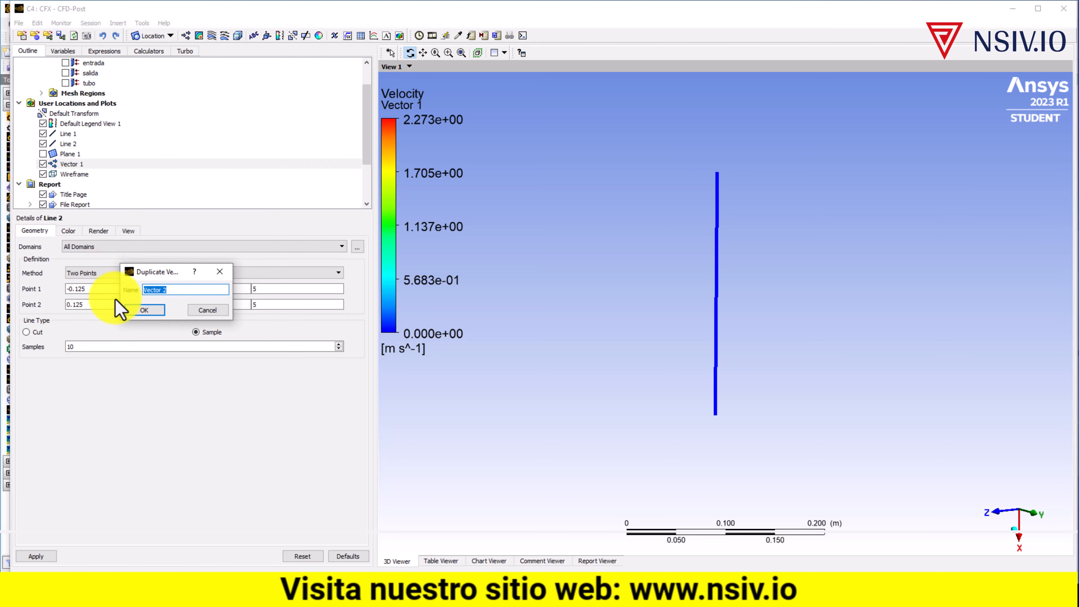
{"action": "left_click", "coordinate": [152, 312]}
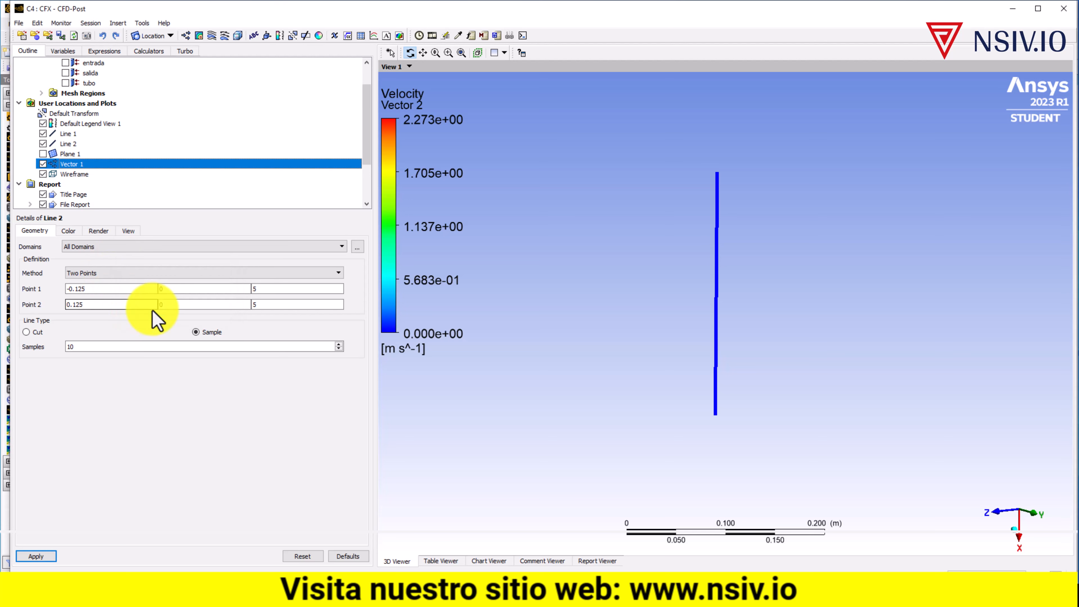
Set the location of Vector 2 to Line 2 and apply it to plot the velocity vectors at mid-pipe.
{"action": "left_click", "coordinate": [71, 174]}
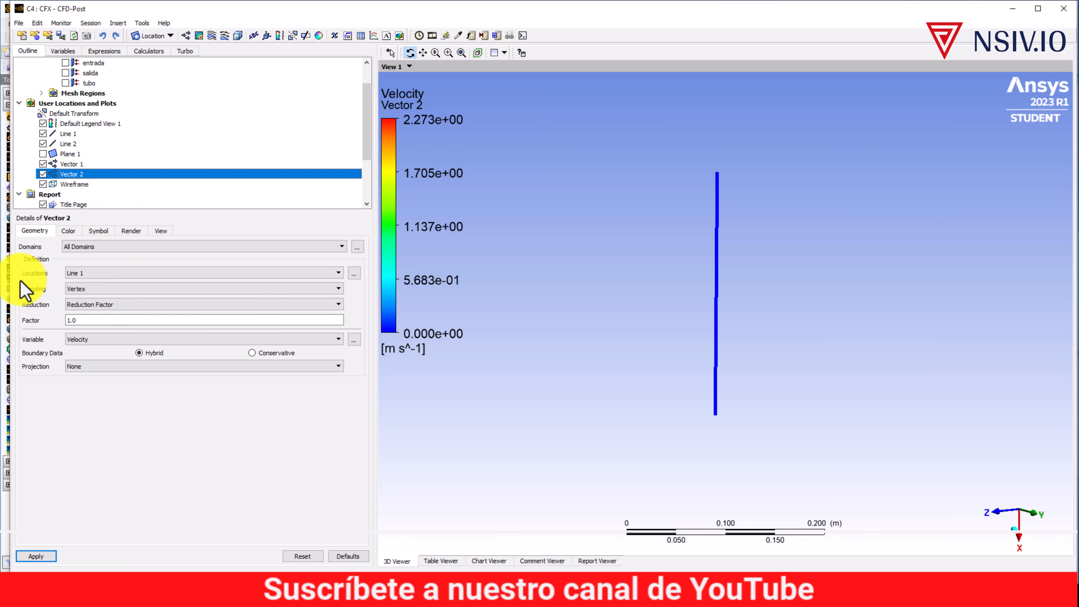
{"action": "left_click", "coordinate": [80, 272]}
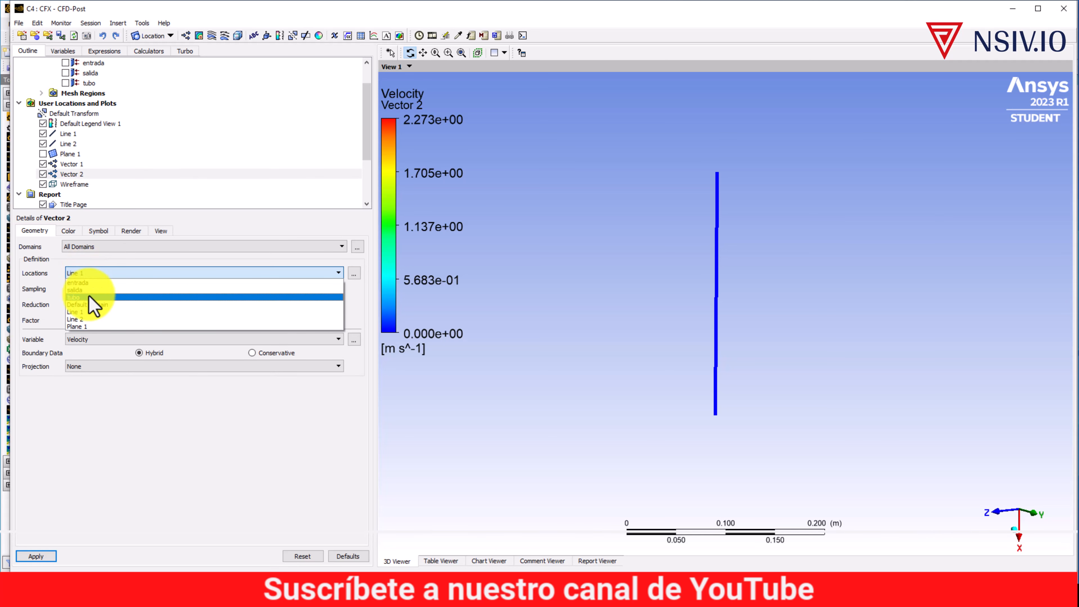
{"action": "left_click", "coordinate": [84, 320]}
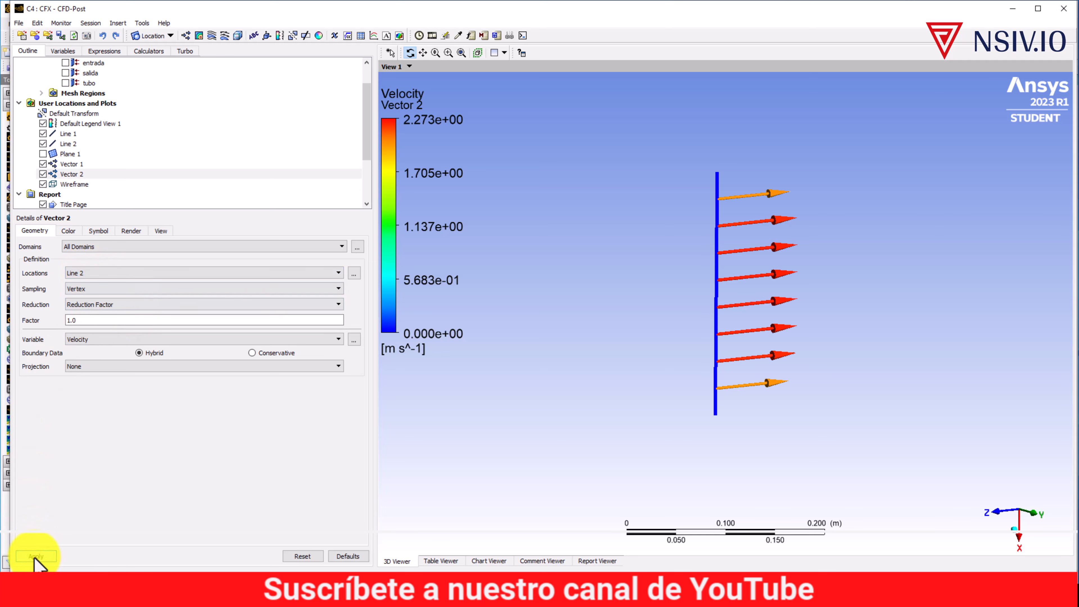
Switch the boundary data of Vector 2 to Conservative and apply the change.
{"action": "left_click_drag", "start_coordinate": [785, 411], "coordinate": [766, 410]}
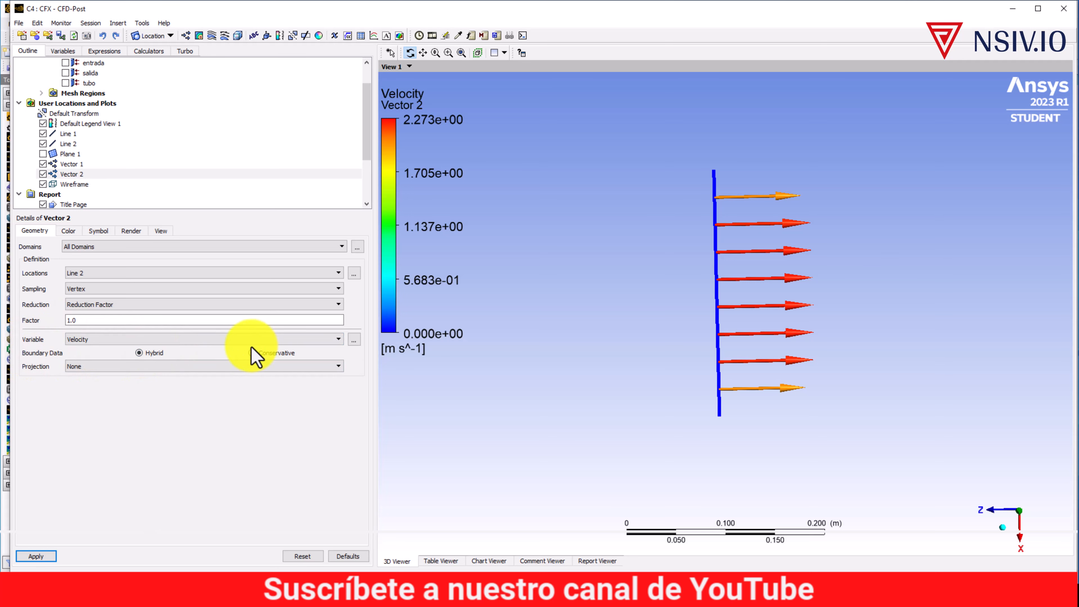
{"action": "left_click", "coordinate": [36, 556]}
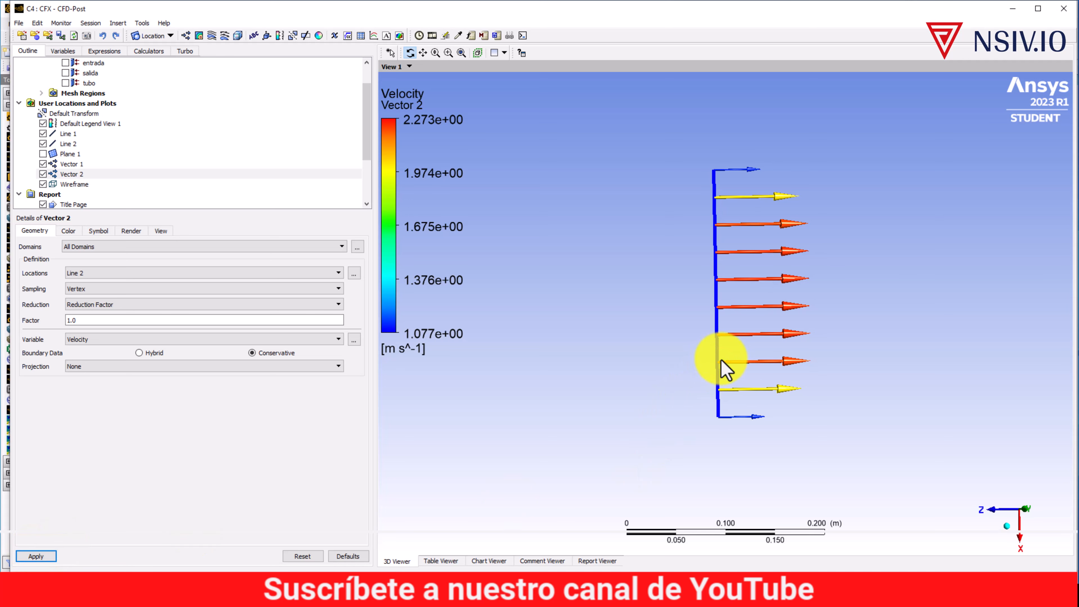
{"action": "left_click_drag", "start_coordinate": [778, 213], "coordinate": [749, 234]}
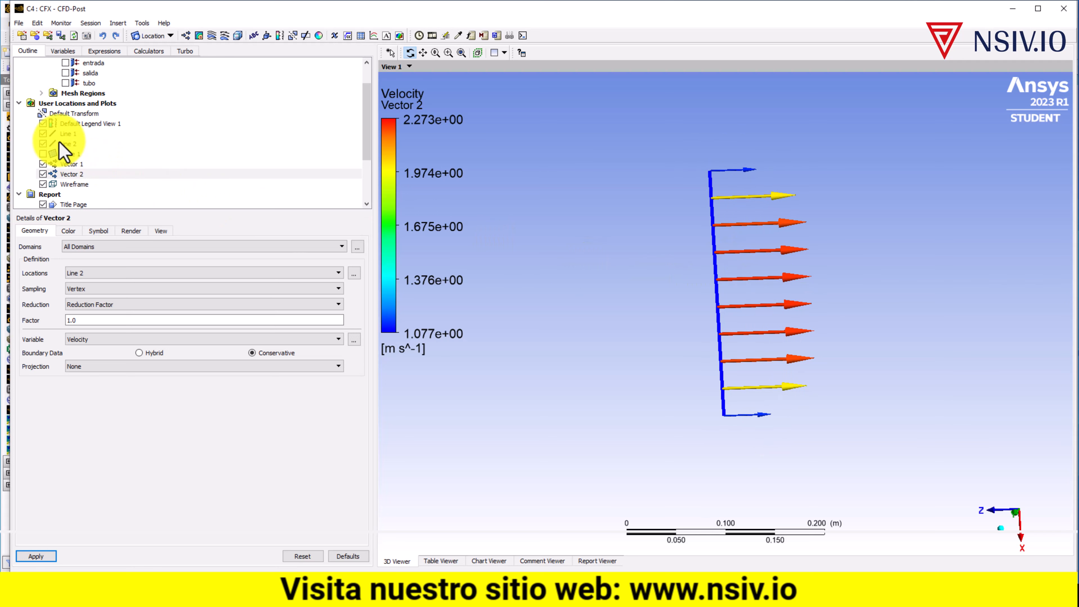
Set the number of samples of Line 2 to 20 and apply the change.
{"action": "left_click", "coordinate": [65, 143]}
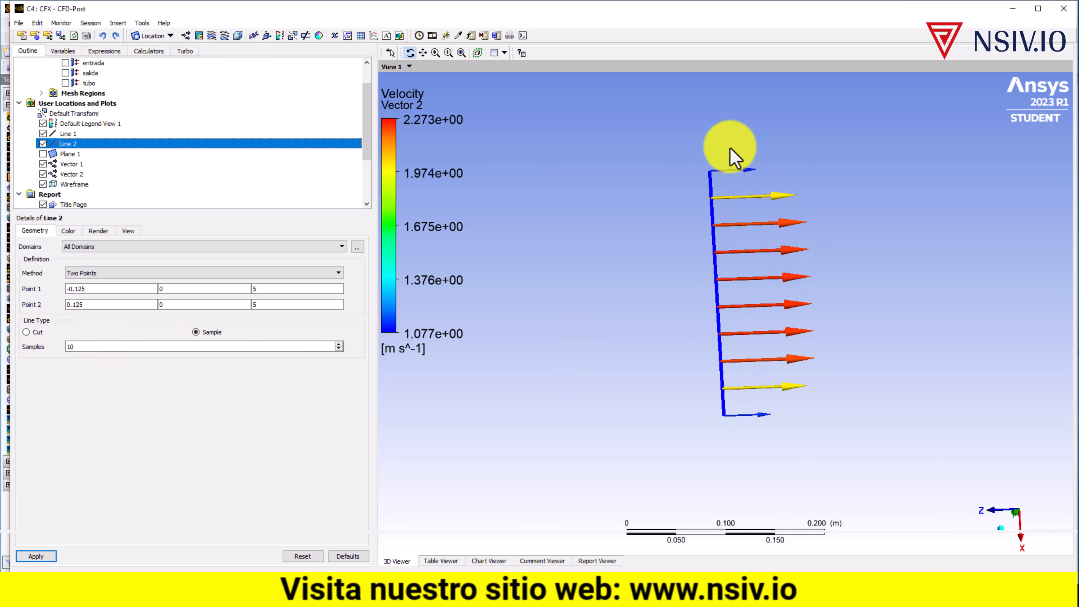
{"action": "left_click_drag", "start_coordinate": [192, 349], "coordinate": [27, 359]}
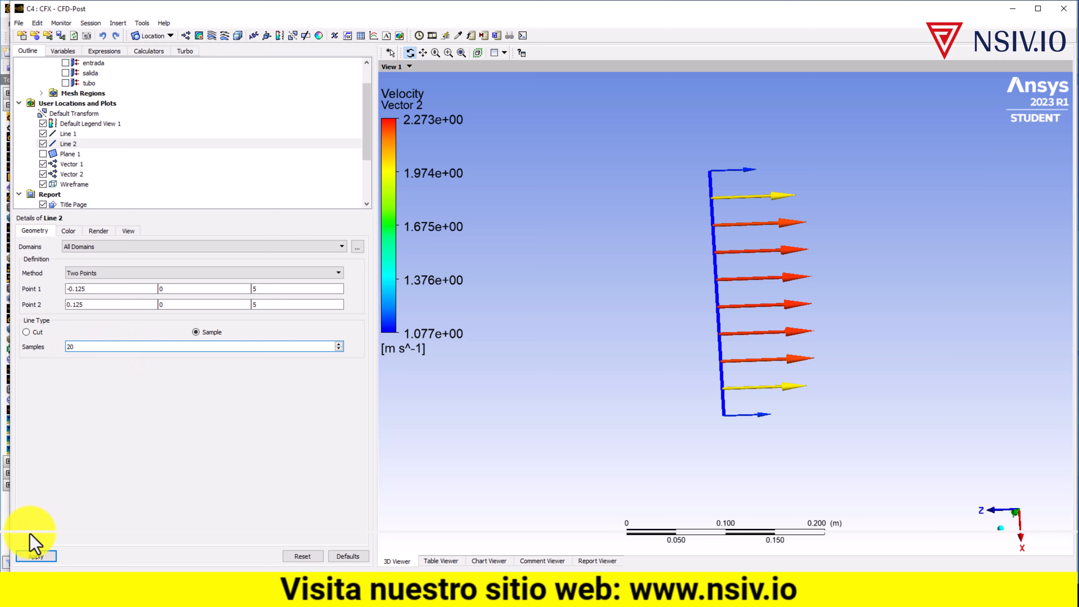
{"action": "left_click", "coordinate": [42, 557]}
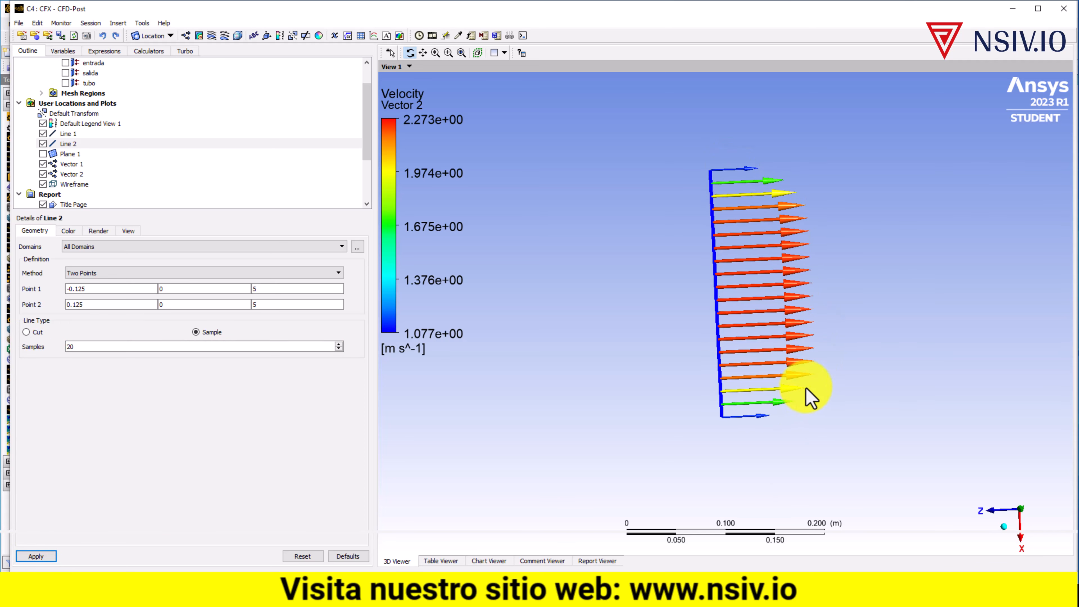
Compare the velocity vector profiles along Line 1 and Line 2 over the length of the pipe.
{"action": "left_click_drag", "start_coordinate": [718, 358], "coordinate": [729, 406]}
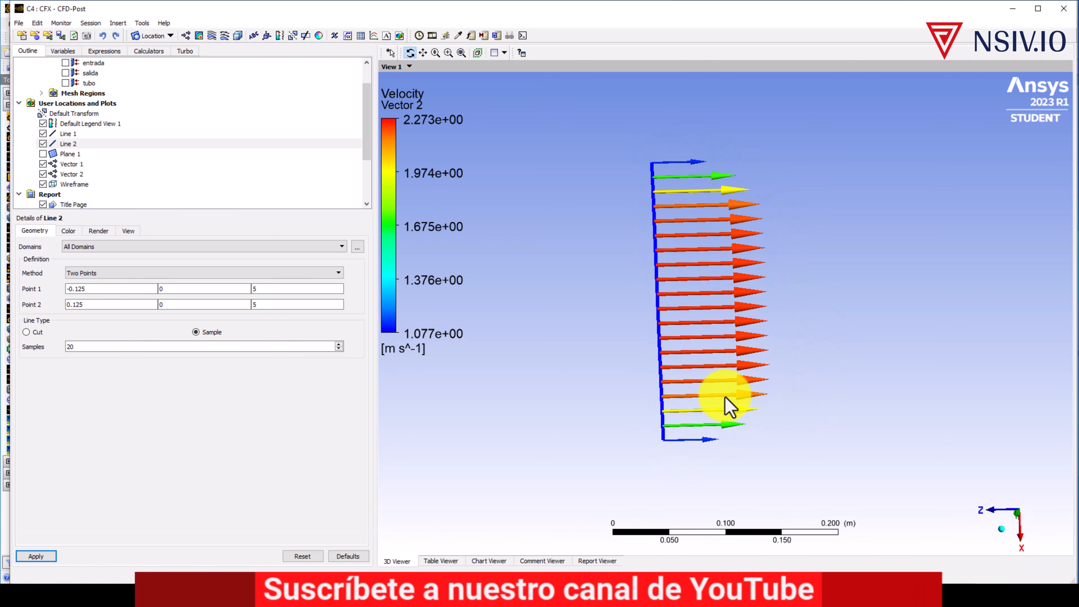
{"action": "scroll", "coordinate": [729, 406], "scroll_direction": "down", "scroll_amount": 10}
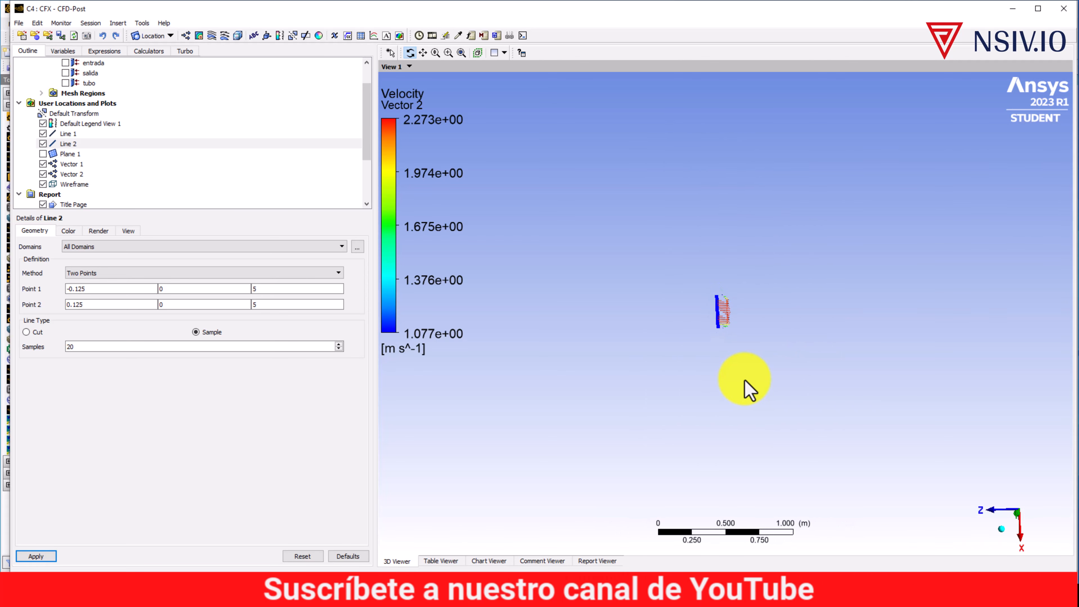
{"action": "scroll", "coordinate": [745, 381], "scroll_direction": "down", "scroll_amount": 3}
{"action": "scroll", "coordinate": [747, 378], "scroll_direction": "down", "scroll_amount": 2}
{"action": "mouse_move", "coordinate": [480, 277]}
{"action": "right_mouse_down"}
{"action": "mouse_move", "coordinate": [739, 371]}
{"action": "mouse_move", "coordinate": [761, 367]}
{"action": "right_mouse_up"}
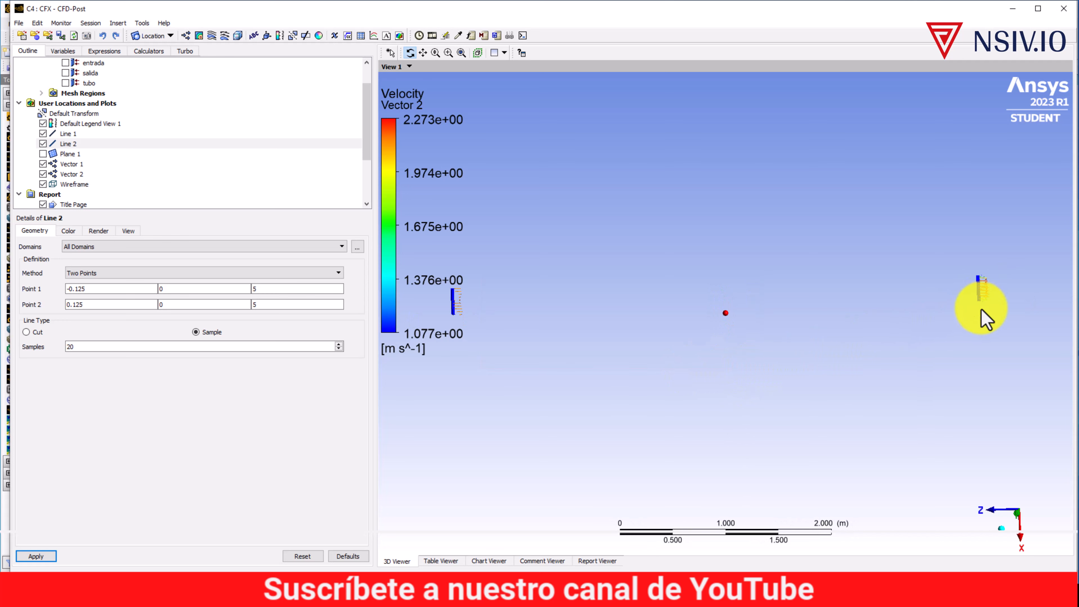
Hide Vector 1, Vector 2, Line 1 and Line 2 so that only the pipe wireframe is displayed.
{"action": "scroll", "coordinate": [982, 315], "scroll_direction": "down", "scroll_amount": 1}
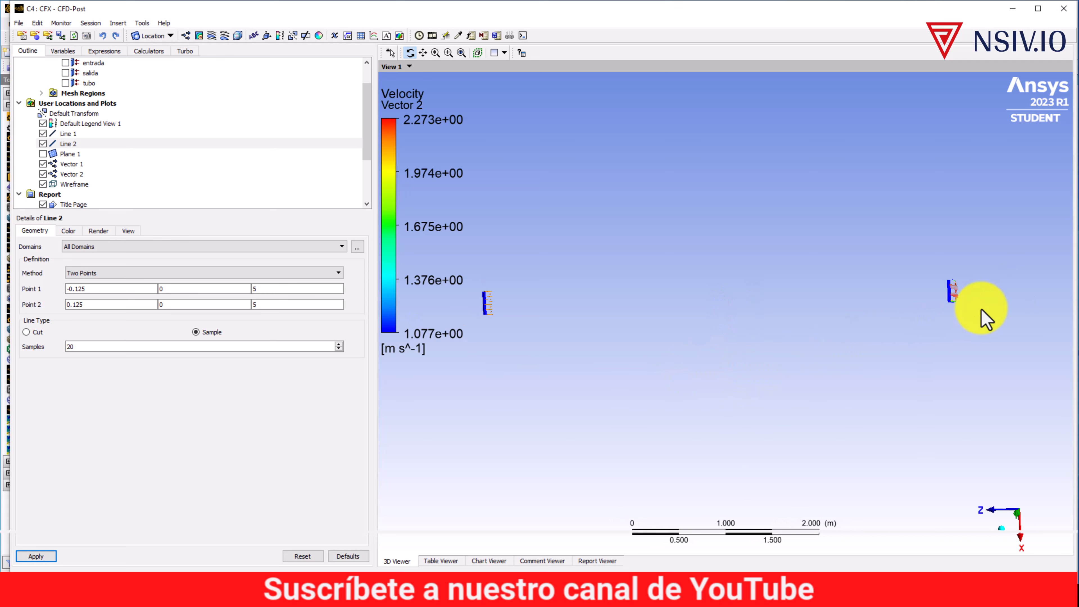
{"action": "left_click", "coordinate": [43, 174]}
{"action": "left_click", "coordinate": [43, 163]}
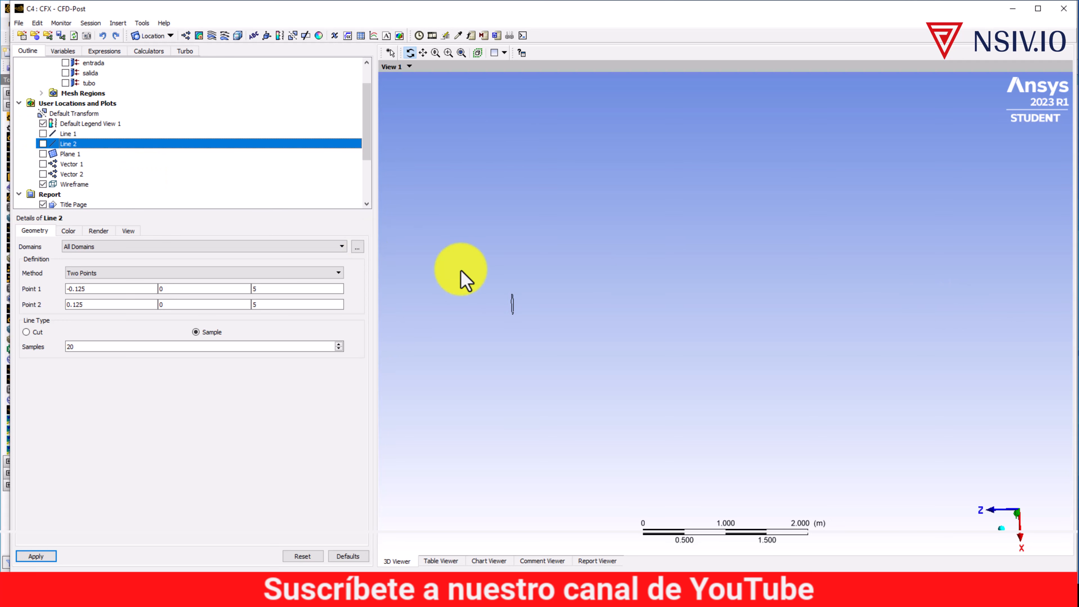
{"action": "left_click_drag", "start_coordinate": [599, 303], "coordinate": [657, 292]}
{"action": "right_click_drag", "start_coordinate": [571, 229], "coordinate": [1015, 412]}
{"action": "left_click_drag", "start_coordinate": [859, 351], "coordinate": [861, 351]}
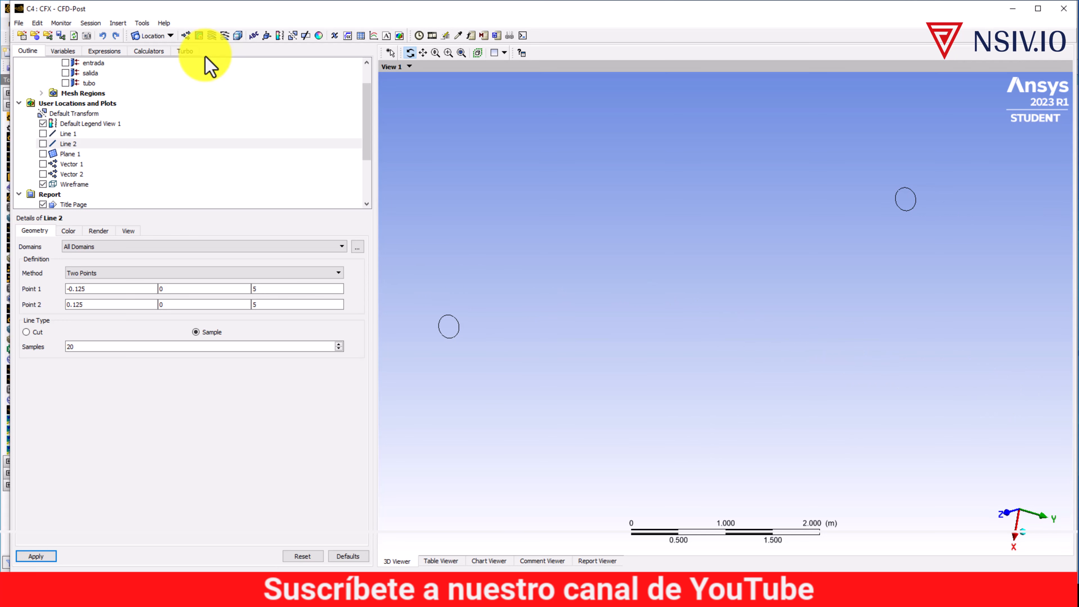
Create Streamline 1 as a 3D streamline starting from entrada with 25 equally spaced points, and apply it.
{"action": "left_click", "coordinate": [211, 39]}
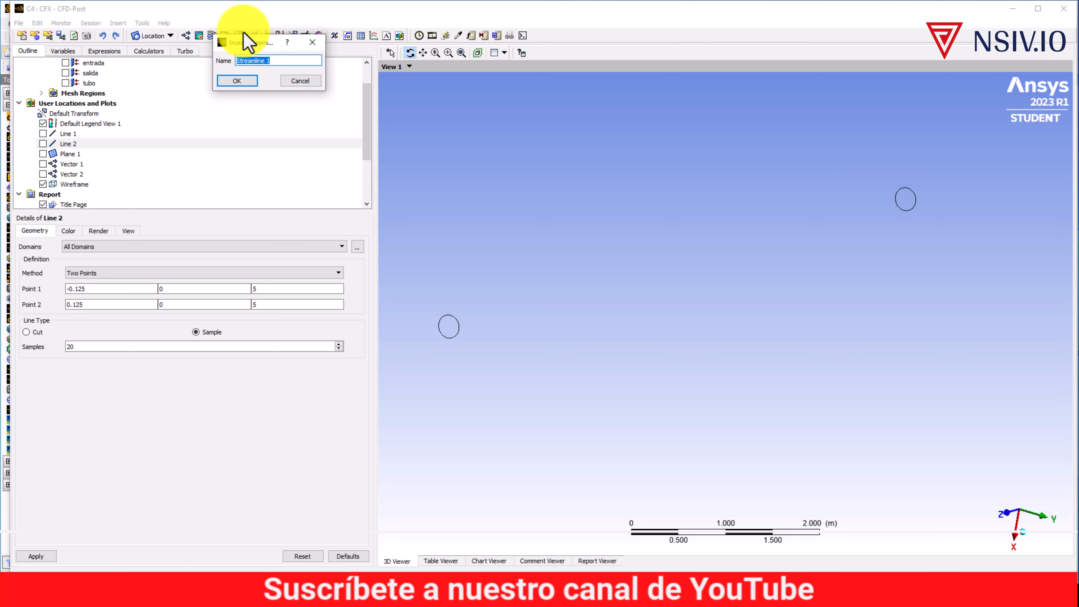
{"action": "left_click", "coordinate": [237, 81]}
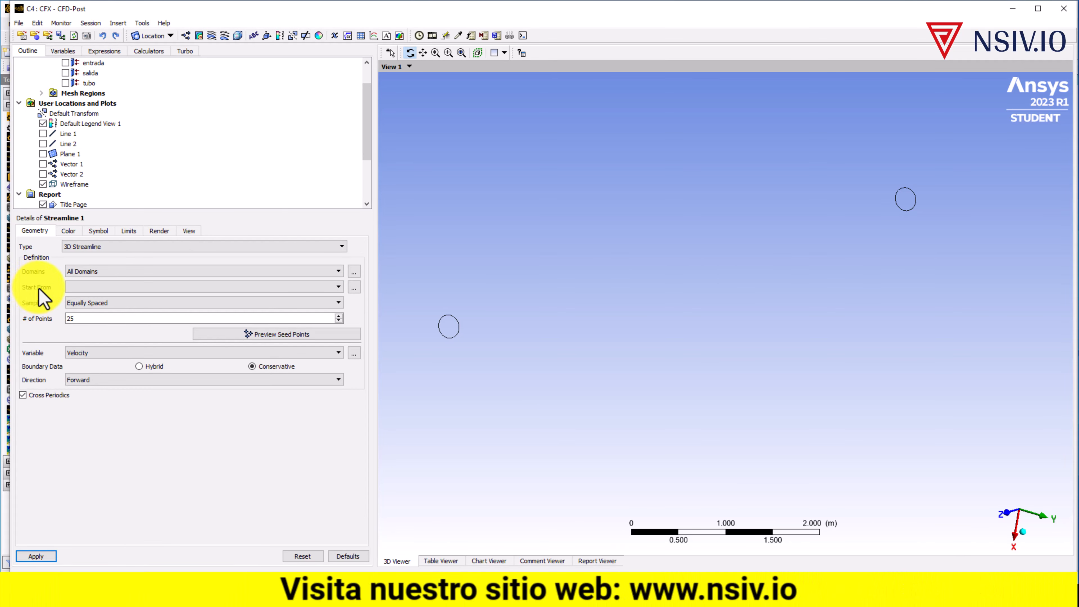
{"action": "left_click", "coordinate": [71, 287]}
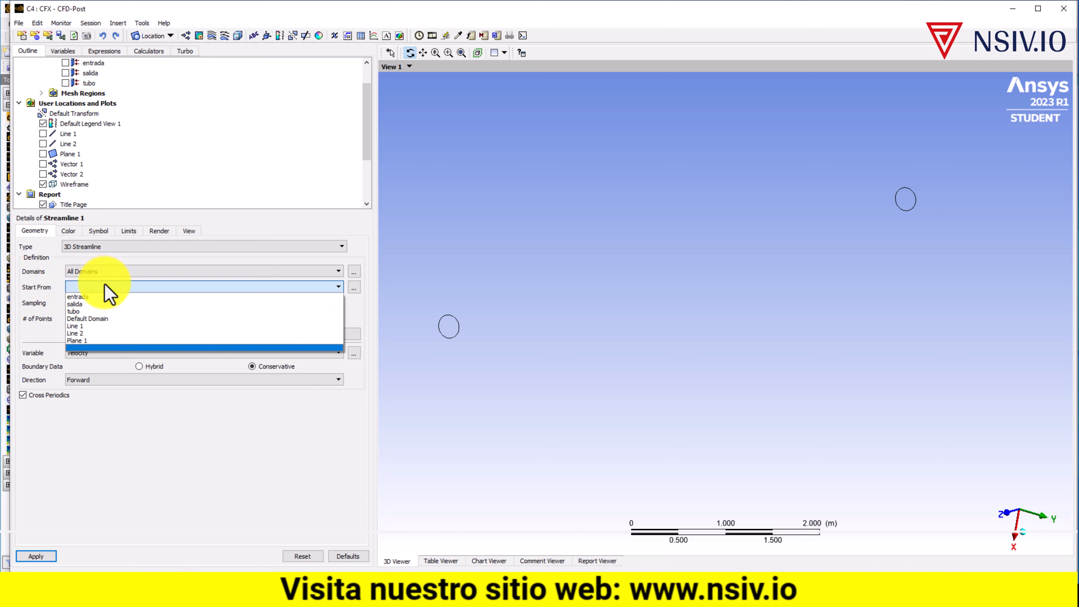
{"action": "left_click", "coordinate": [104, 296]}
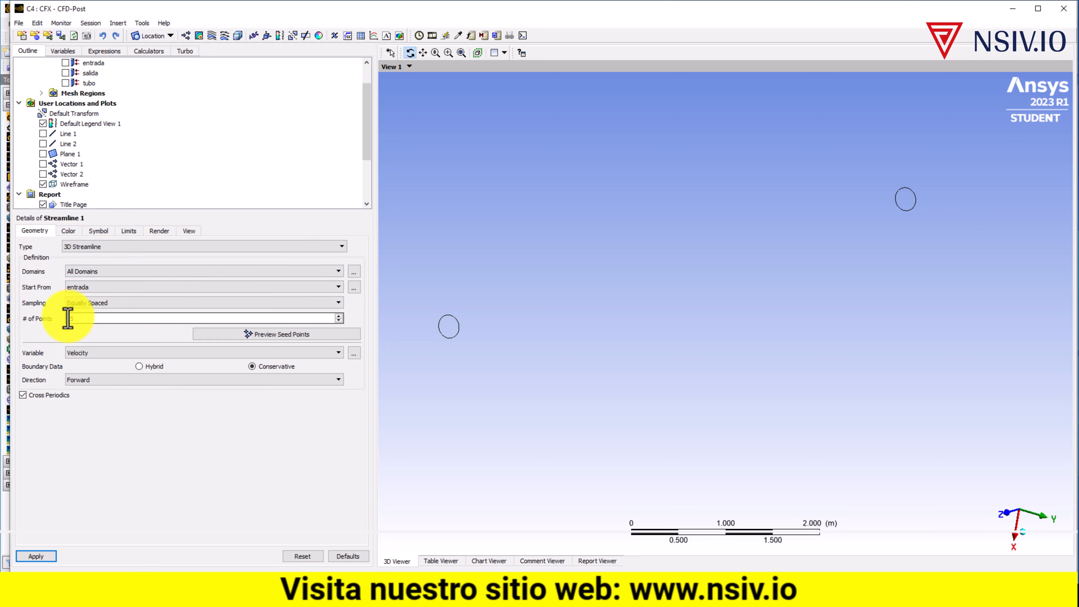
{"action": "left_click", "coordinate": [35, 556]}
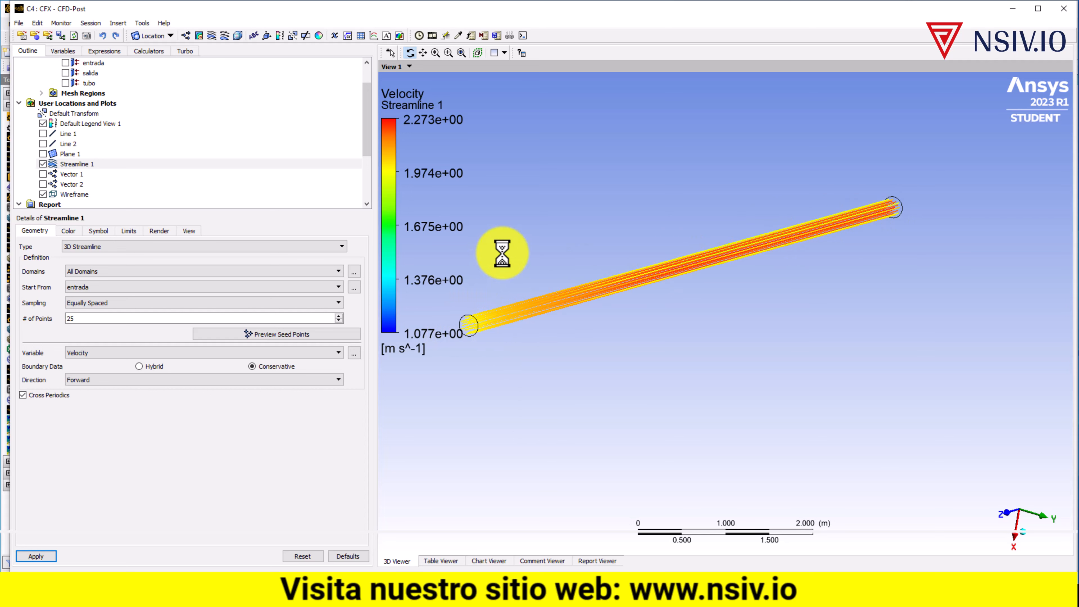
Set the stream type of Streamline 1 to Tube and apply the change.
{"action": "right_click_drag", "start_coordinate": [460, 278], "coordinate": [533, 349]}
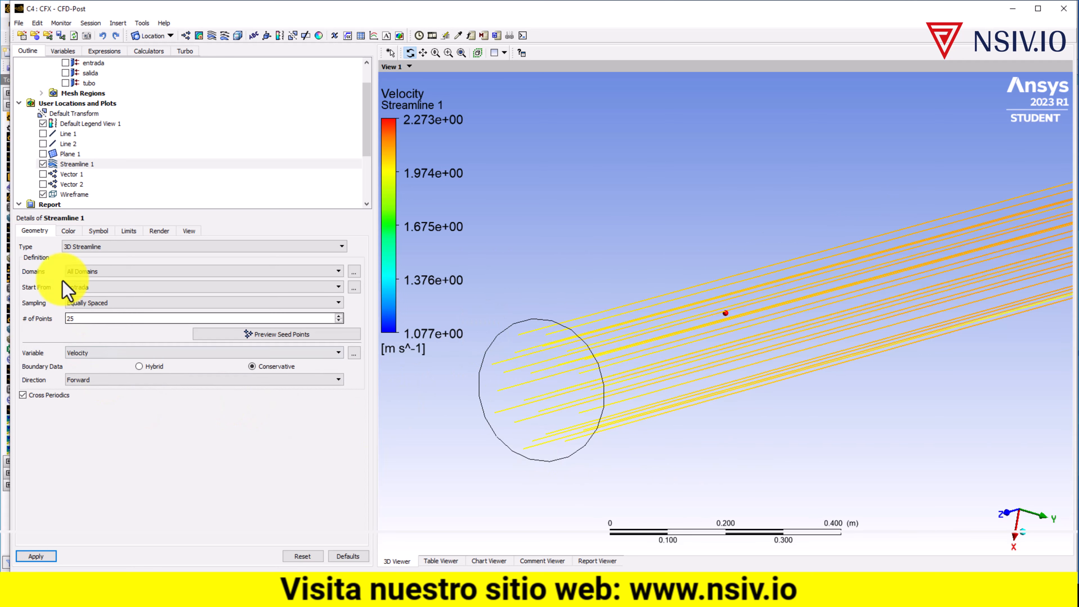
{"action": "left_click", "coordinate": [95, 231]}
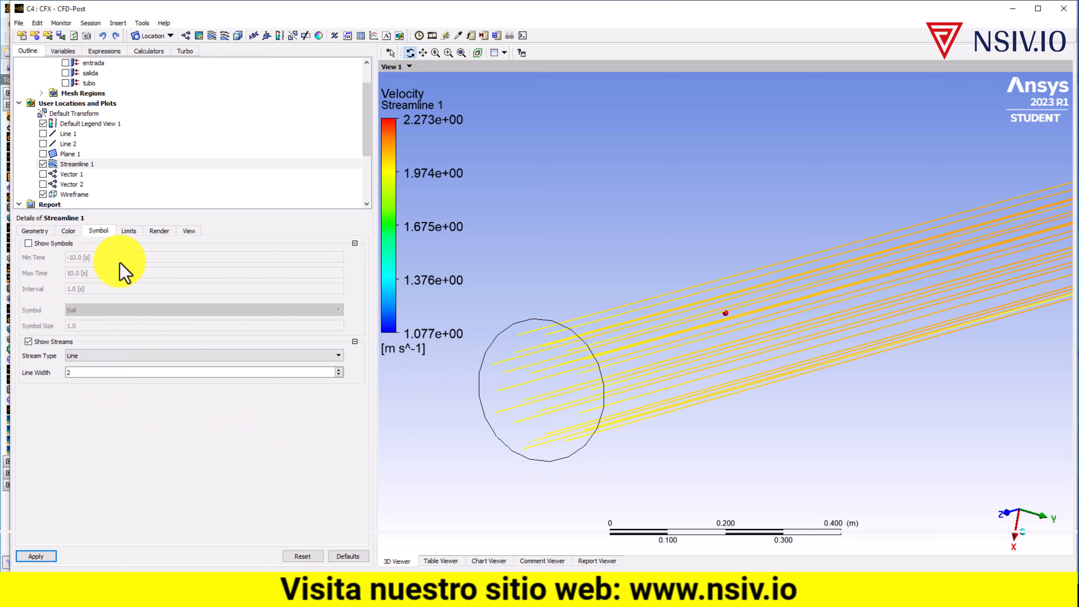
{"action": "left_click", "coordinate": [95, 358]}
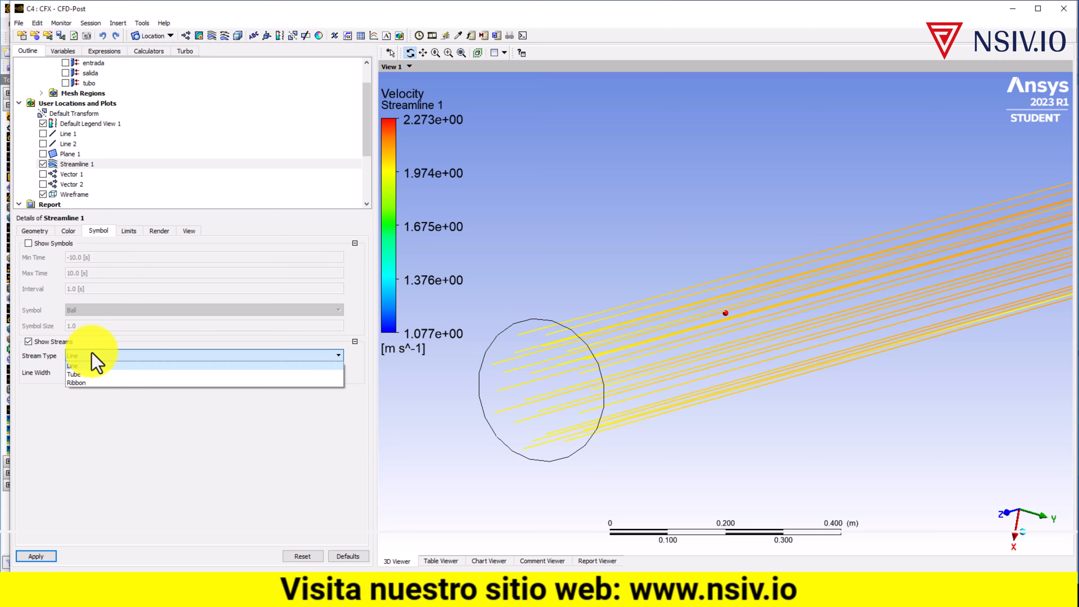
{"action": "left_click", "coordinate": [84, 374]}
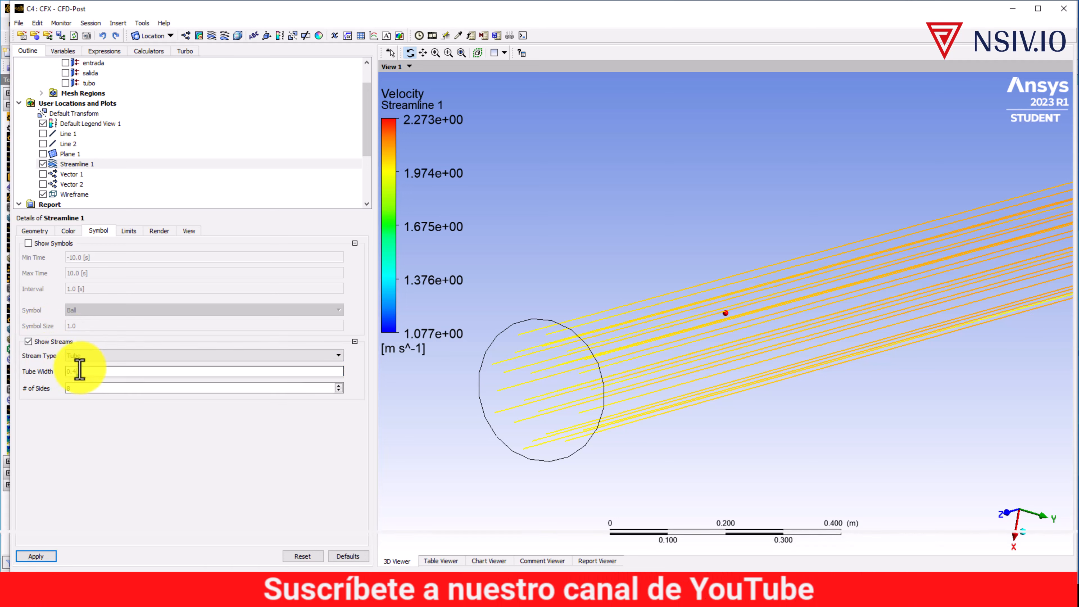
{"action": "left_click", "coordinate": [47, 555]}
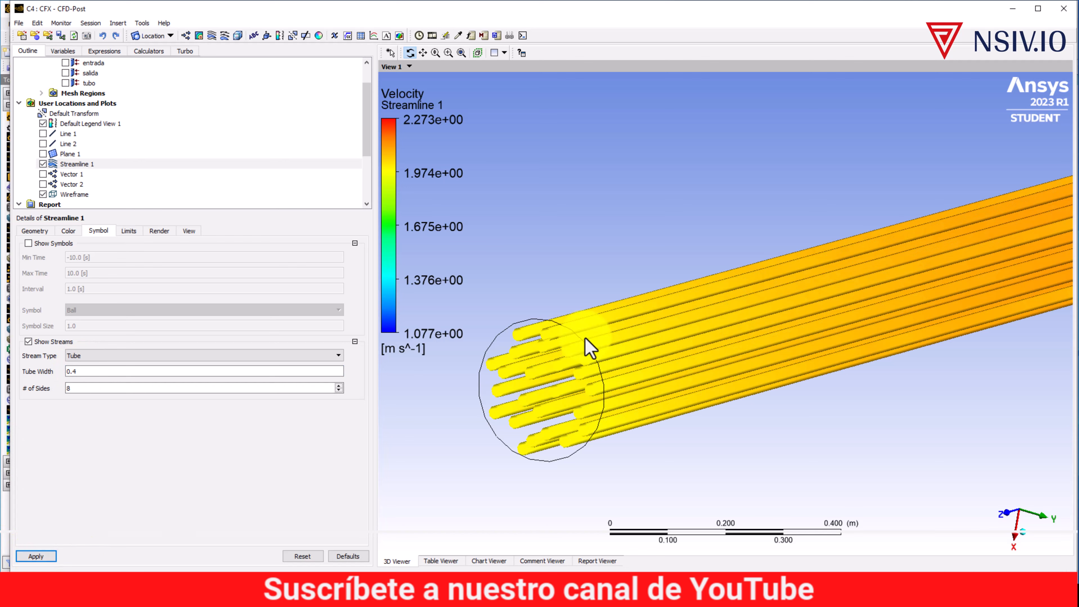
Set the tube width of Streamline 1 to 0.2, apply it and inspect the streams along the pipe.
{"action": "left_click_drag", "start_coordinate": [589, 348], "coordinate": [547, 270]}
{"action": "left_click", "coordinate": [118, 369]}
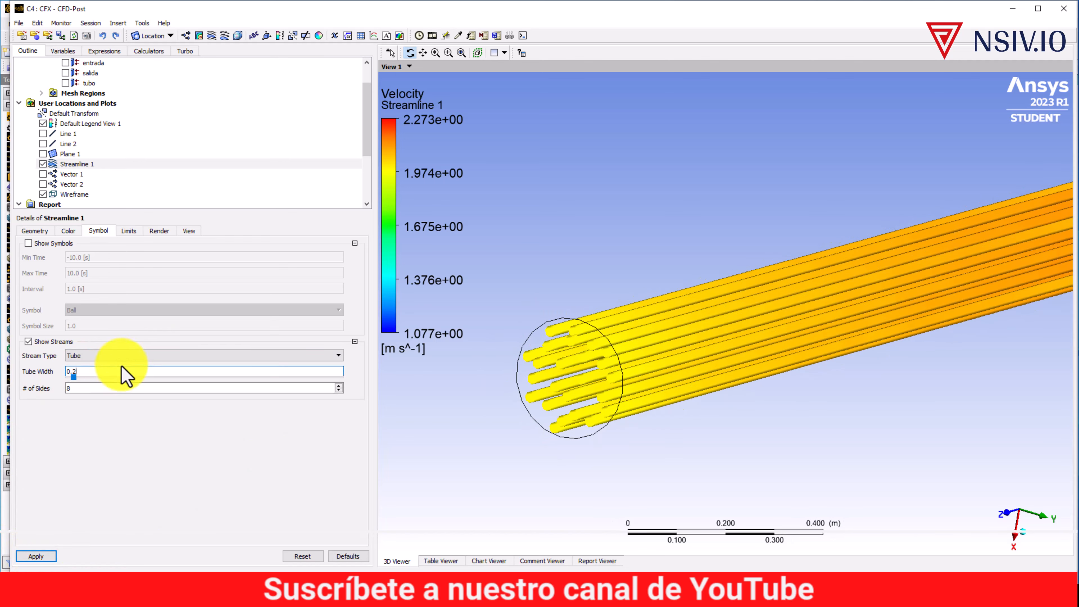
{"action": "type", "text": "2"}
{"action": "left_click", "coordinate": [37, 555]}
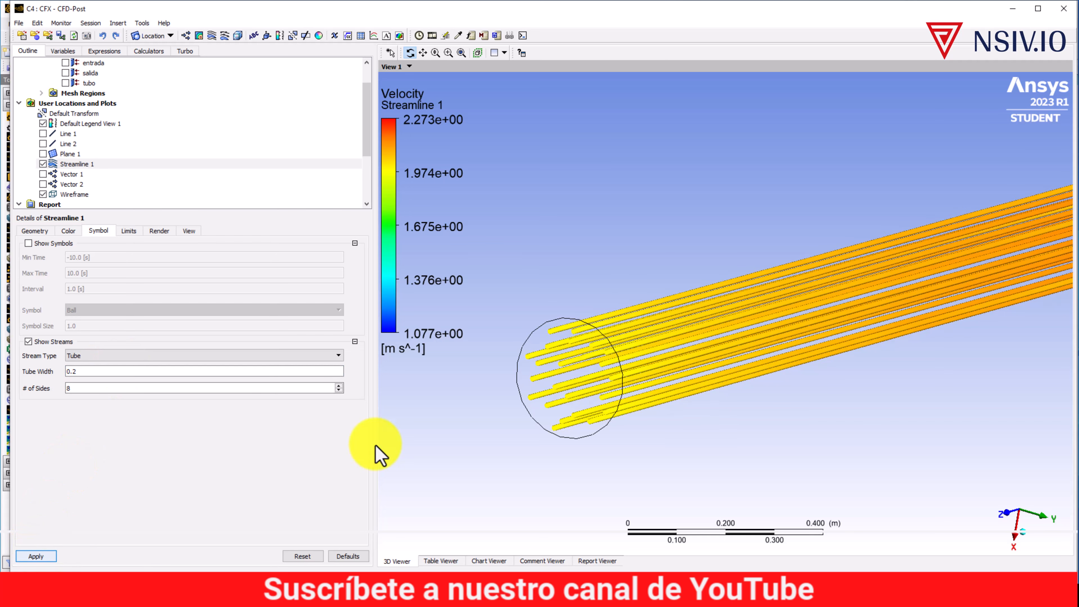
{"action": "scroll", "coordinate": [631, 295], "scroll_direction": "down", "scroll_amount": 5}
{"action": "scroll", "coordinate": [663, 340], "scroll_direction": "down", "scroll_amount": 6}
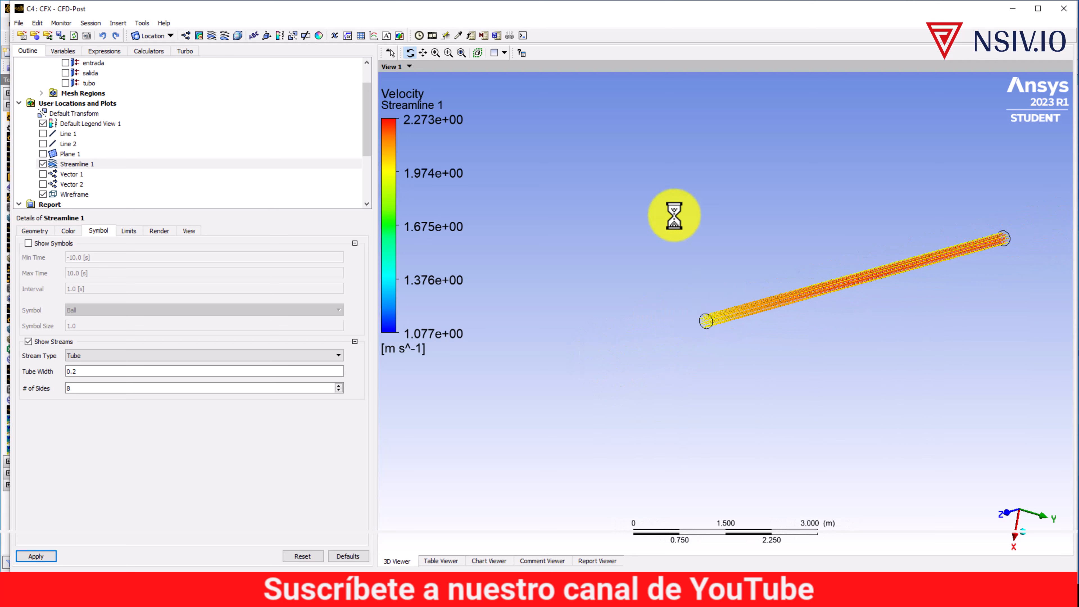
{"action": "right_click_drag", "start_coordinate": [670, 195], "coordinate": [1026, 438]}
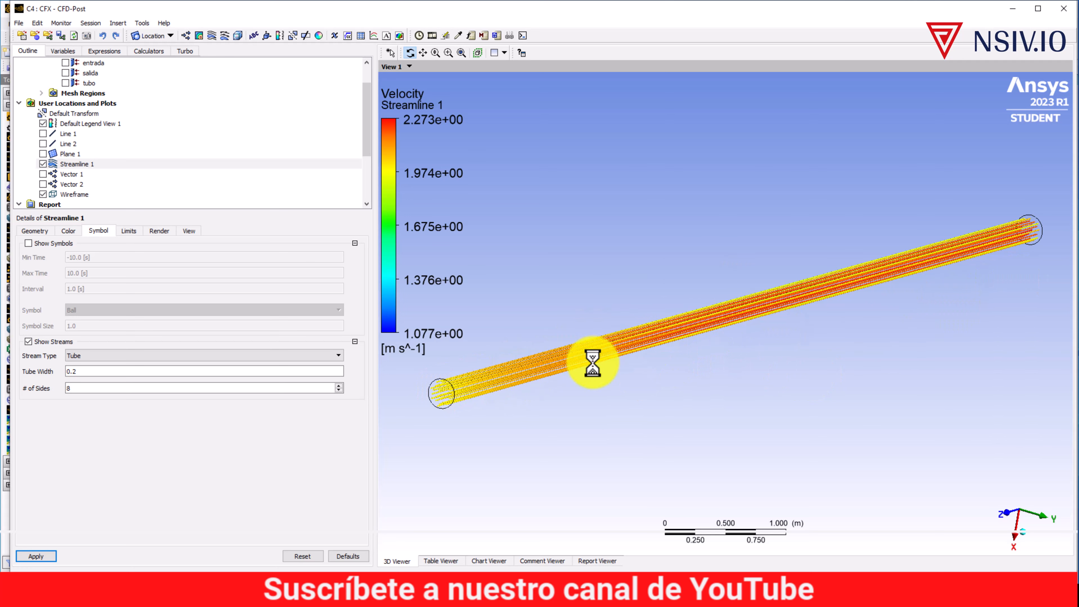
Set up a sweep animation of Streamline 1, play it and stop it.
{"action": "left_click", "coordinate": [432, 36]}
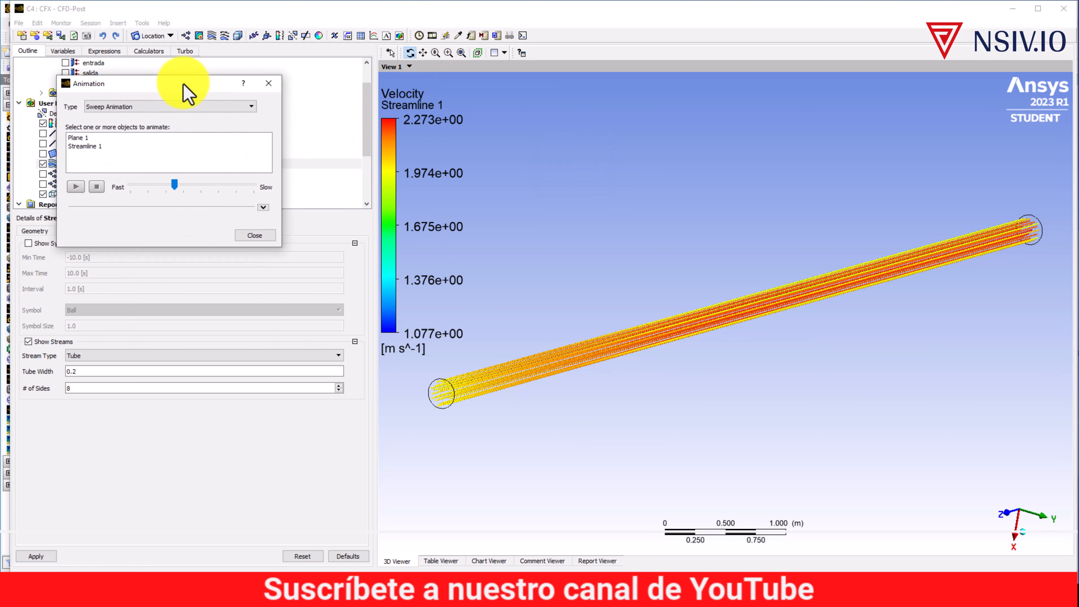
{"action": "left_click_drag", "start_coordinate": [187, 91], "coordinate": [279, 115]}
{"action": "left_click", "coordinate": [241, 170]}
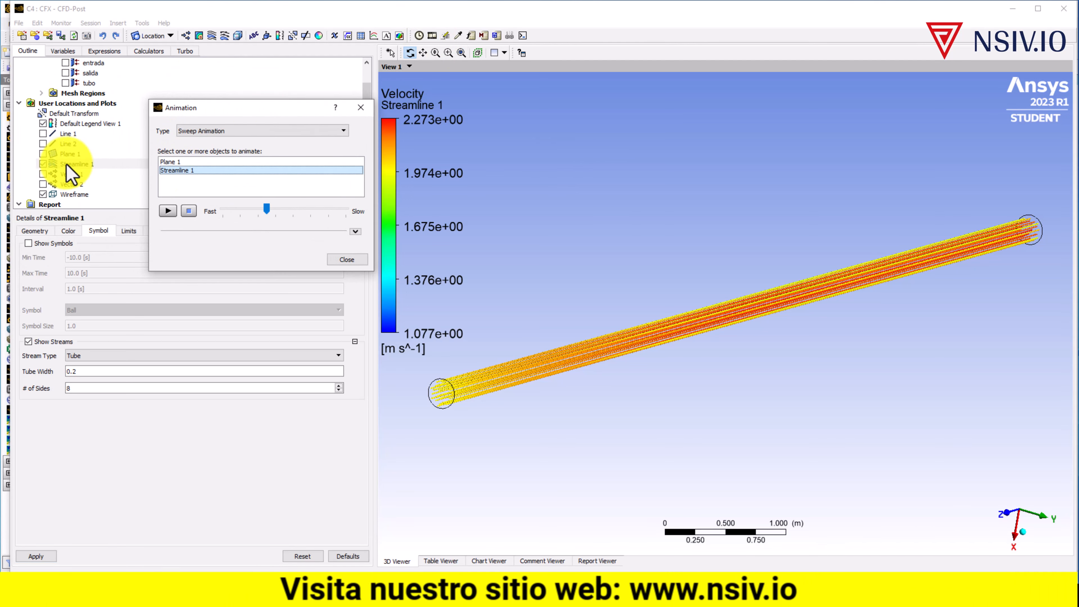
{"action": "left_click", "coordinate": [167, 211]}
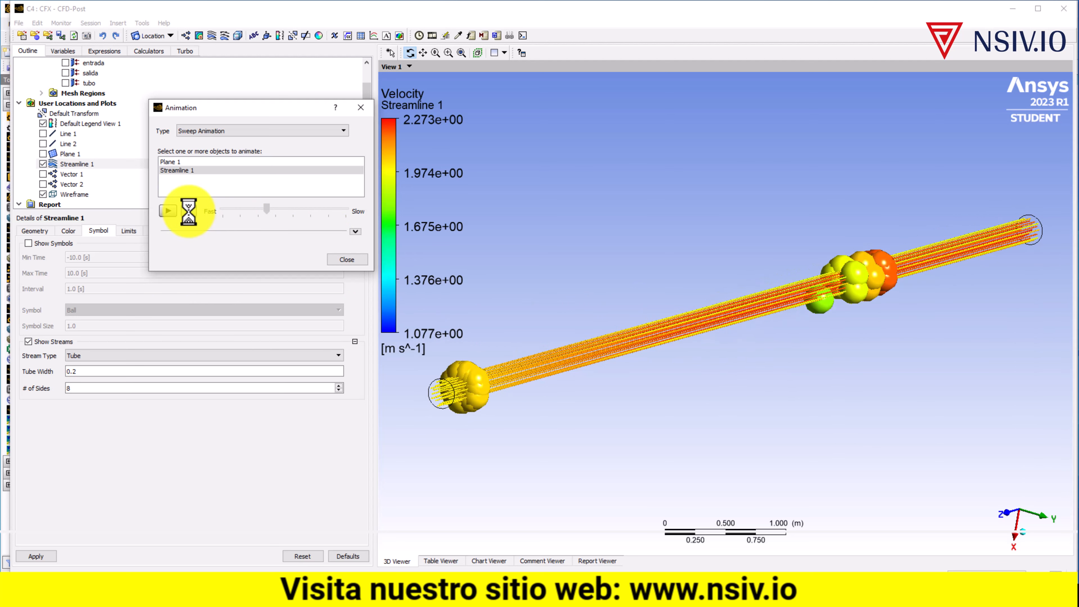
{"action": "left_click", "coordinate": [188, 211]}
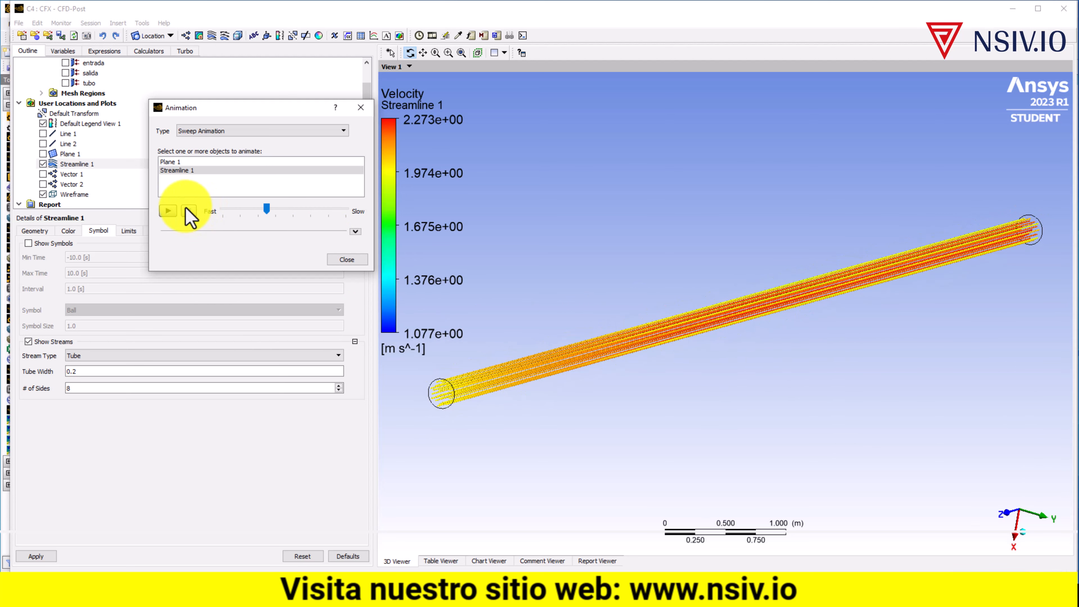
Set the symbol size to 0.4 in the extended options of the Streamline 1 animation.
{"action": "left_click", "coordinate": [355, 232]}
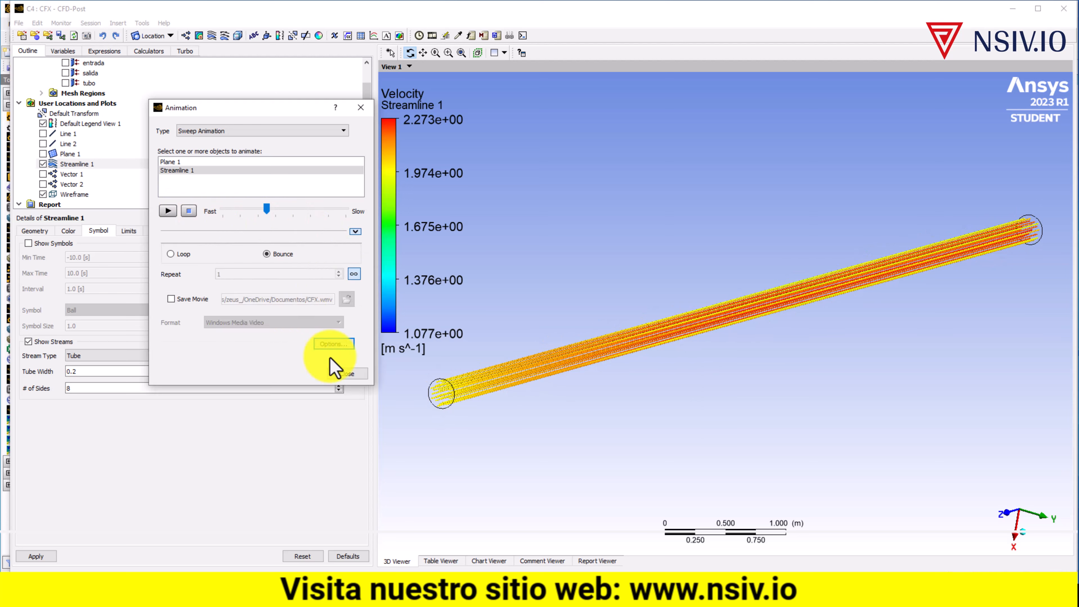
{"action": "left_click", "coordinate": [333, 344]}
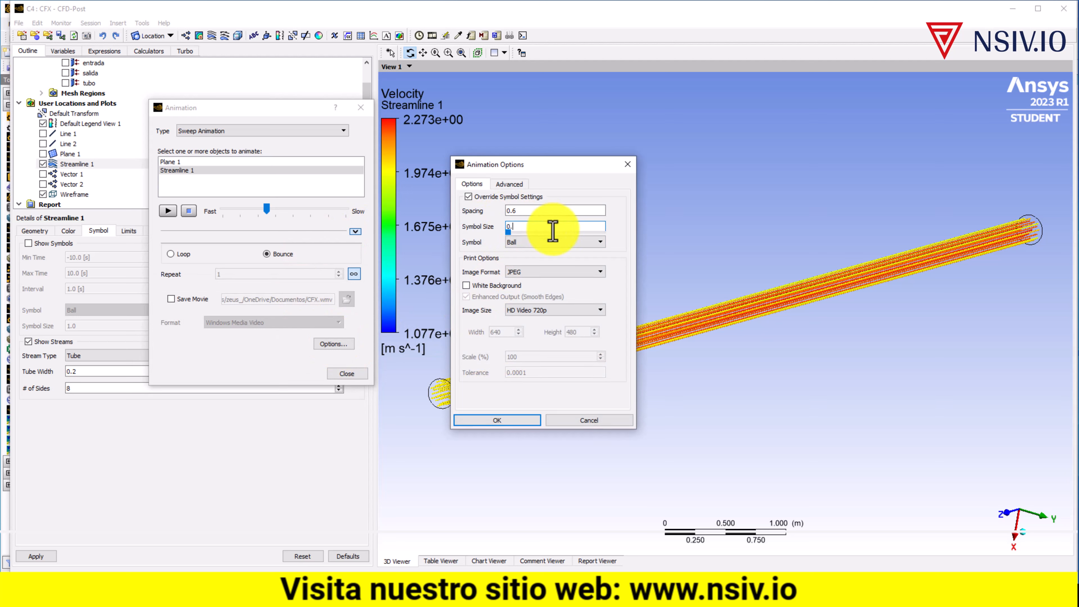
{"action": "left_click", "coordinate": [518, 420]}
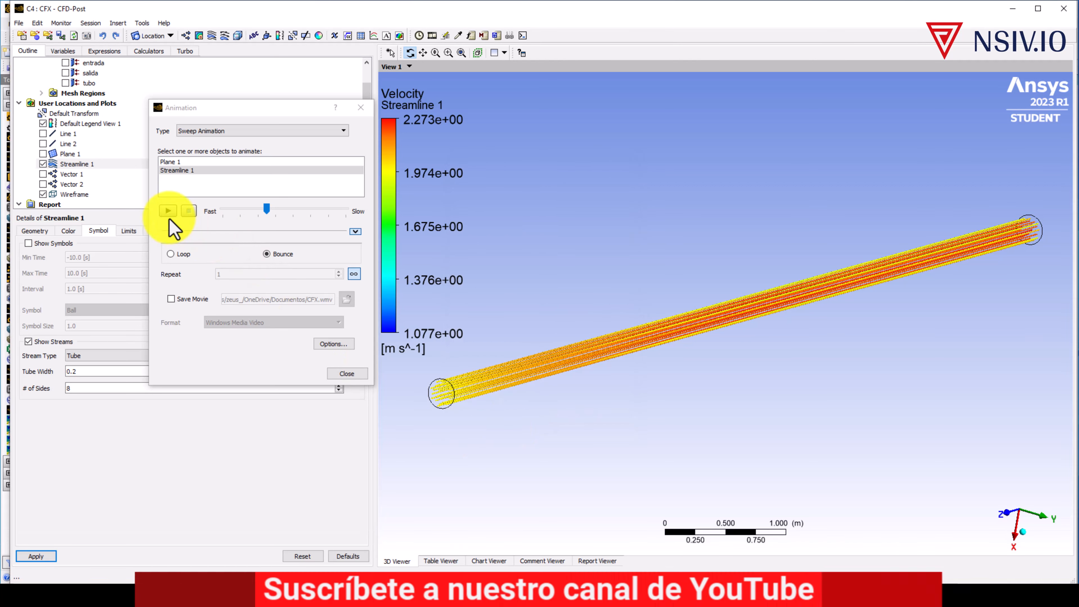
Play the Streamline 1 animation, slow it to the slowest speed, replay it and stop it.
{"action": "left_click", "coordinate": [168, 211]}
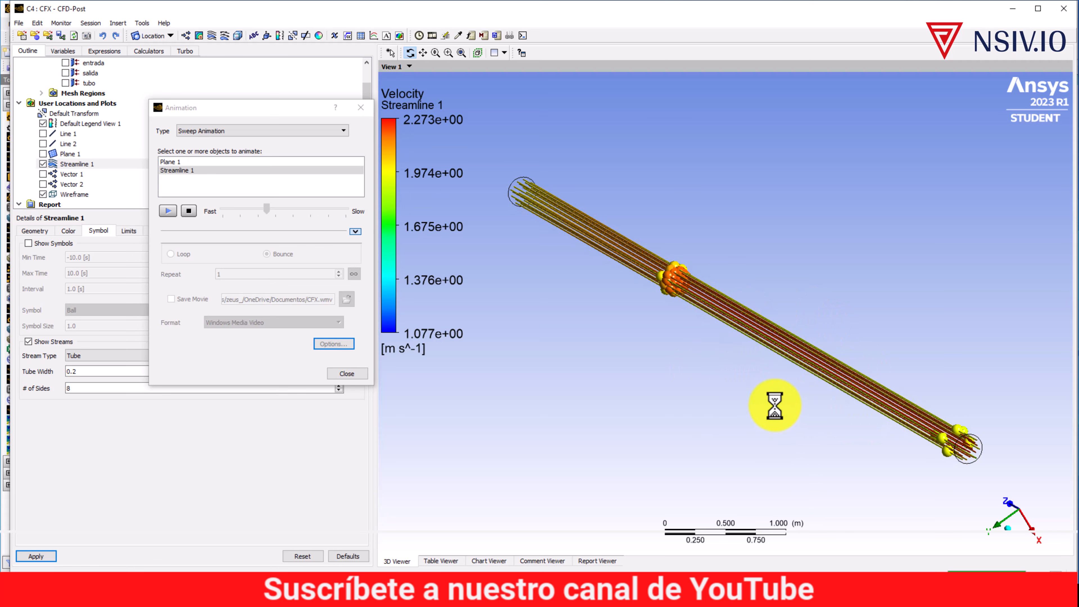
{"action": "left_click", "coordinate": [190, 212]}
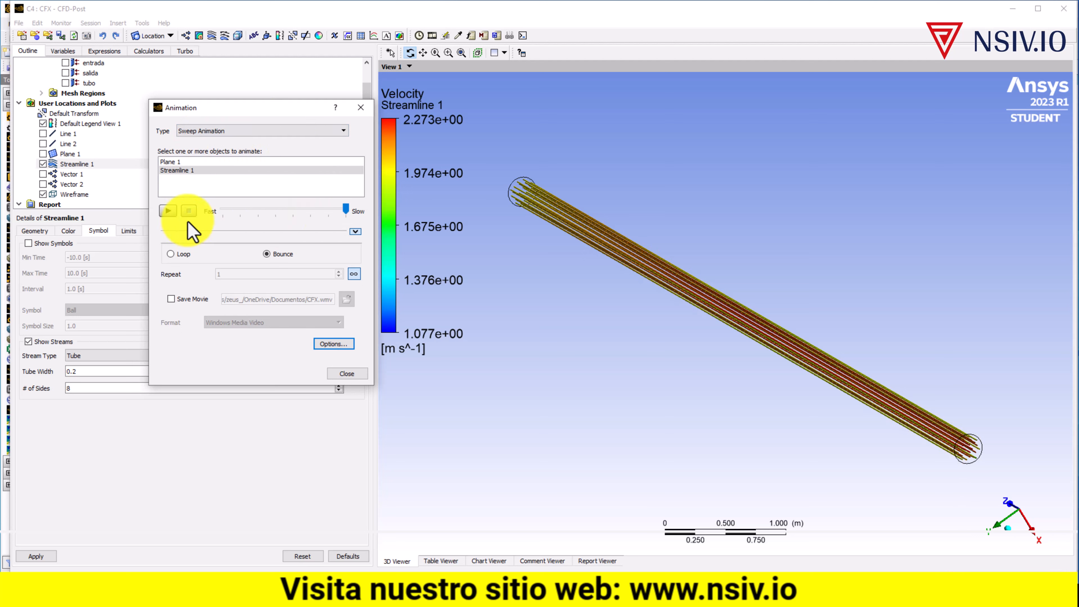
{"action": "left_click", "coordinate": [168, 211]}
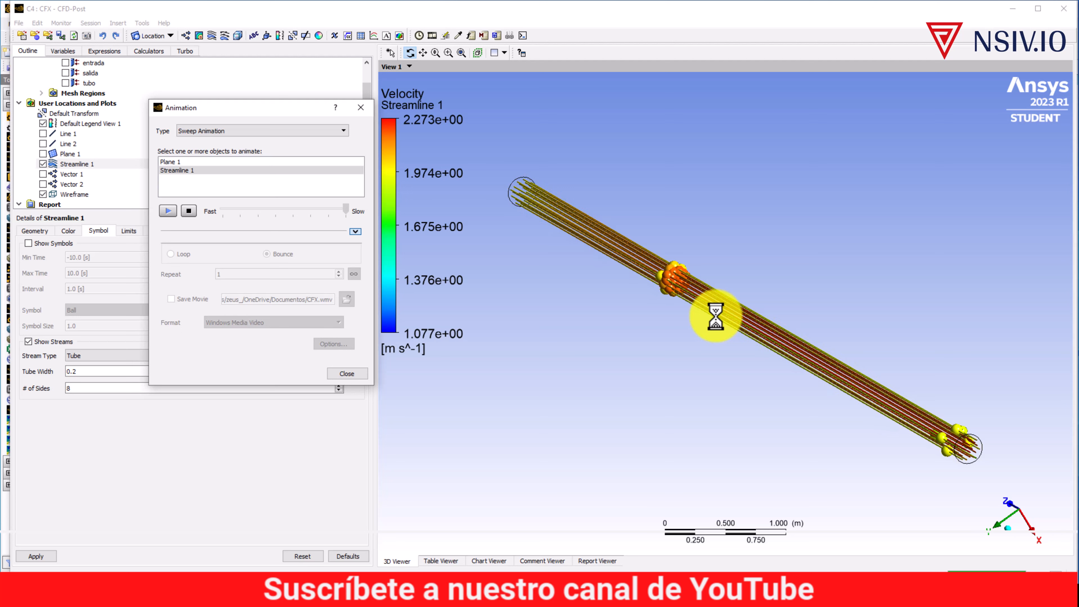
{"action": "left_click", "coordinate": [188, 210]}
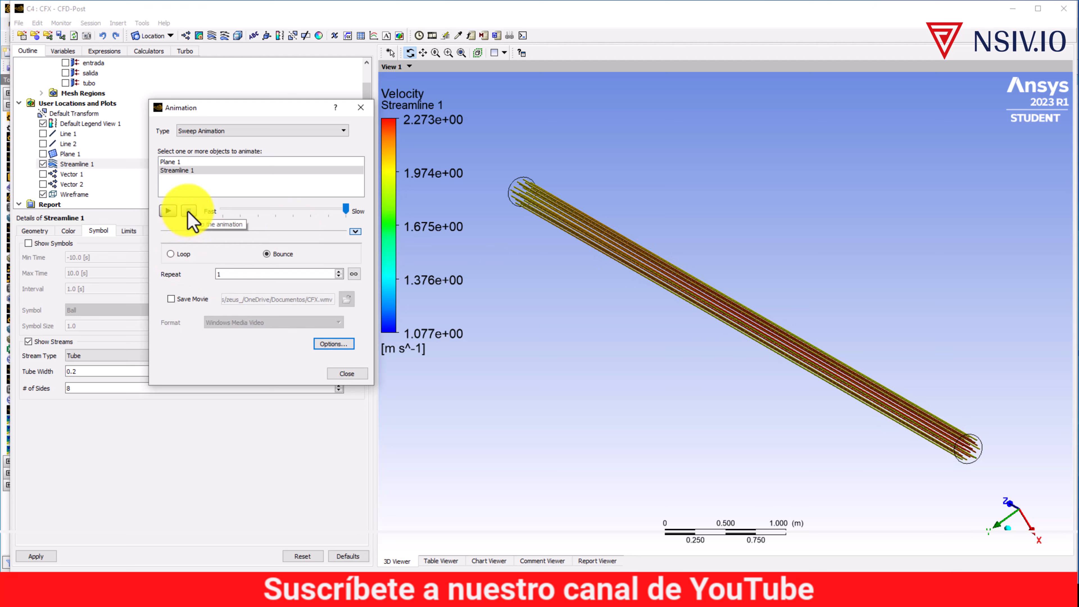
Replace the animation's endless repetition with 1 repeat and enable saving it as a movie.
{"action": "left_click", "coordinate": [350, 275]}
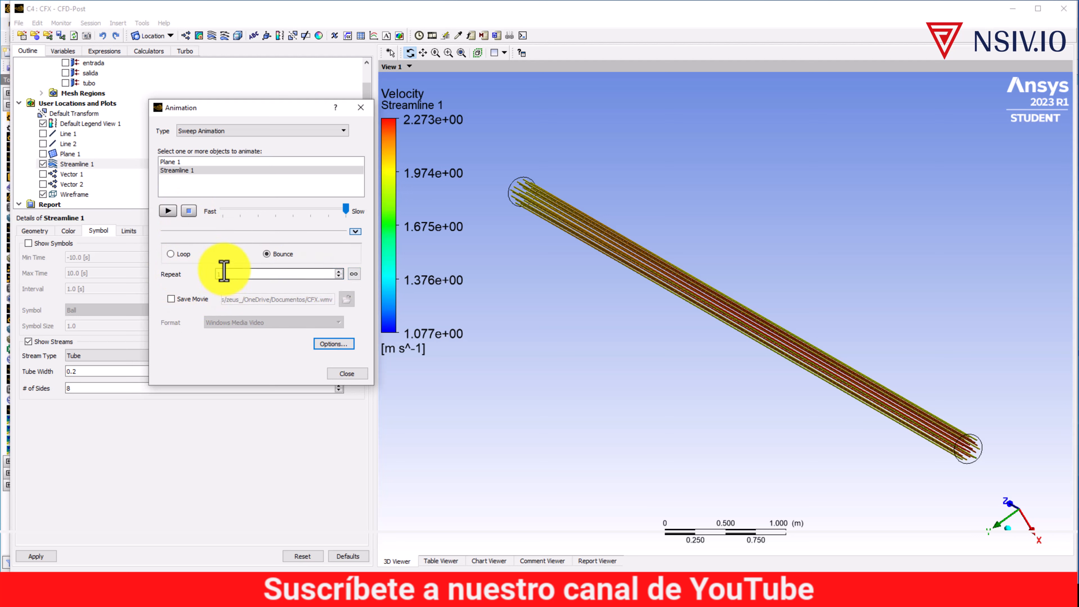
{"action": "left_click", "coordinate": [170, 299]}
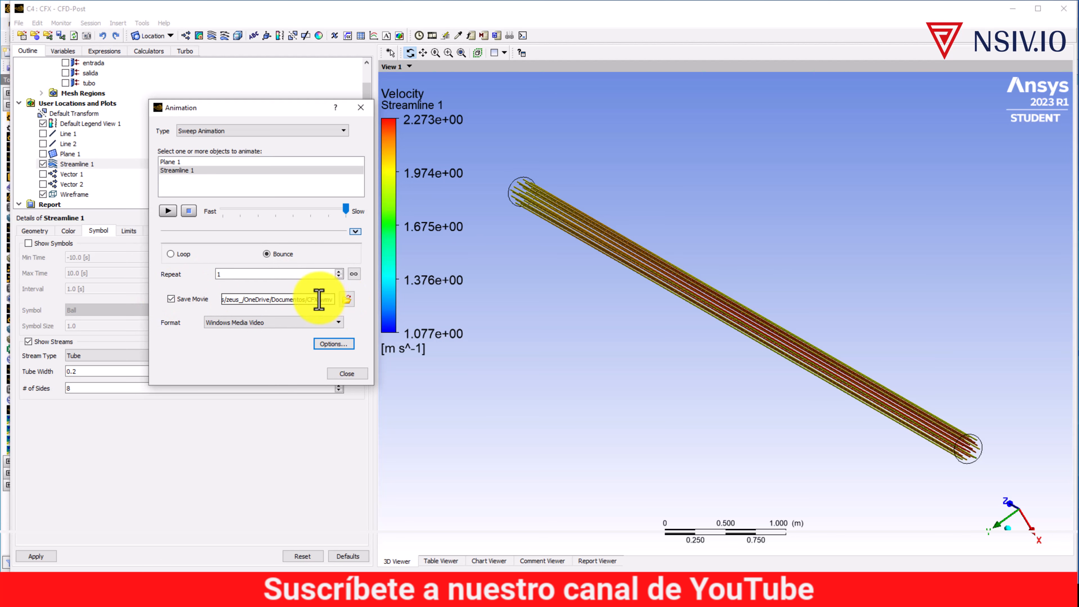
{"action": "left_click", "coordinate": [347, 298]}
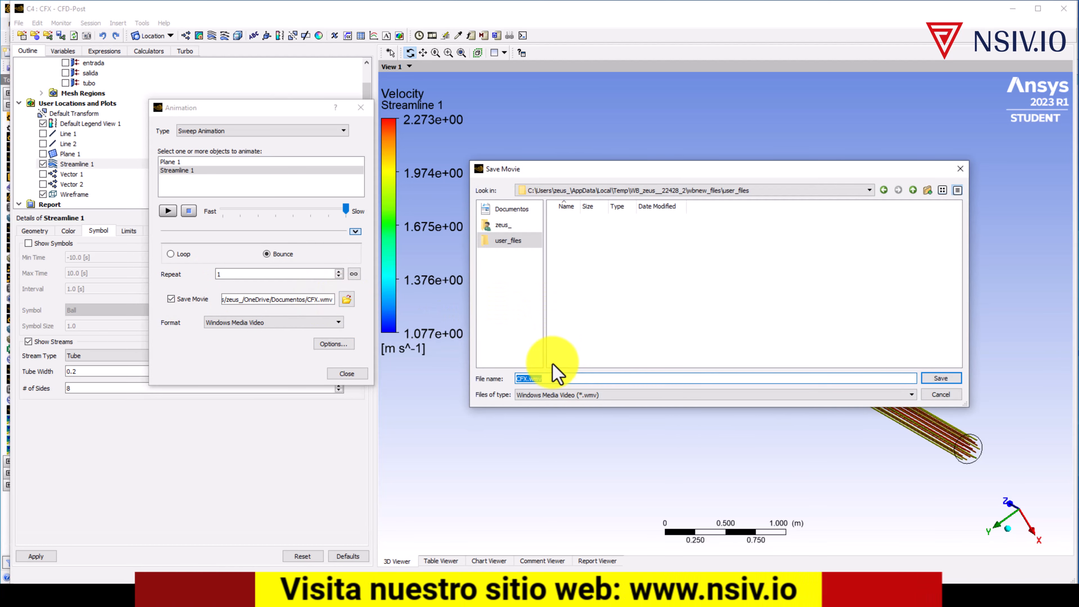
{"action": "left_click", "coordinate": [607, 395]}
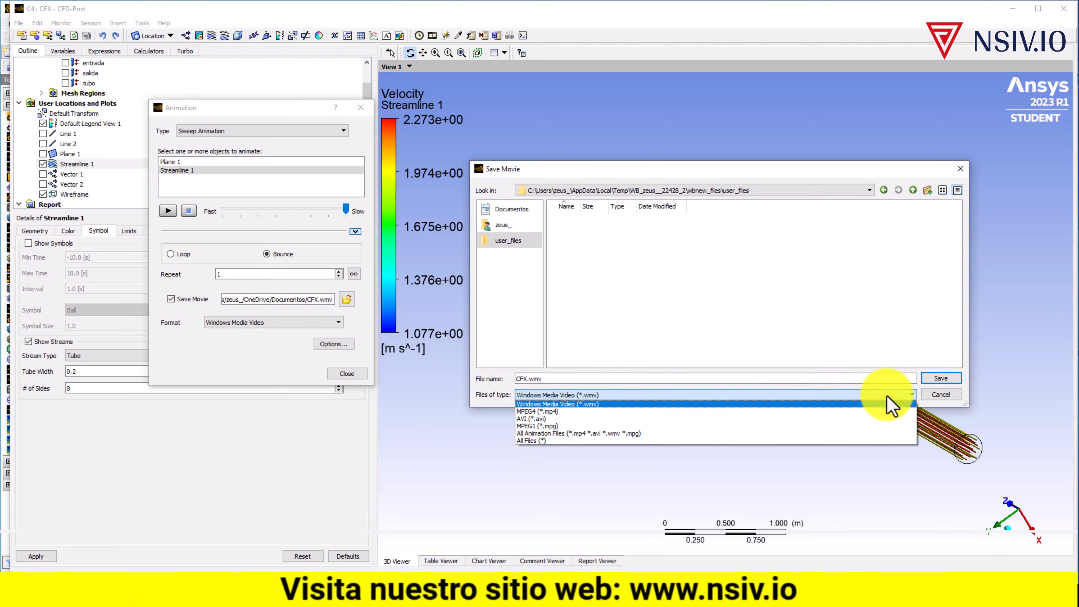
{"action": "left_click", "coordinate": [950, 406]}
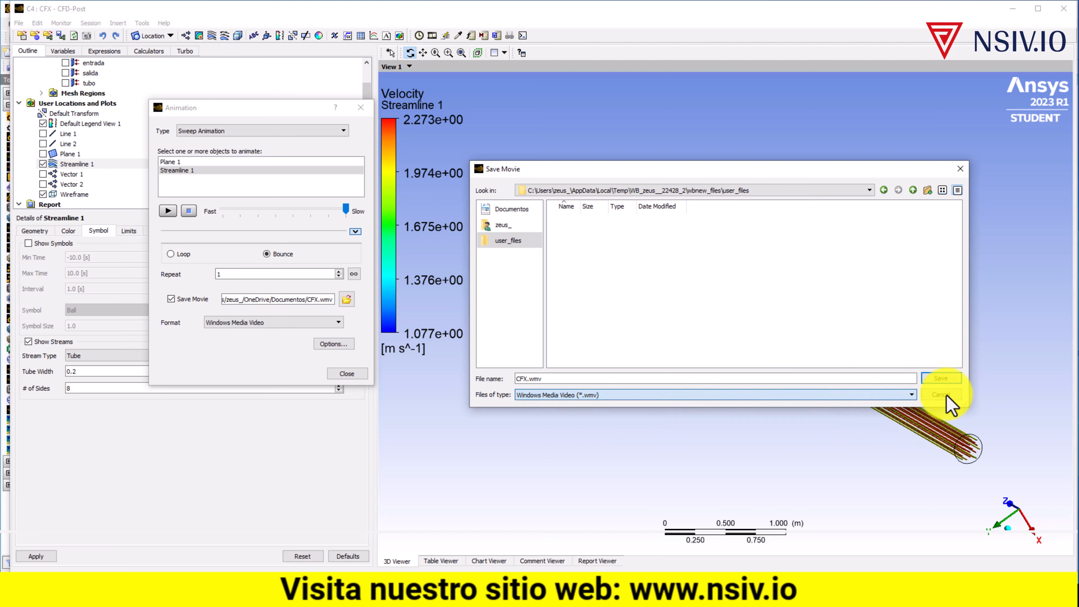
{"action": "left_click", "coordinate": [944, 395]}
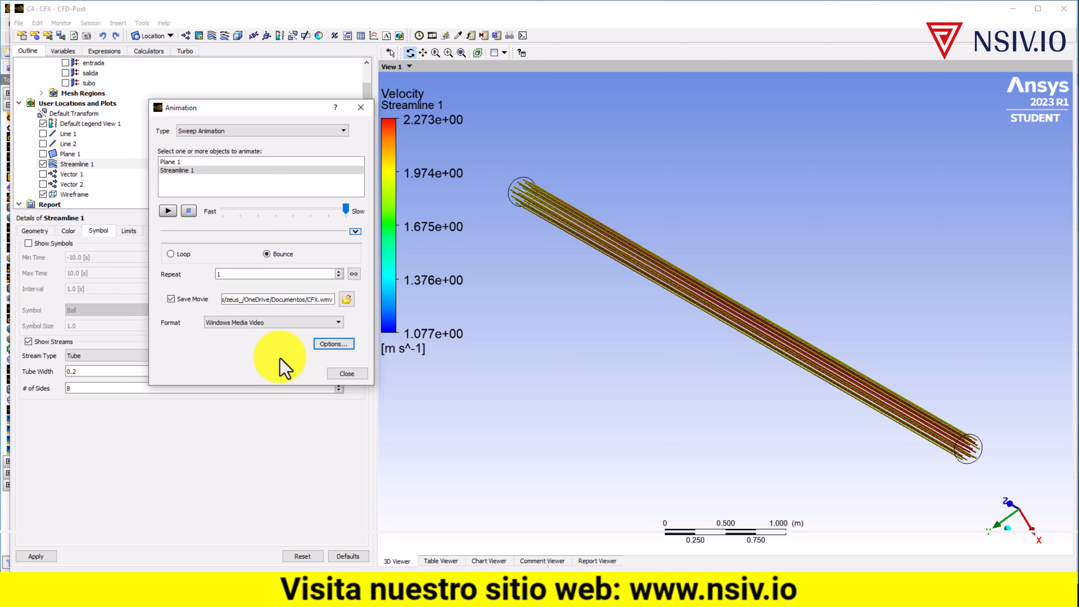
{"action": "left_click", "coordinate": [332, 344]}
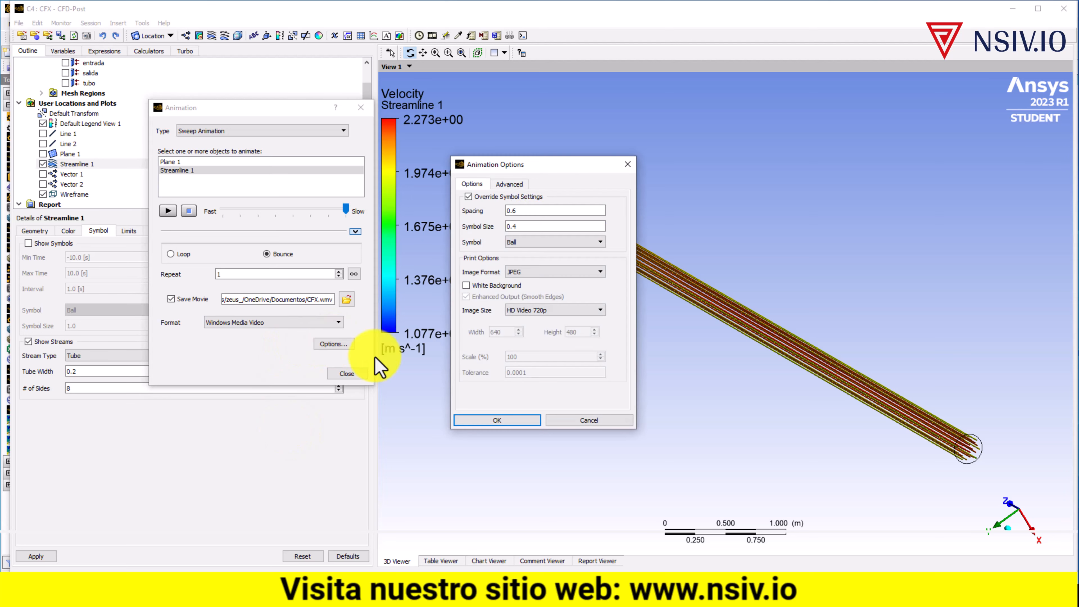
{"action": "left_click", "coordinate": [541, 313]}
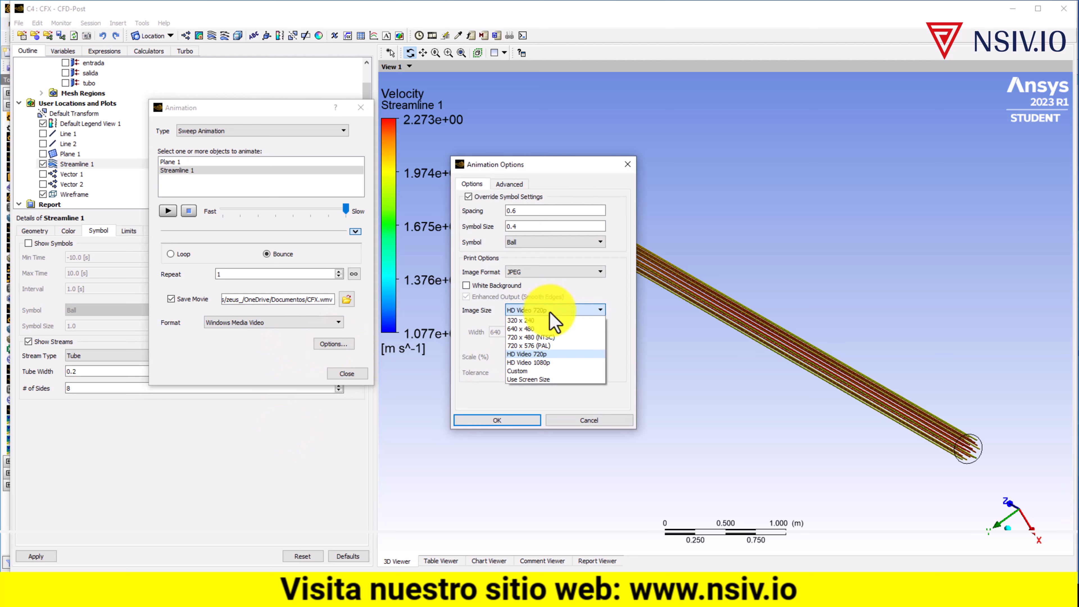
{"action": "left_click", "coordinate": [521, 371]}
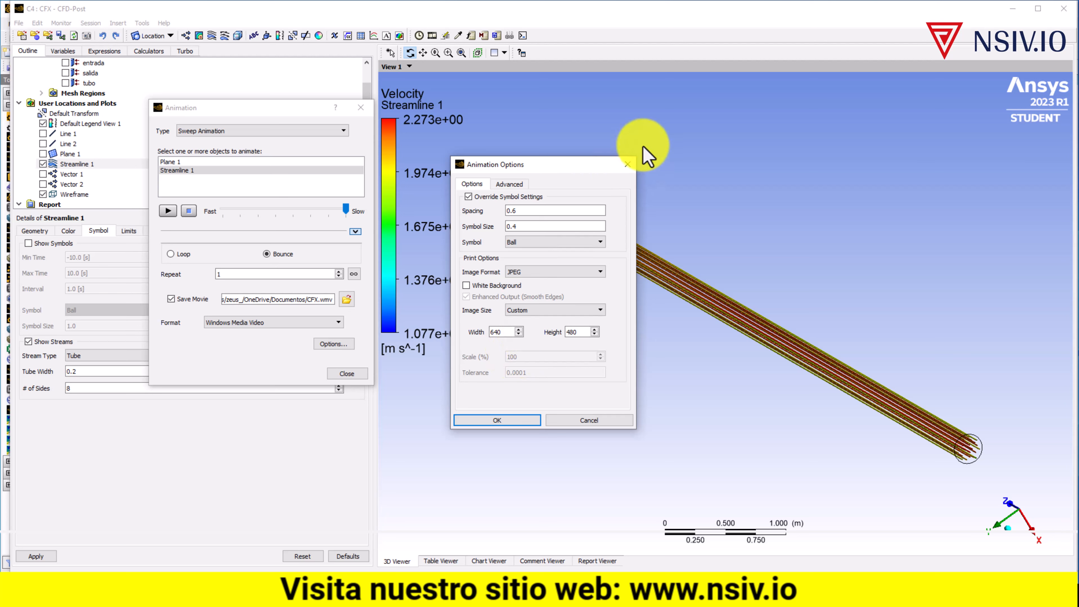
{"action": "left_click", "coordinate": [627, 164]}
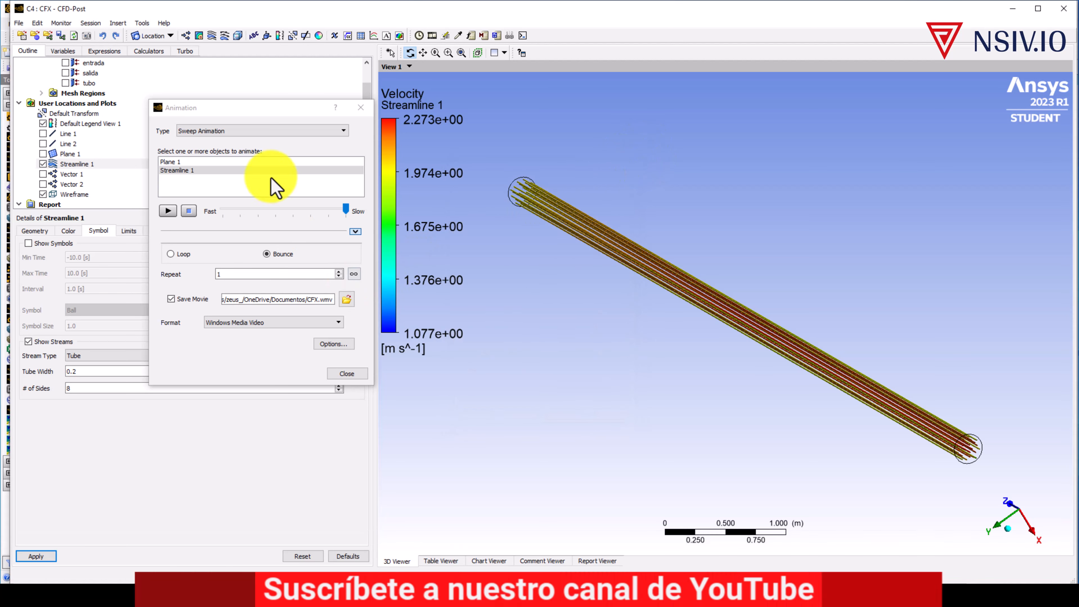
Close the animation settings and display Plane 1 instead of Streamline 1.
{"action": "left_click", "coordinate": [250, 109]}
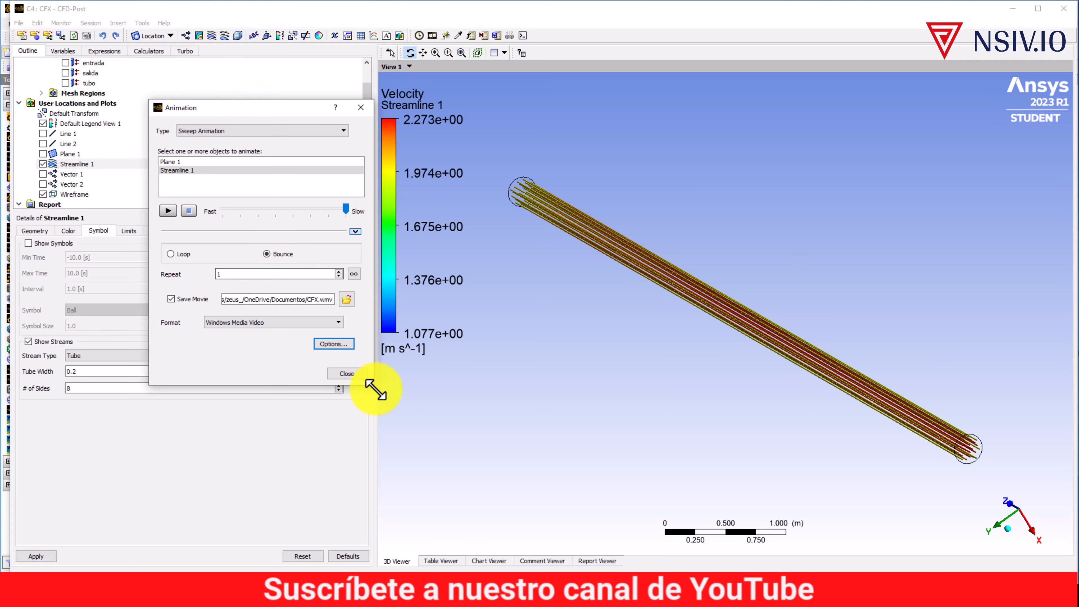
{"action": "left_click", "coordinate": [352, 372]}
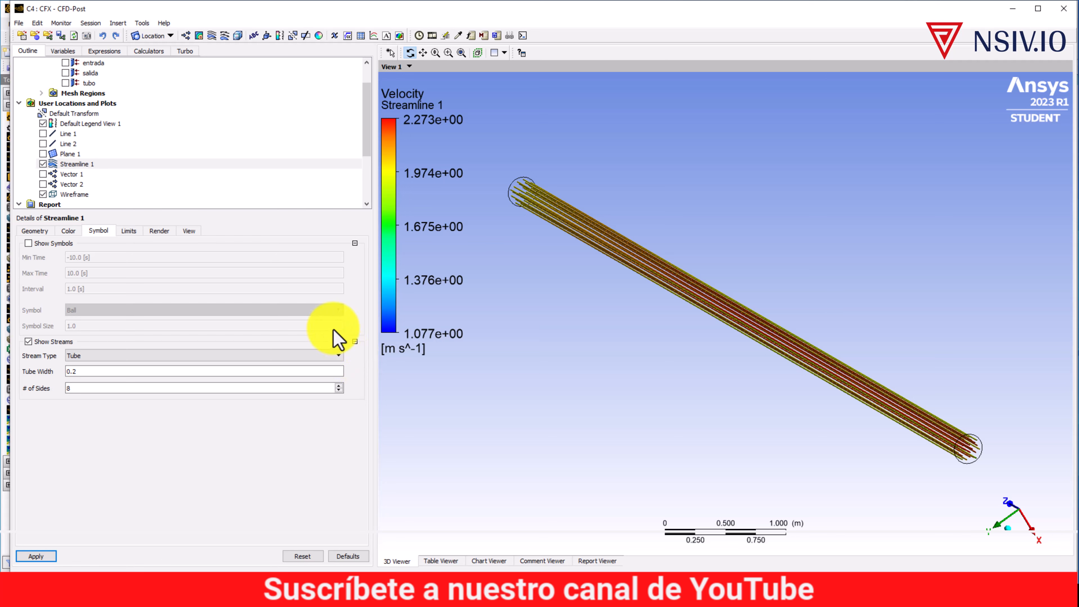
{"action": "left_click_drag", "start_coordinate": [662, 353], "coordinate": [652, 340]}
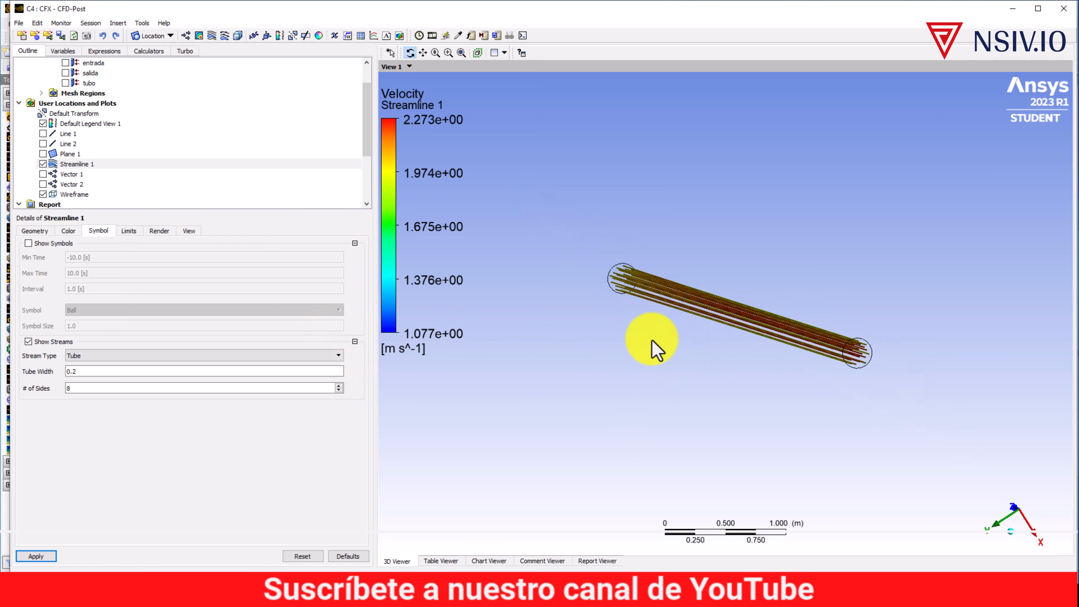
{"action": "right_click_drag", "start_coordinate": [751, 324], "coordinate": [878, 394]}
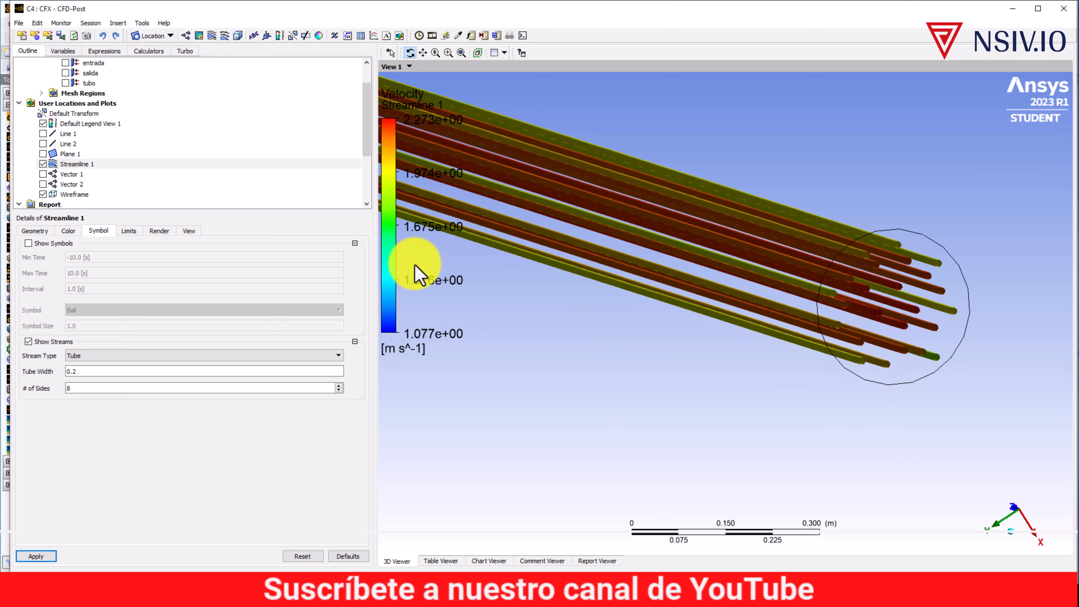
{"action": "left_click", "coordinate": [43, 153]}
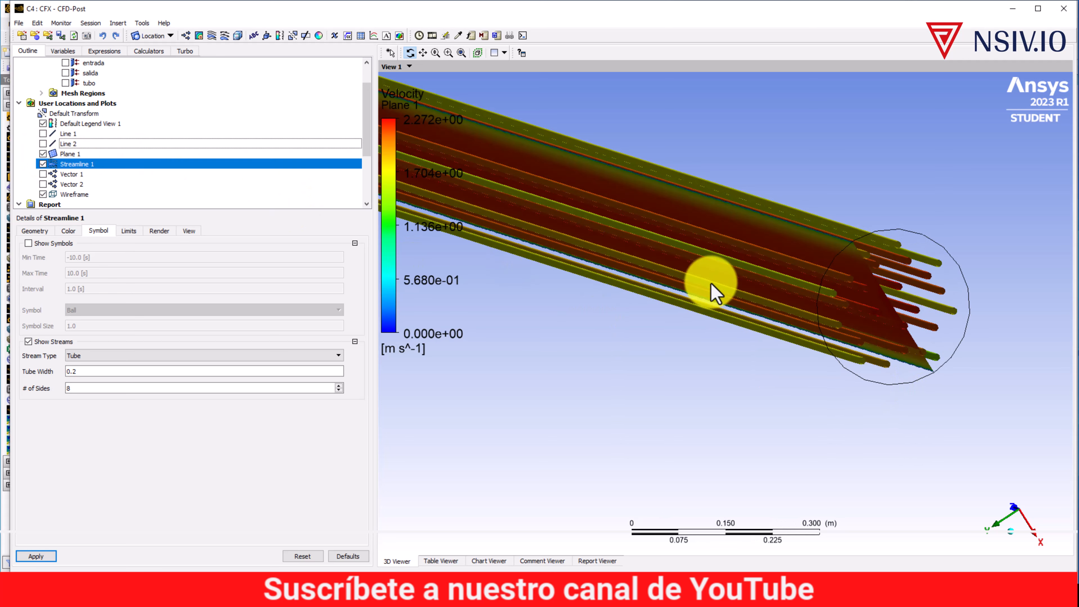
{"action": "left_click_drag", "start_coordinate": [724, 315], "coordinate": [759, 338]}
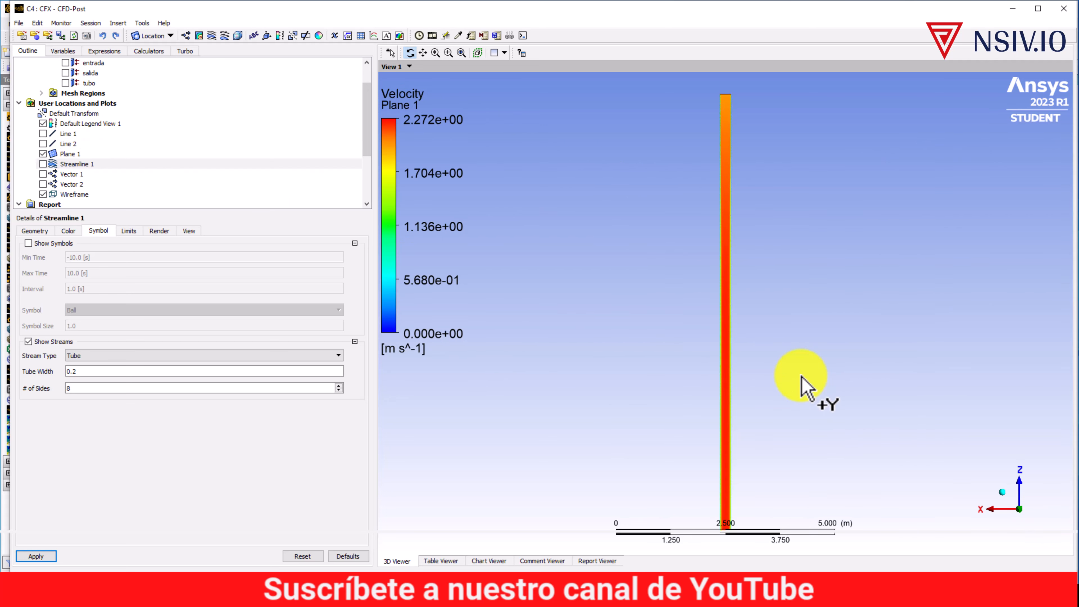
Examine the Plane 1 velocity contour at the pipe inlet, viewed along the Y axis with the pipe horizontal.
{"action": "left_click_drag", "start_coordinate": [802, 376], "coordinate": [763, 375]}
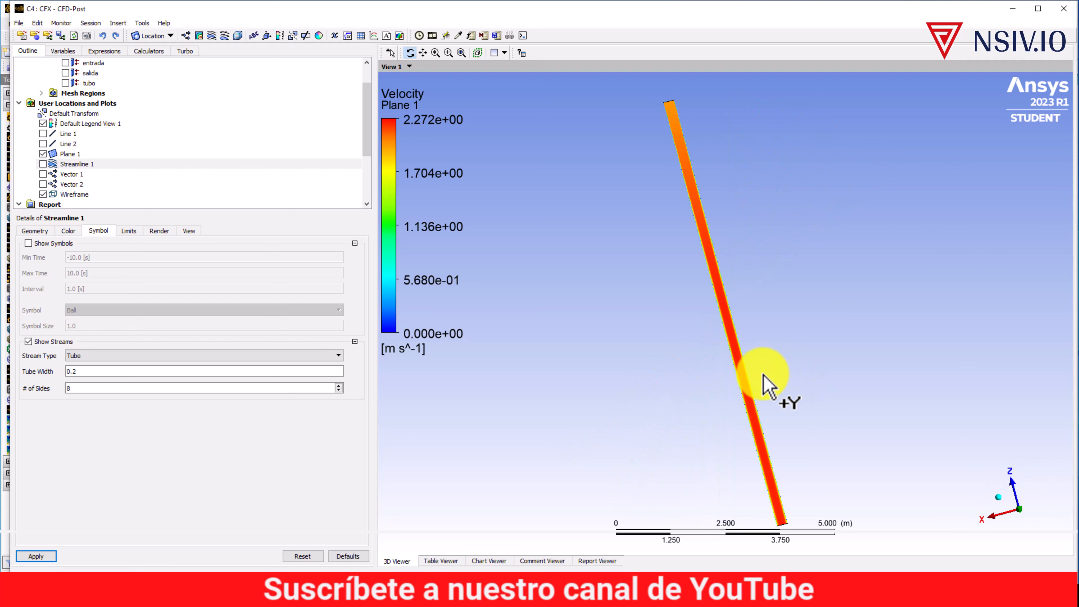
{"action": "key", "text": "ctrl+Up"}
{"action": "key", "text": "ctrl+Up"}
{"action": "key", "text": "ctrl+Up"}
{"action": "key", "text": "ctrl+Up"}
{"action": "key", "text": "ctrl+Up"}
{"action": "scroll", "coordinate": [508, 317], "scroll_direction": "up", "scroll_amount": 10}
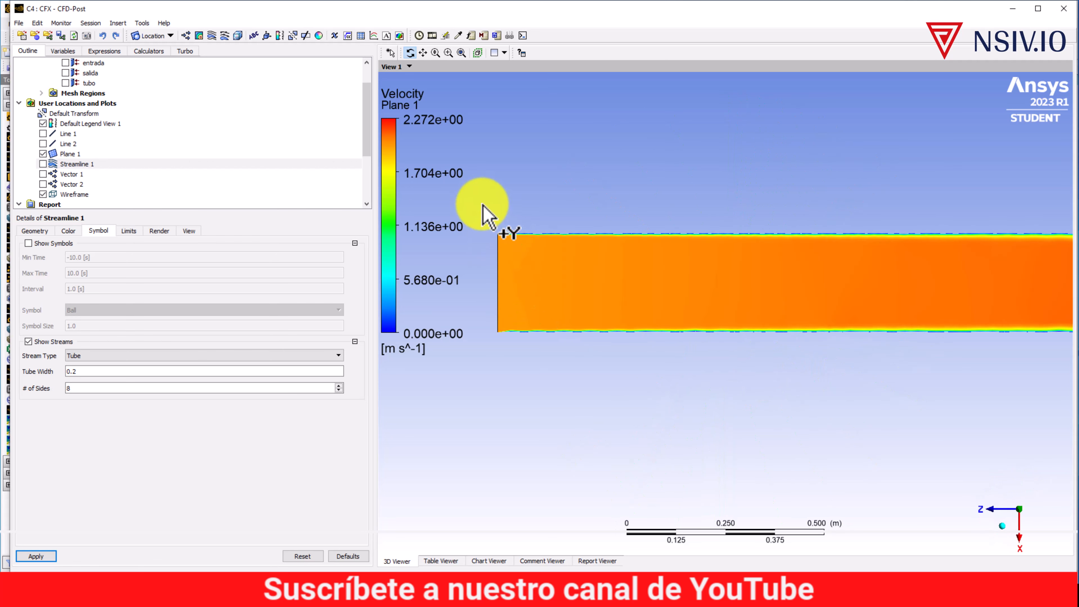
{"action": "right_click_drag", "start_coordinate": [483, 204], "coordinate": [613, 381]}
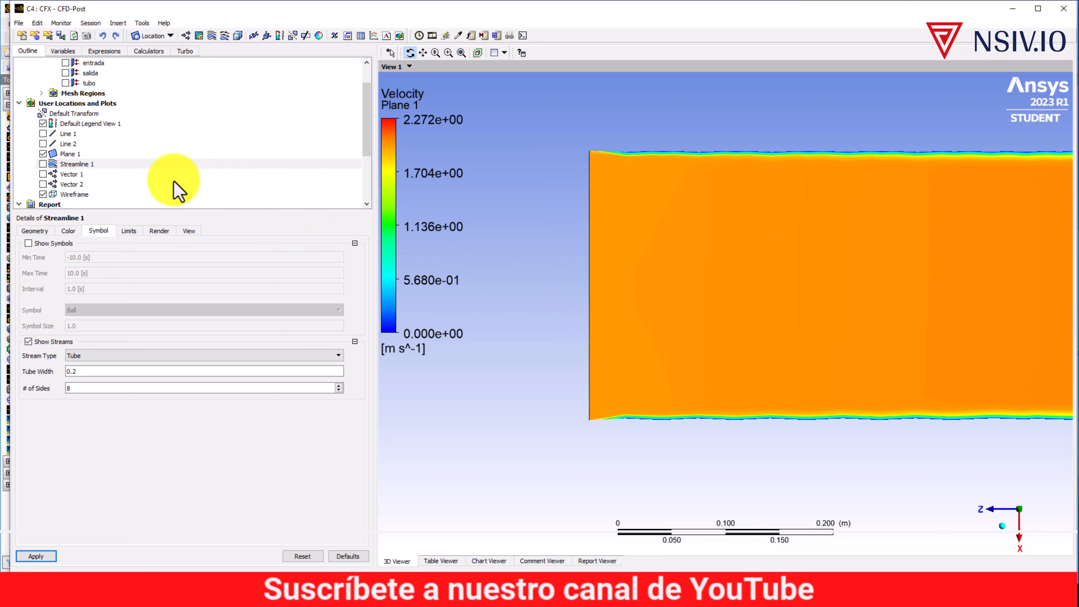
Calculate the area of the entrada location with the Function Calculator and highlight the result.
{"action": "left_click", "coordinate": [149, 51]}
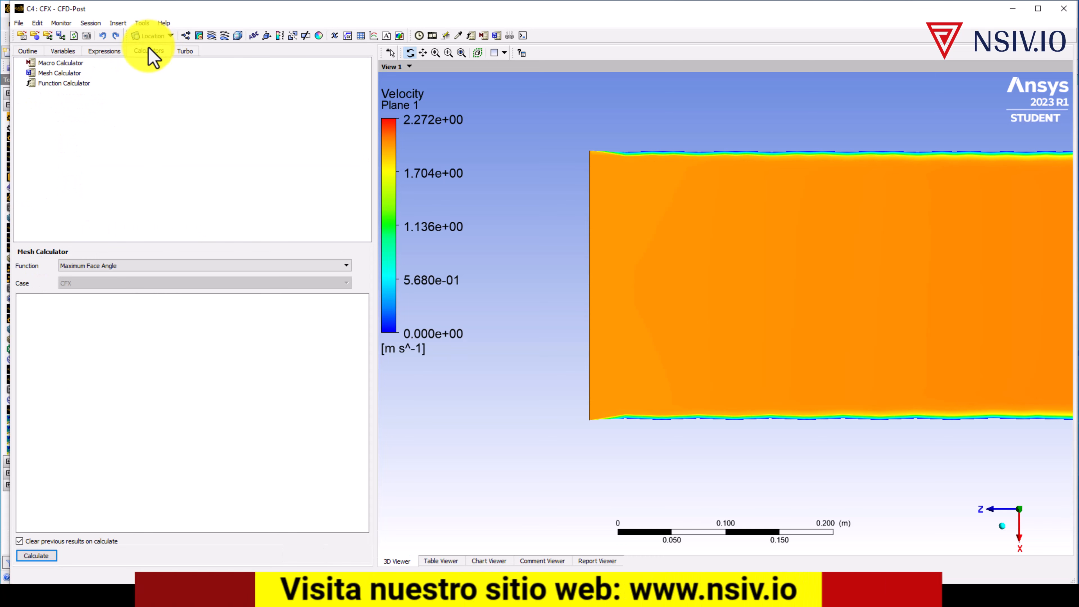
{"action": "left_click", "coordinate": [51, 83]}
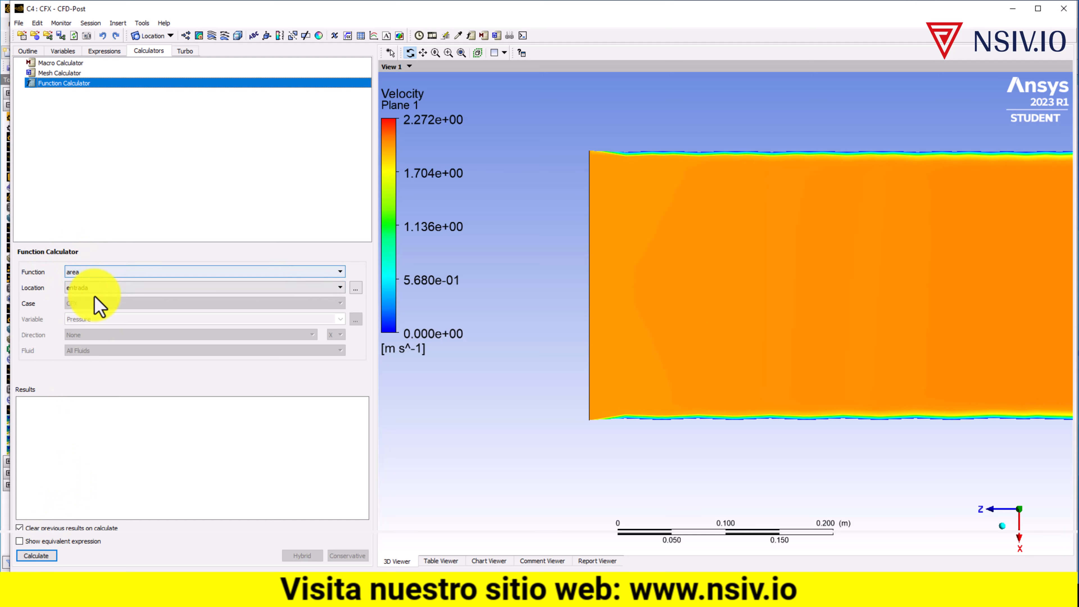
{"action": "left_click", "coordinate": [34, 555]}
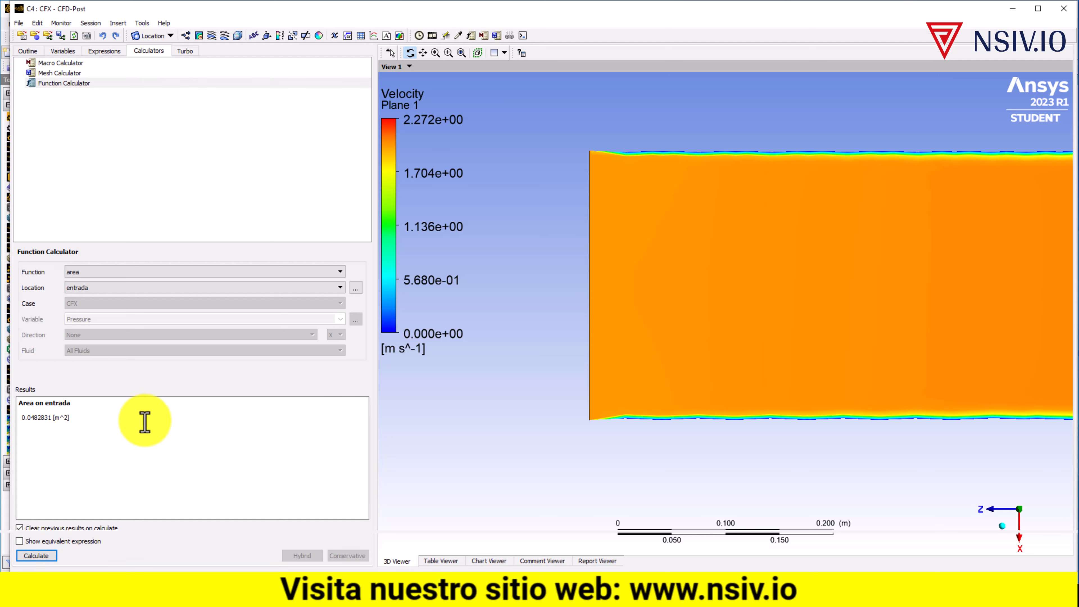
{"action": "left_click_drag", "start_coordinate": [650, 273], "coordinate": [705, 283]}
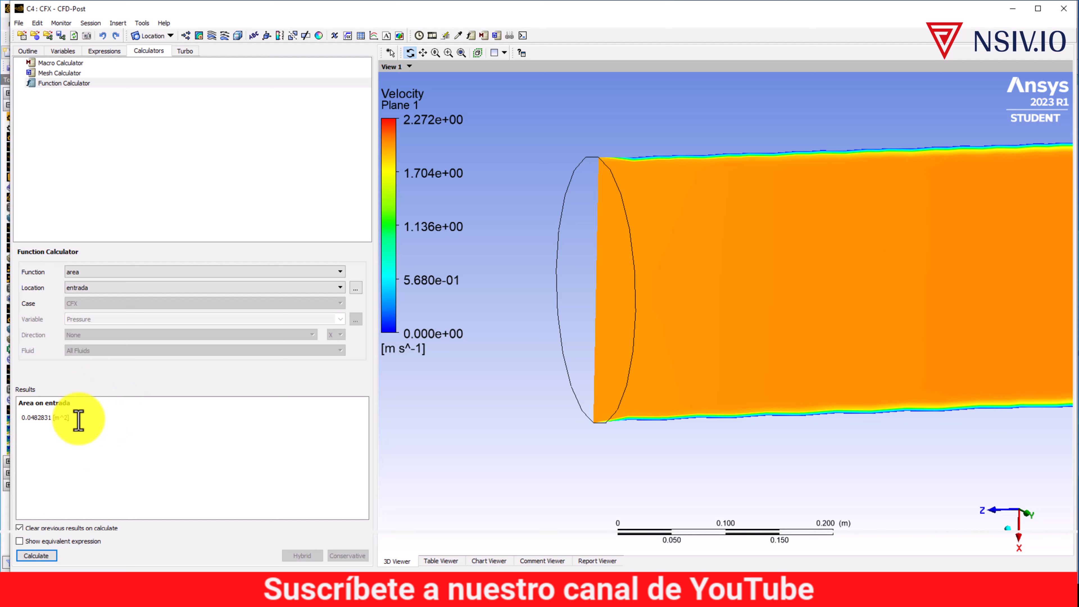
{"action": "left_click_drag", "start_coordinate": [80, 420], "coordinate": [6, 421]}
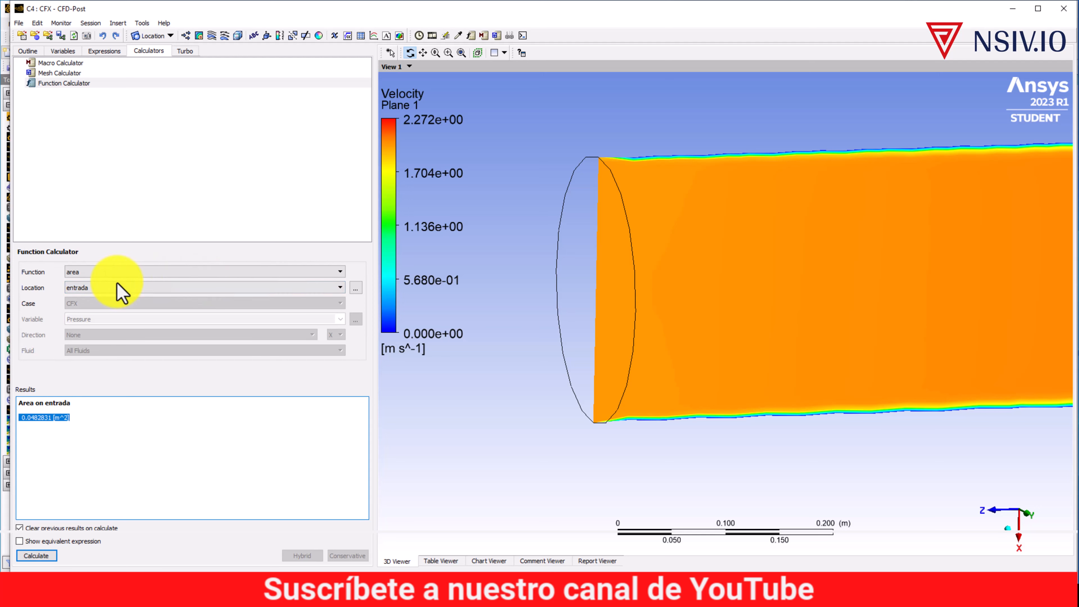
Calculate massFlow at entrada for all fluids, with clearing of previous results turned off.
{"action": "left_click", "coordinate": [104, 271]}
{"action": "scroll", "coordinate": [121, 314], "scroll_direction": "down", "scroll_amount": 3}
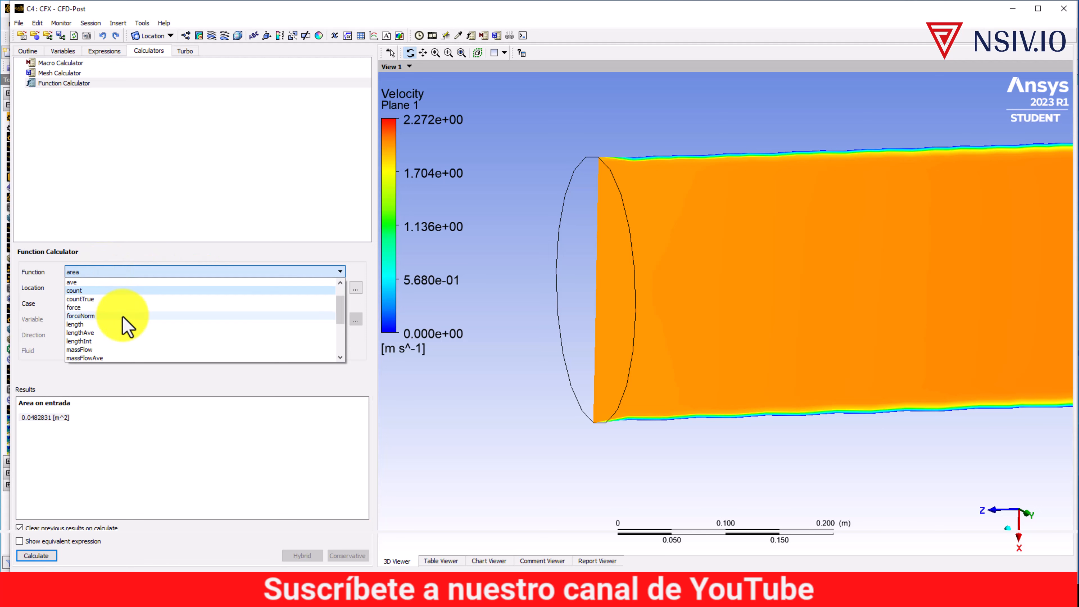
{"action": "left_click", "coordinate": [85, 324]}
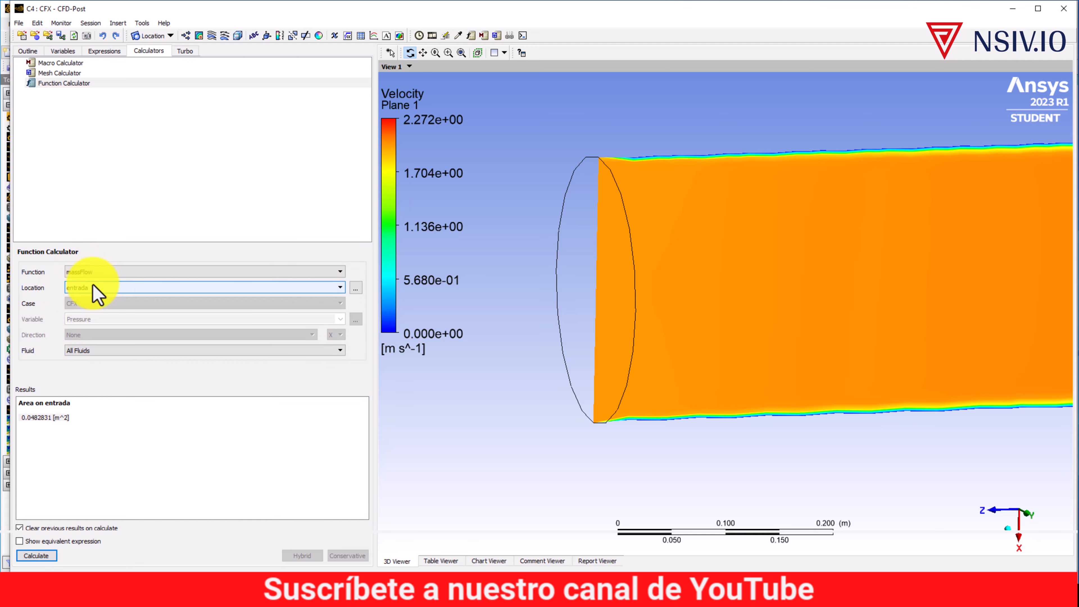
{"action": "left_click", "coordinate": [20, 528]}
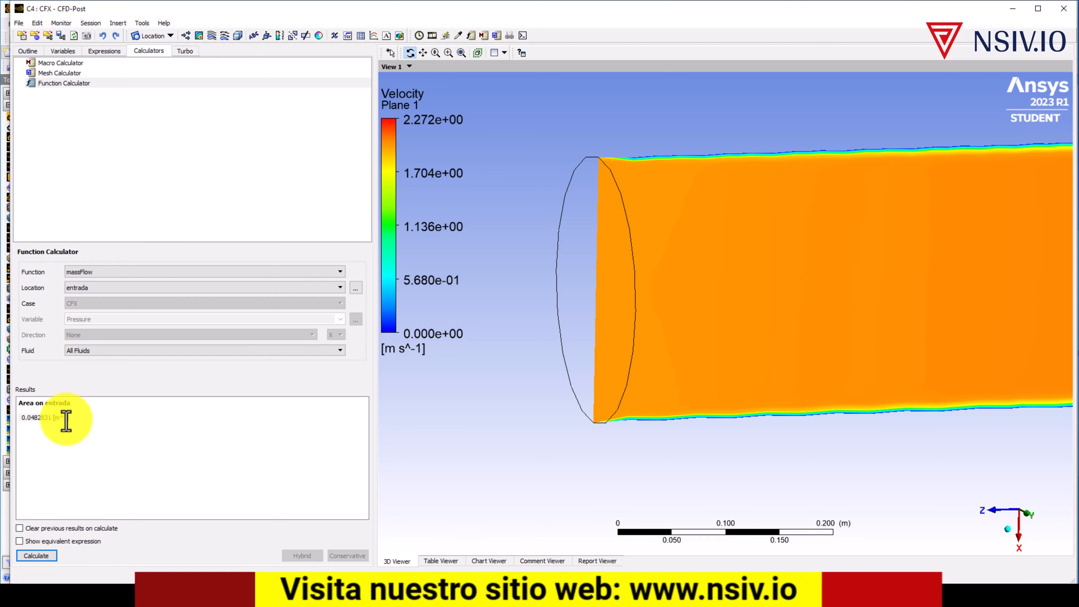
{"action": "left_click", "coordinate": [39, 560]}
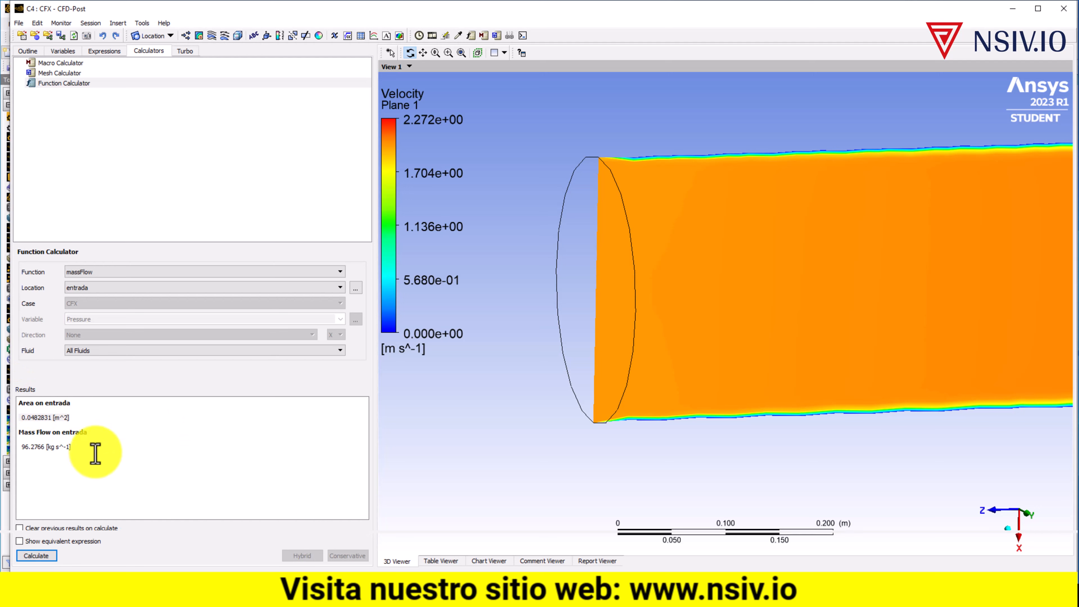
Examine the velocity contour on Plane 1 close up along the pipe wall near the inlet.
{"action": "scroll", "coordinate": [677, 321], "scroll_direction": "down", "scroll_amount": 3}
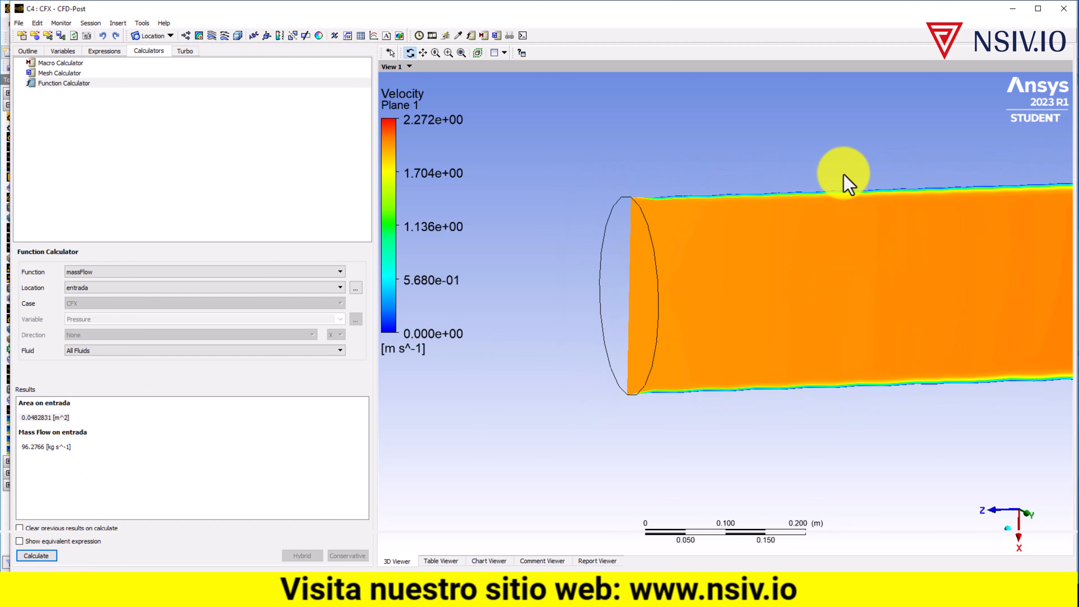
{"action": "right_click_drag", "start_coordinate": [776, 154], "coordinate": [925, 236]}
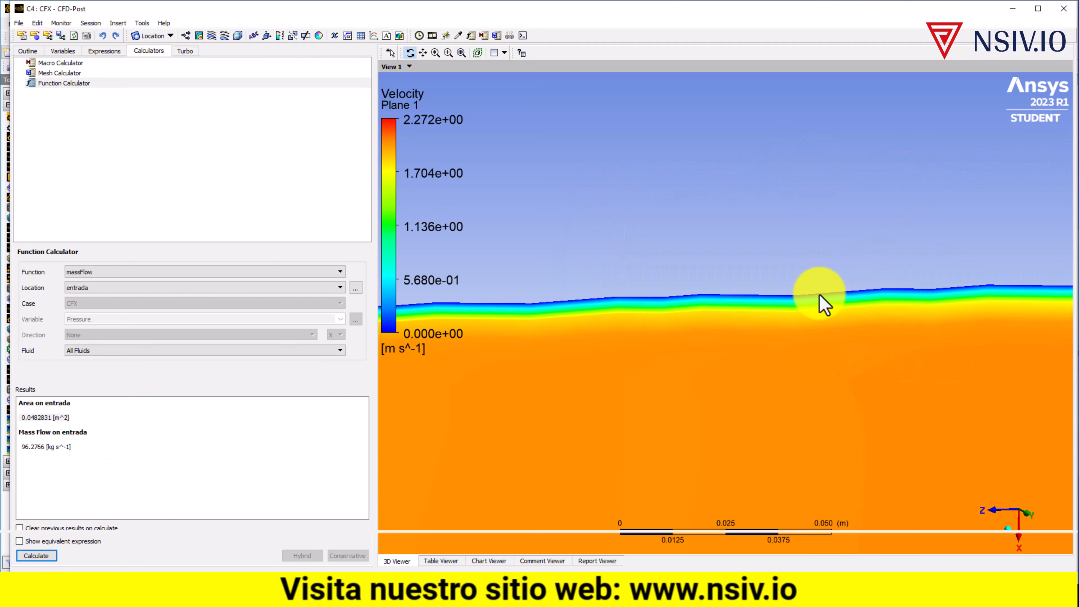
{"action": "right_click_drag", "start_coordinate": [734, 249], "coordinate": [874, 353]}
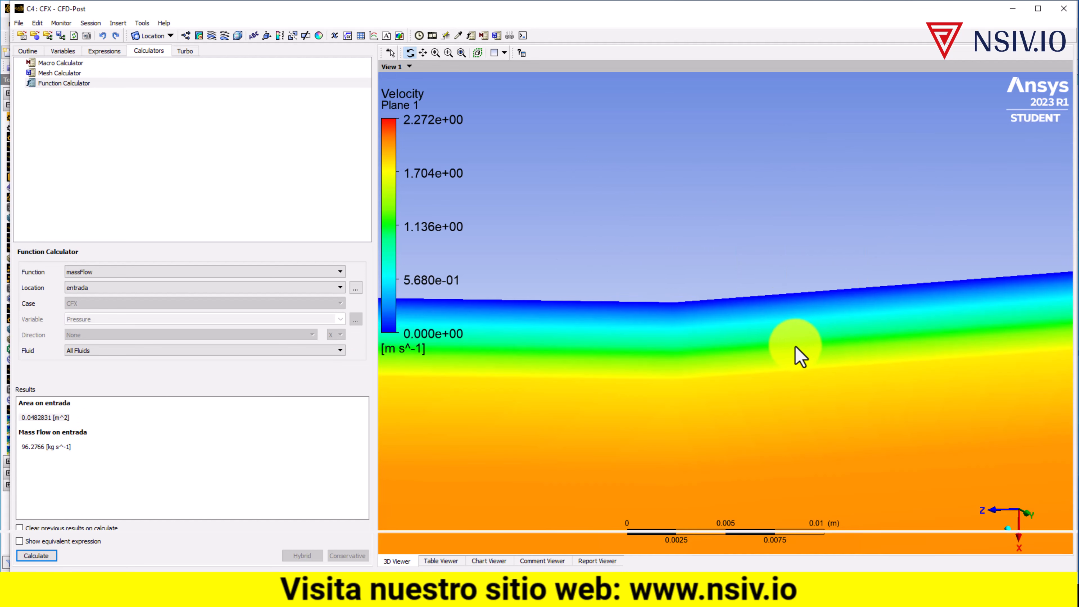
{"action": "scroll", "coordinate": [781, 328], "scroll_direction": "down", "scroll_amount": 1}
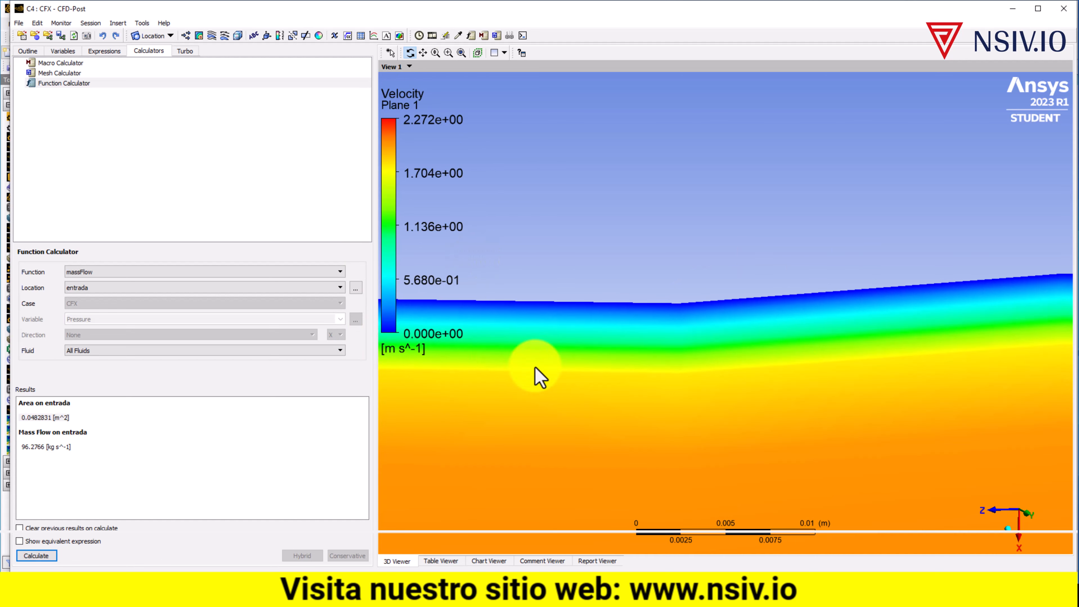
{"action": "scroll", "coordinate": [685, 386], "scroll_direction": "down", "scroll_amount": 8}
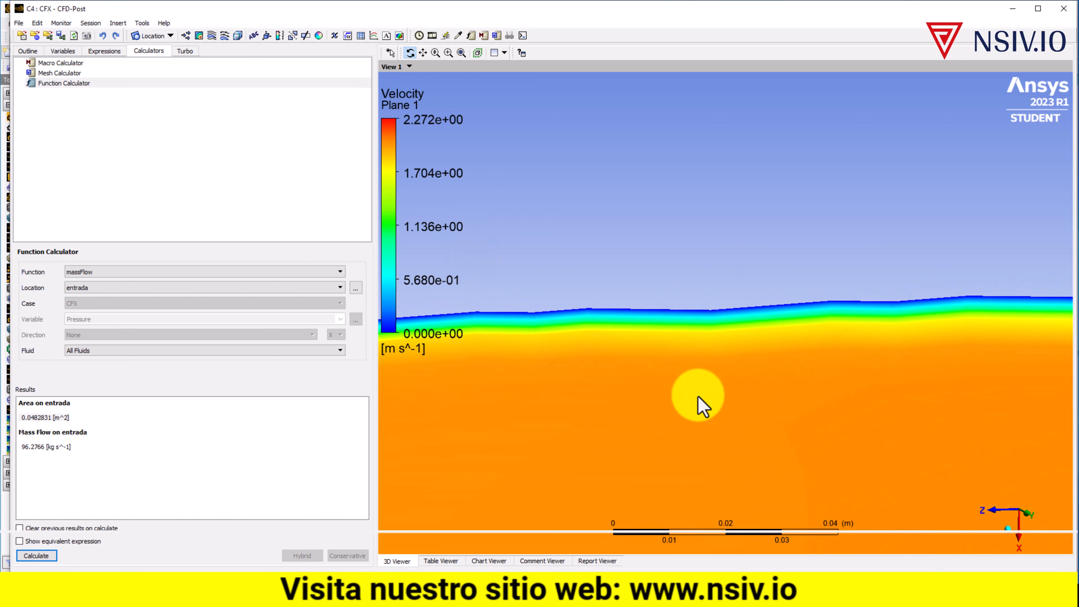